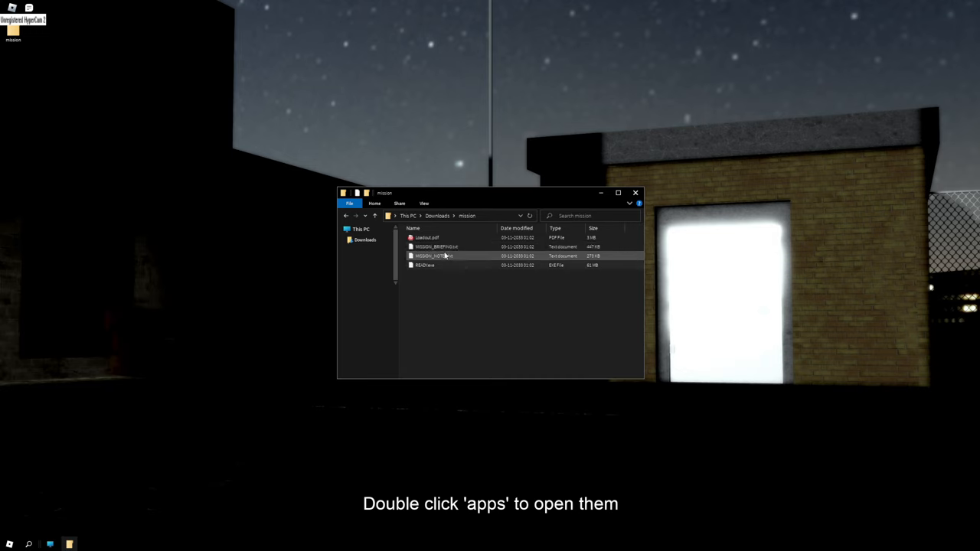
double_click(445, 258)
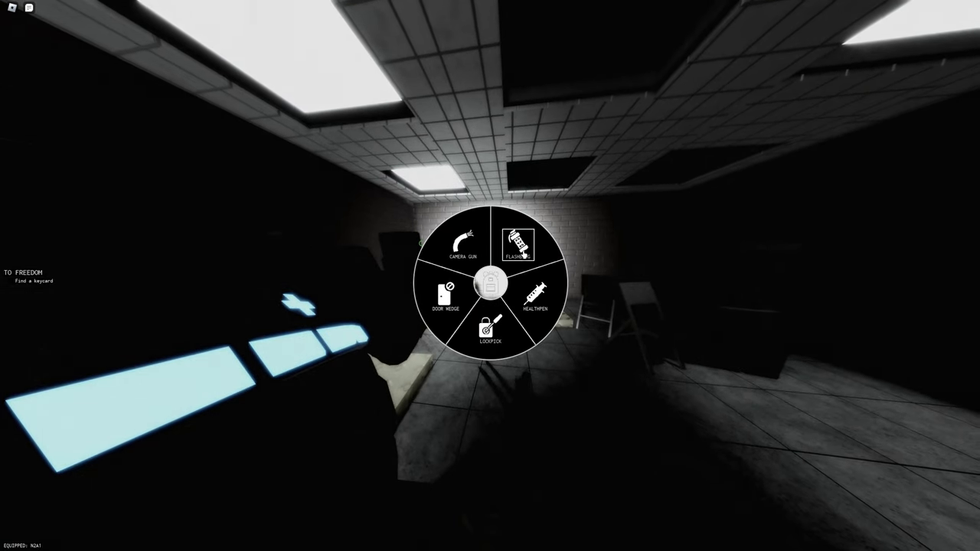
click(518, 244)
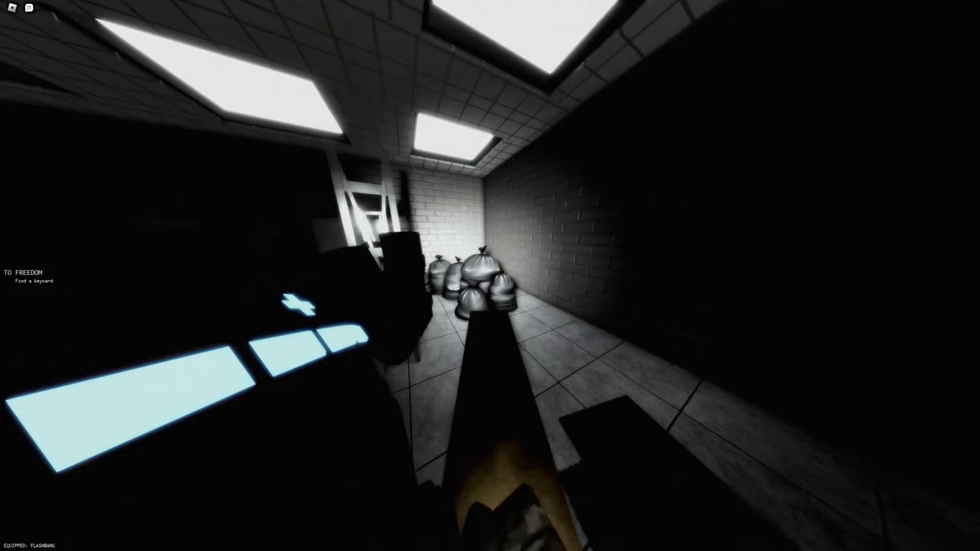
click(490, 275)
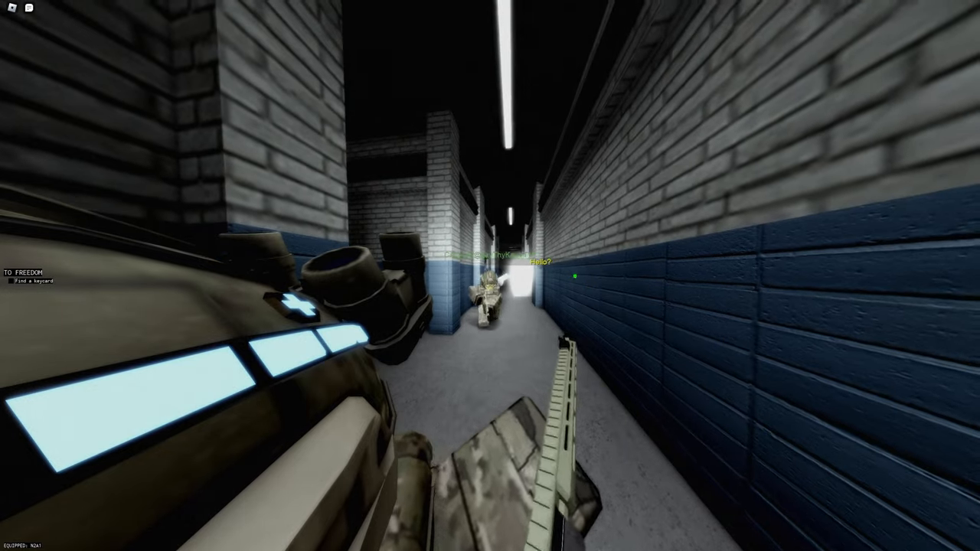
drag(489, 275, 536, 229)
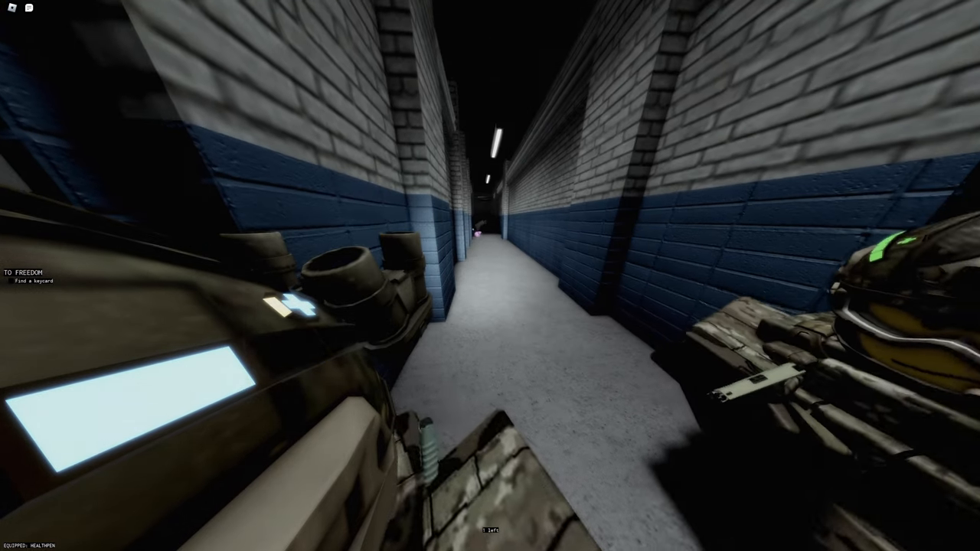
key(1)
key(g)
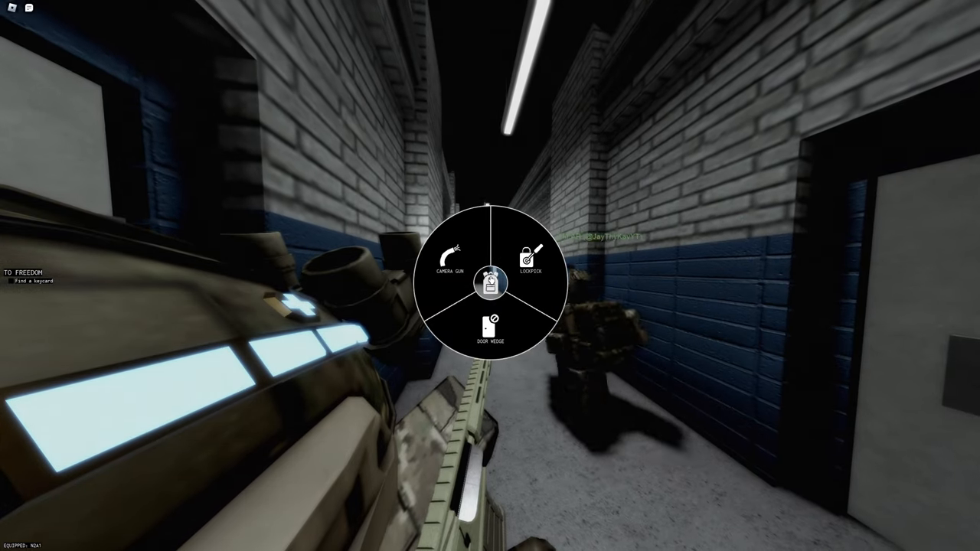
key(w)
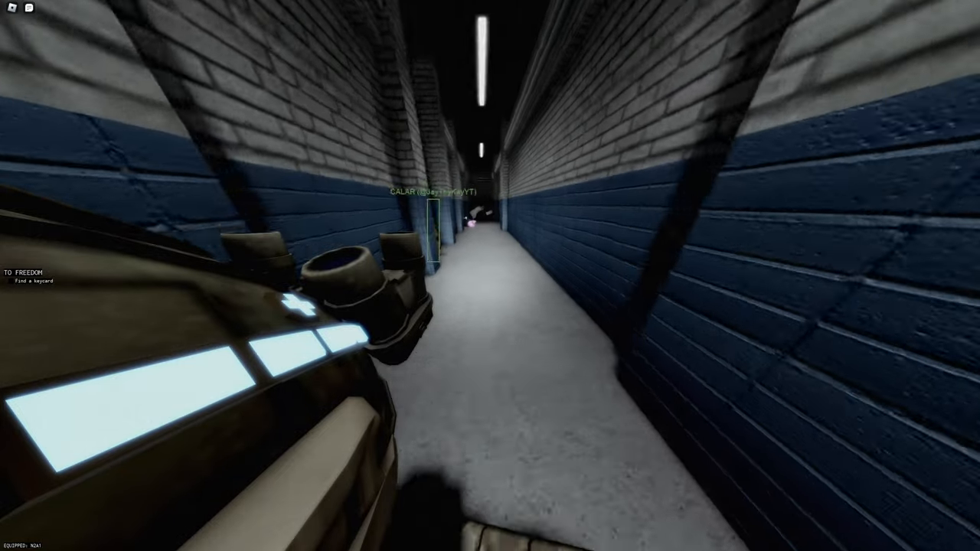
key(w)
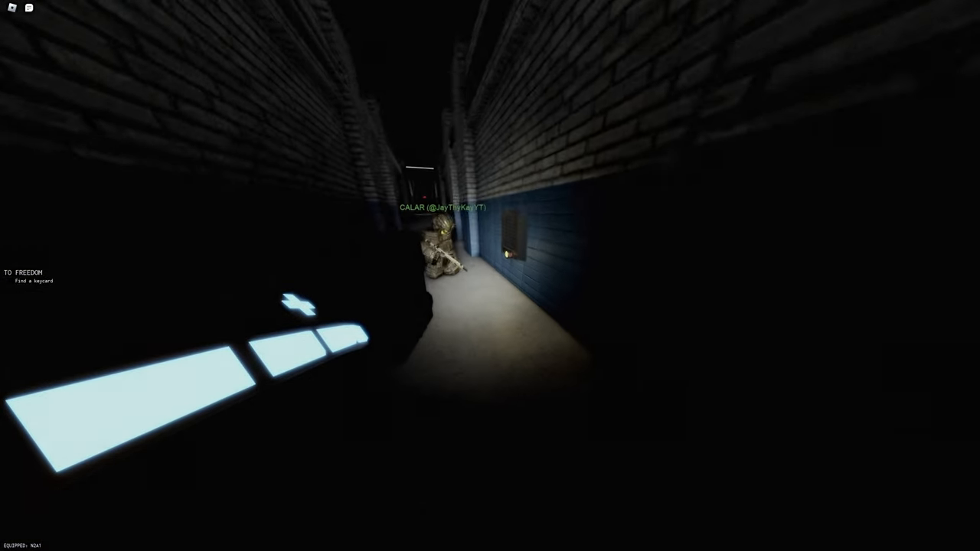
key(w)
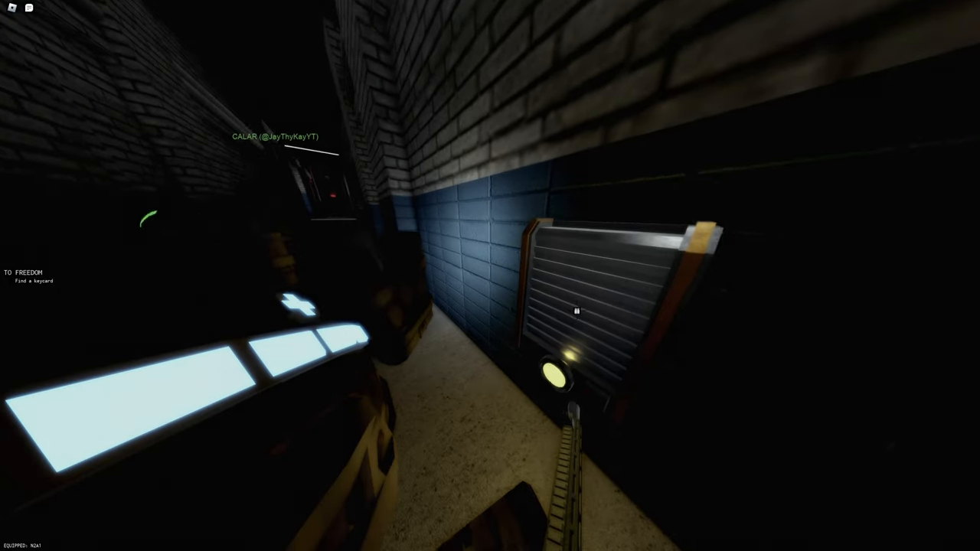
key(w)
key(w)
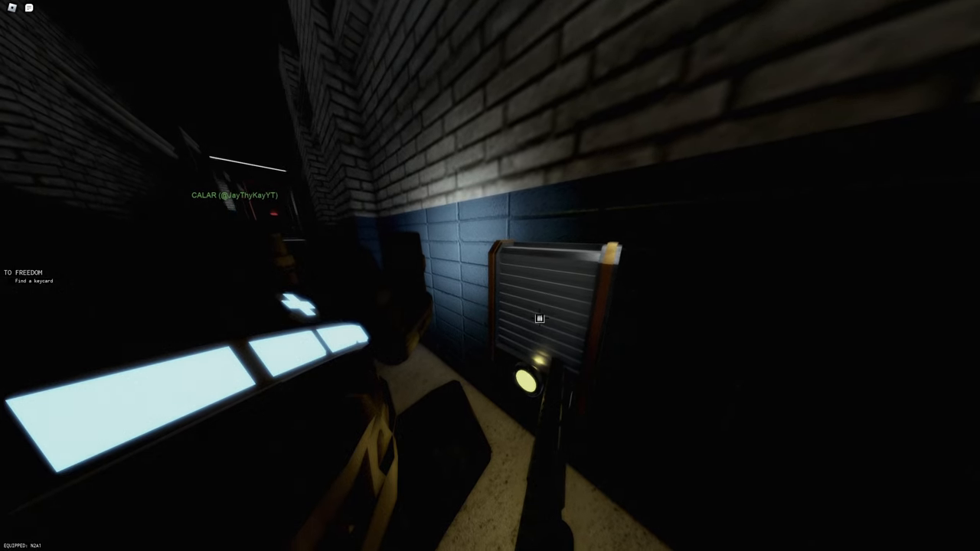
drag(490, 306, 307, 230)
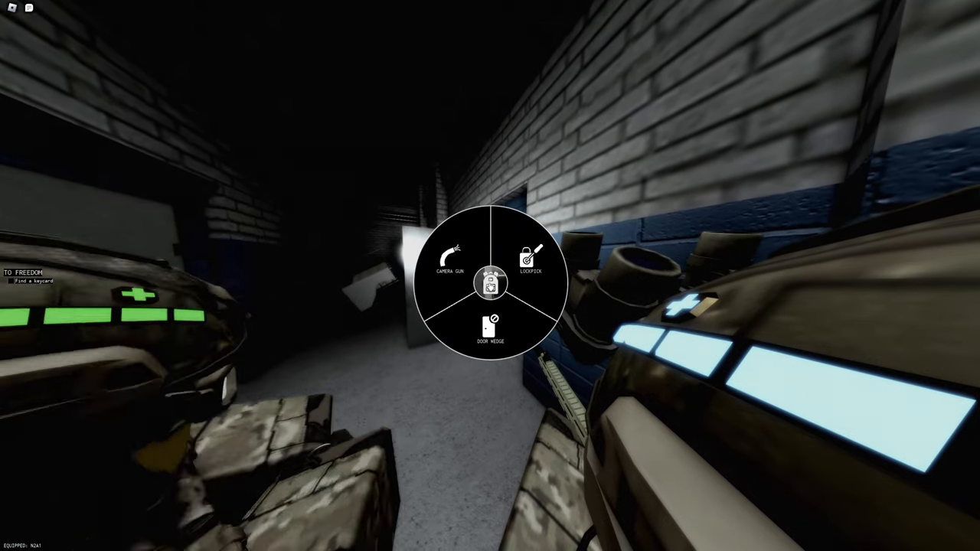
key(q)
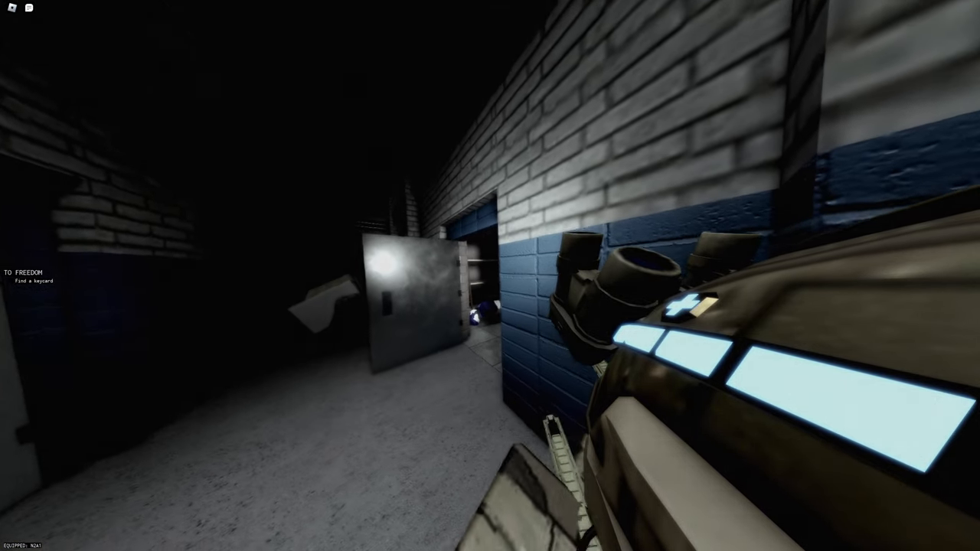
key(w)
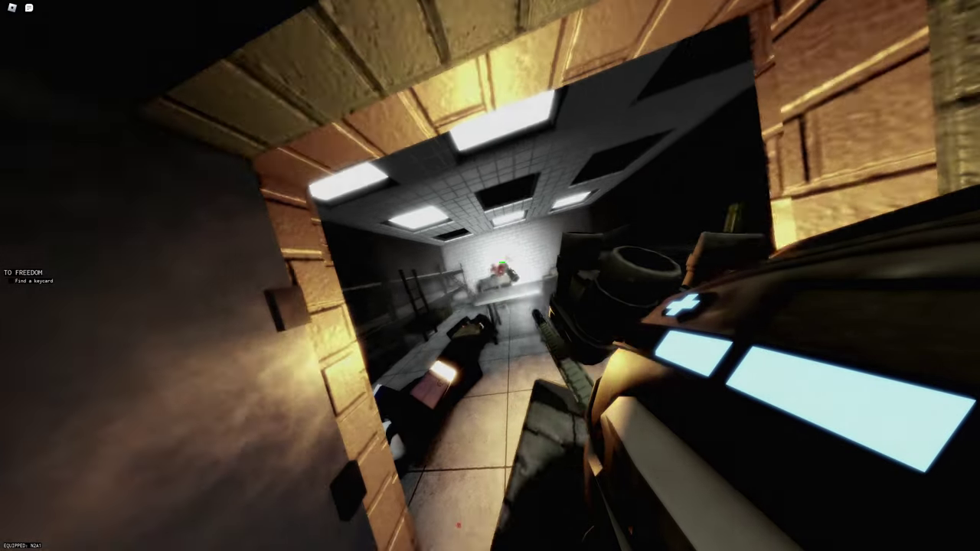
click(508, 302)
key(w)
key(w)
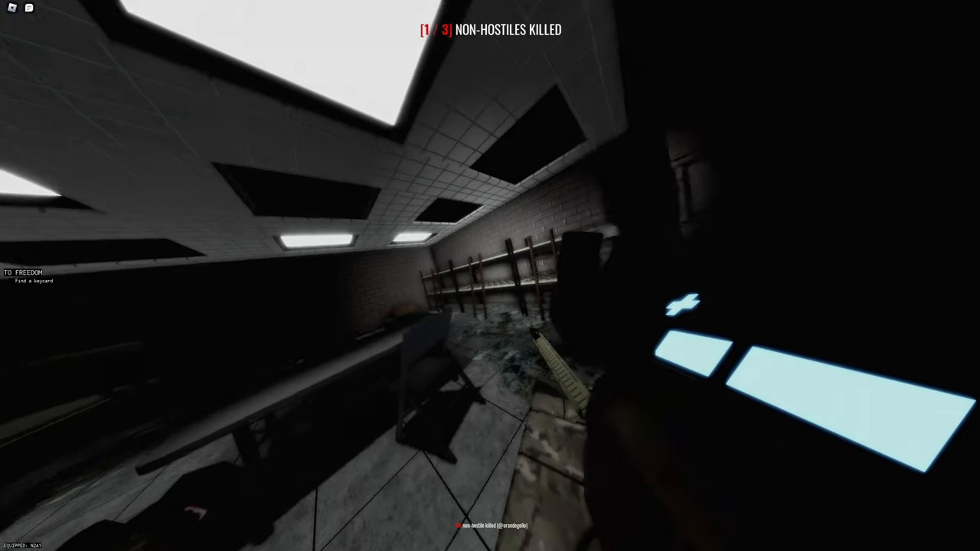
key(w)
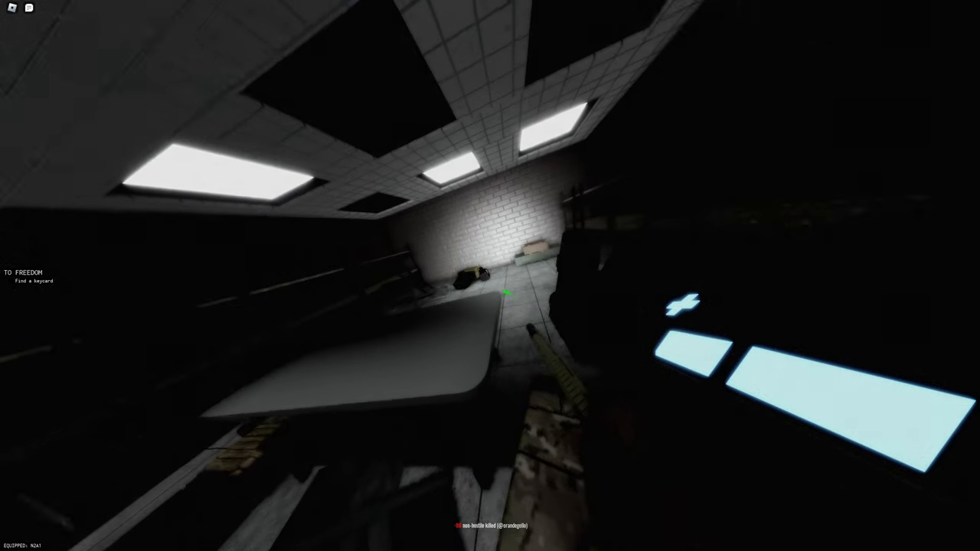
key(w)
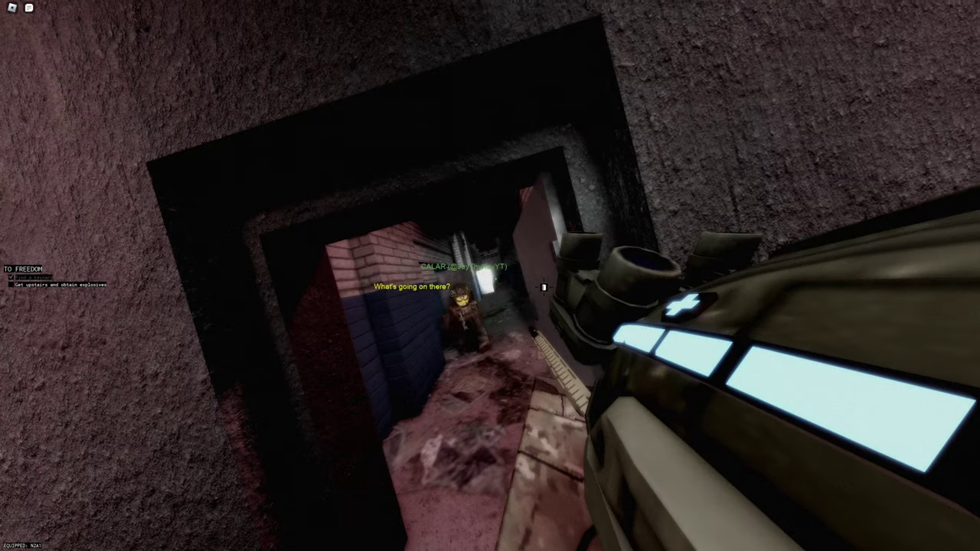
click(523, 284)
key(w)
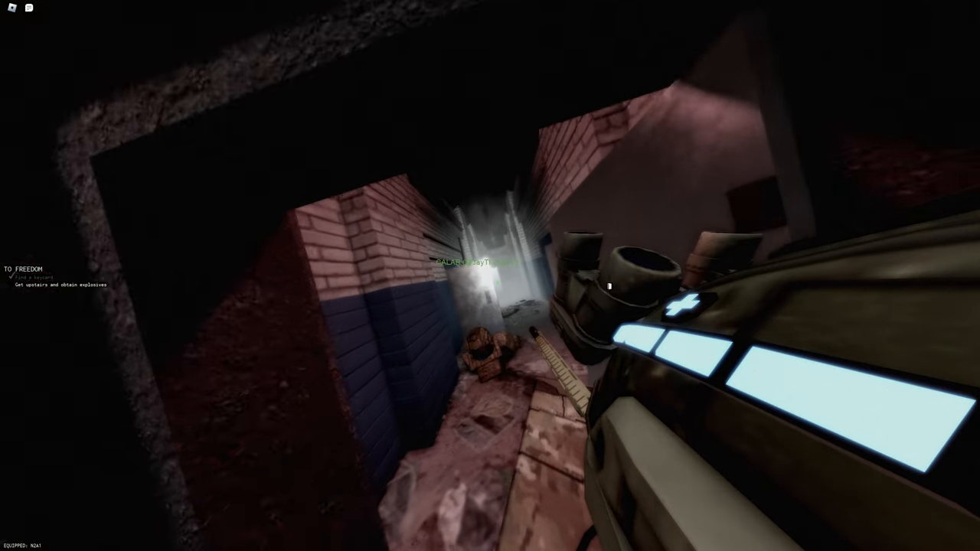
key(w)
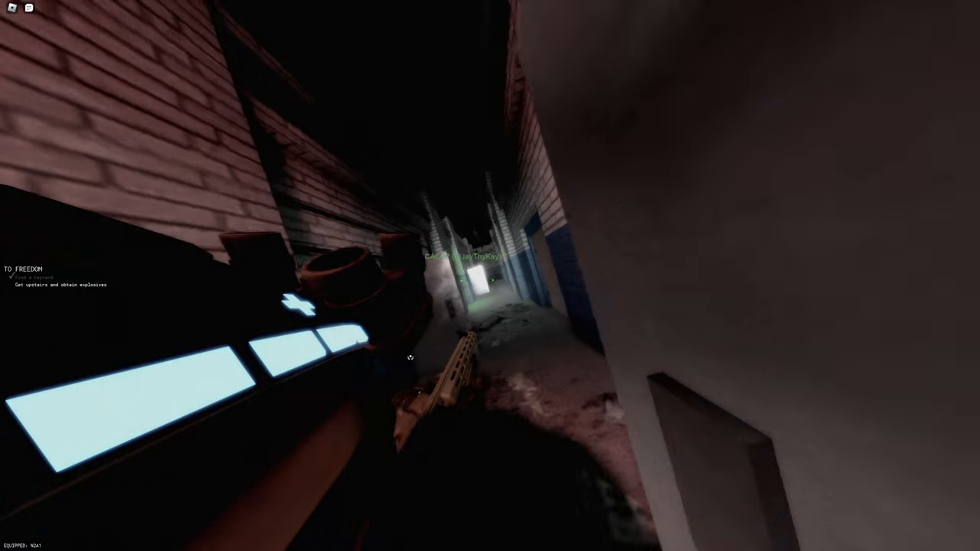
key(w)
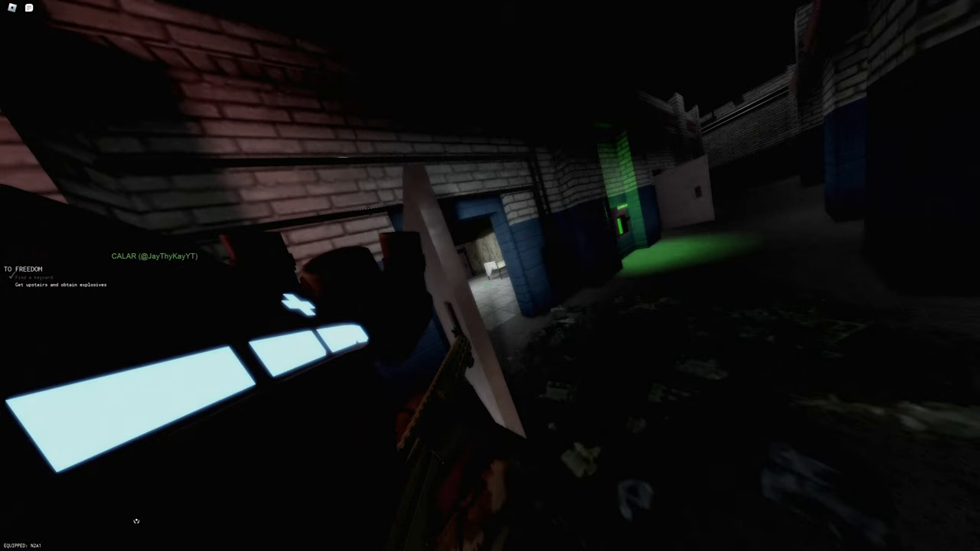
key(w)
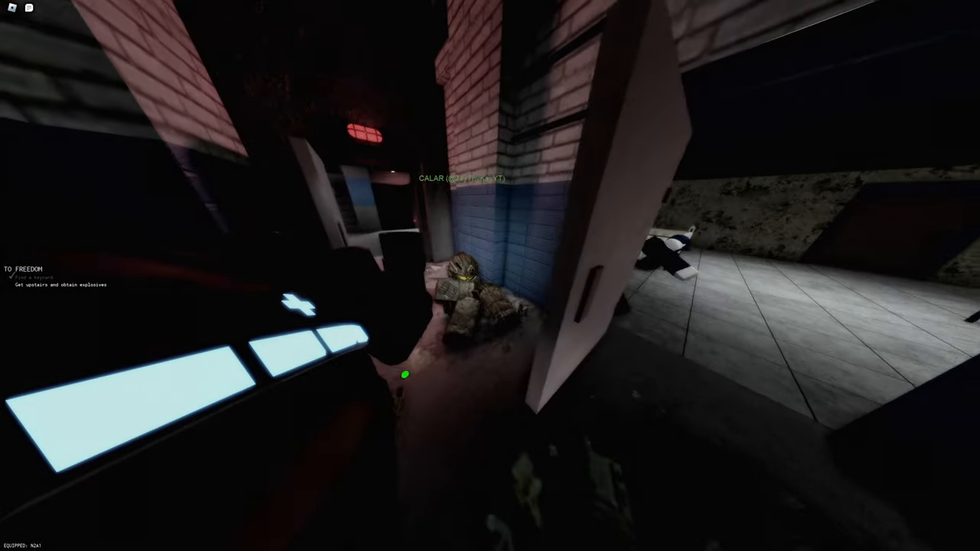
key(w)
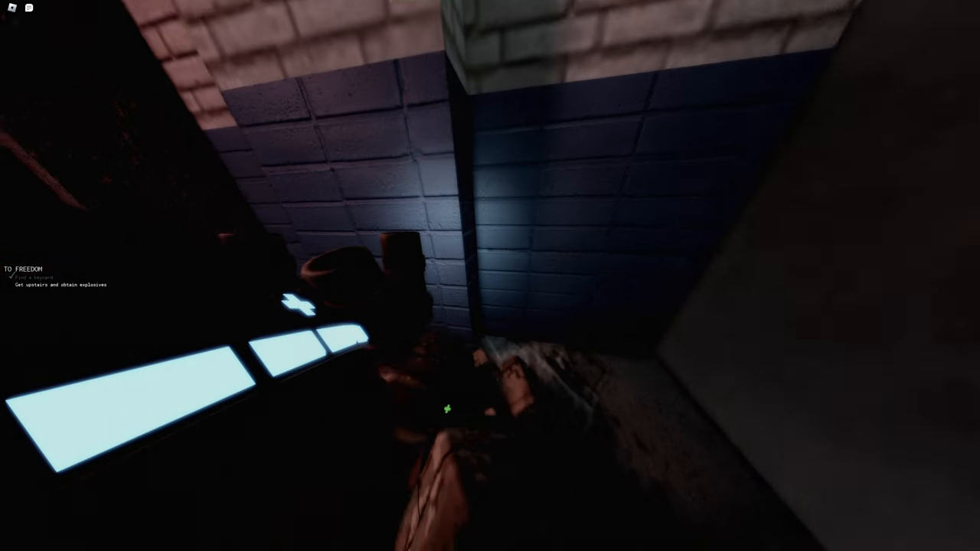
key(w)
key(w)
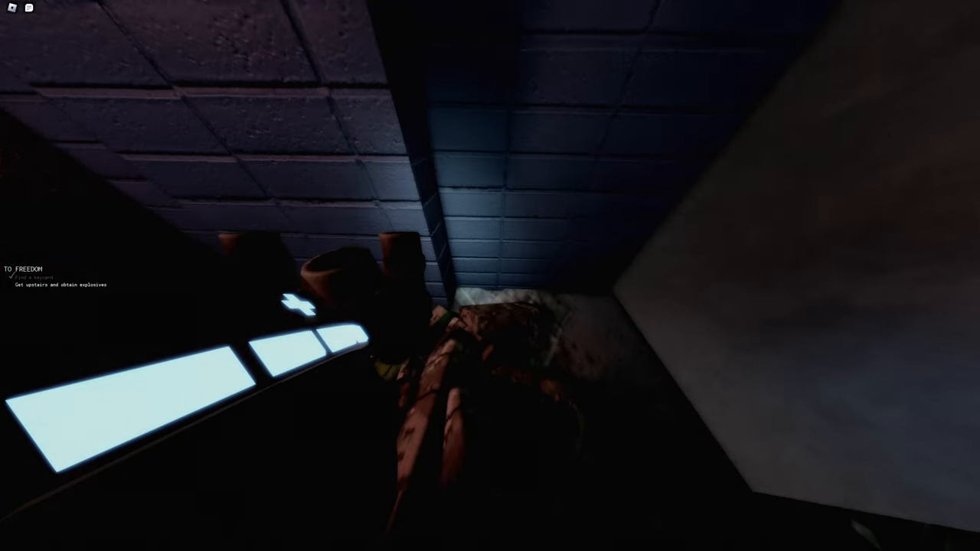
key(w)
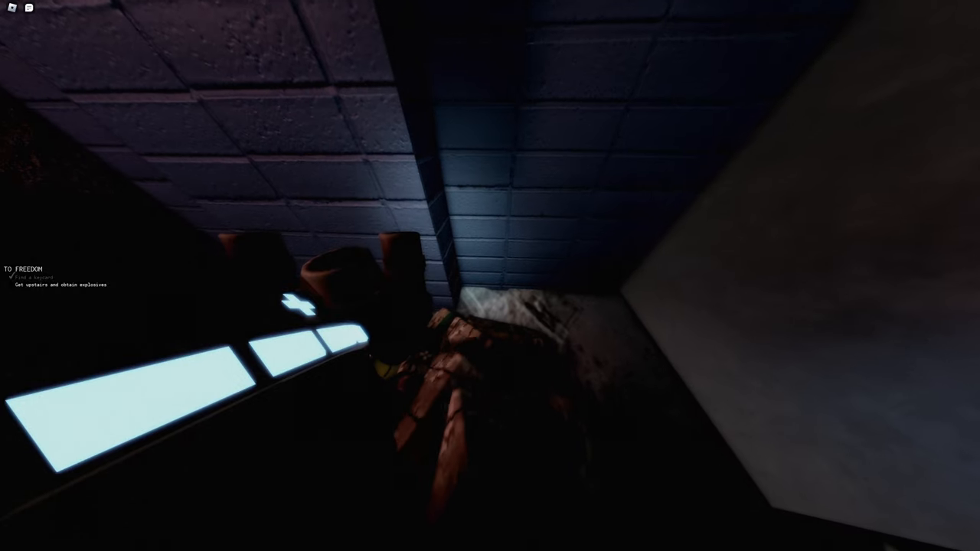
drag(490, 382, 490, 191)
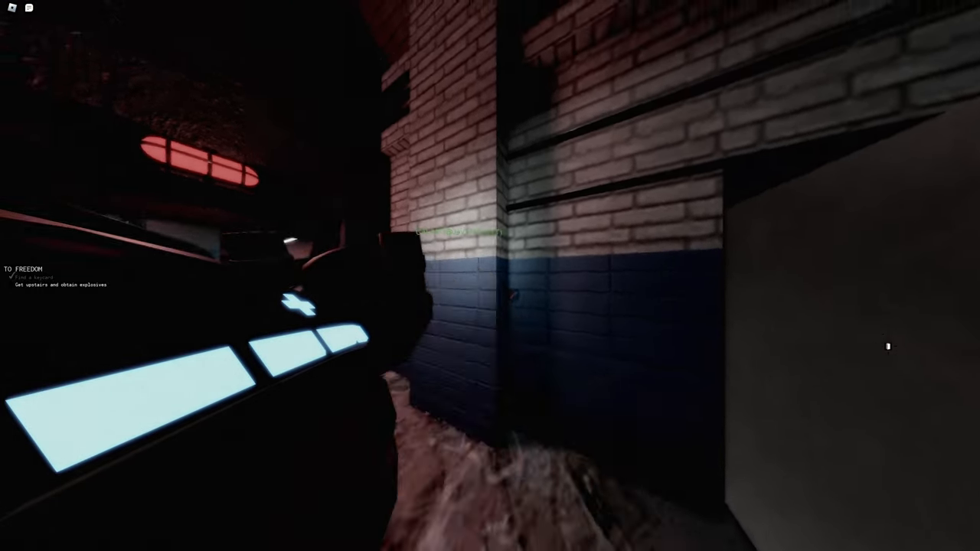
key(w)
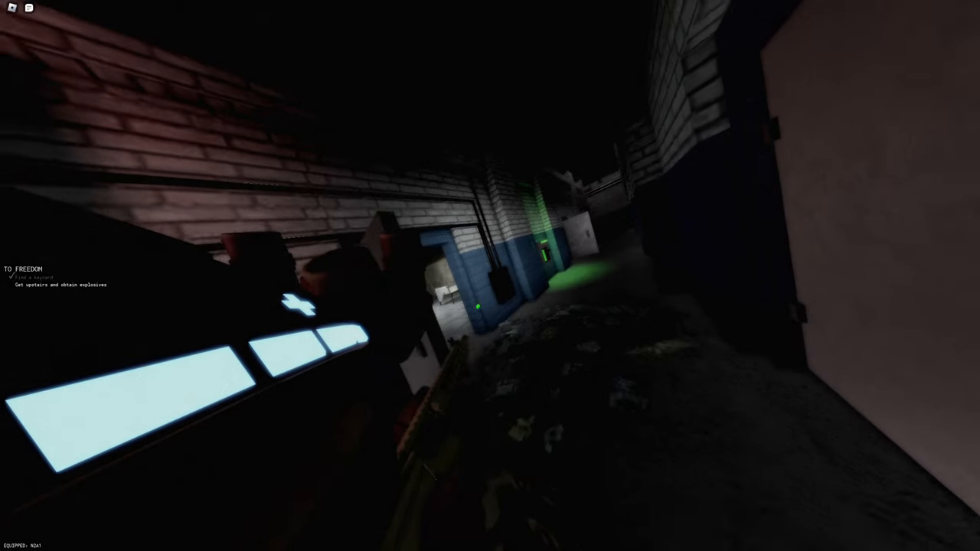
key(w)
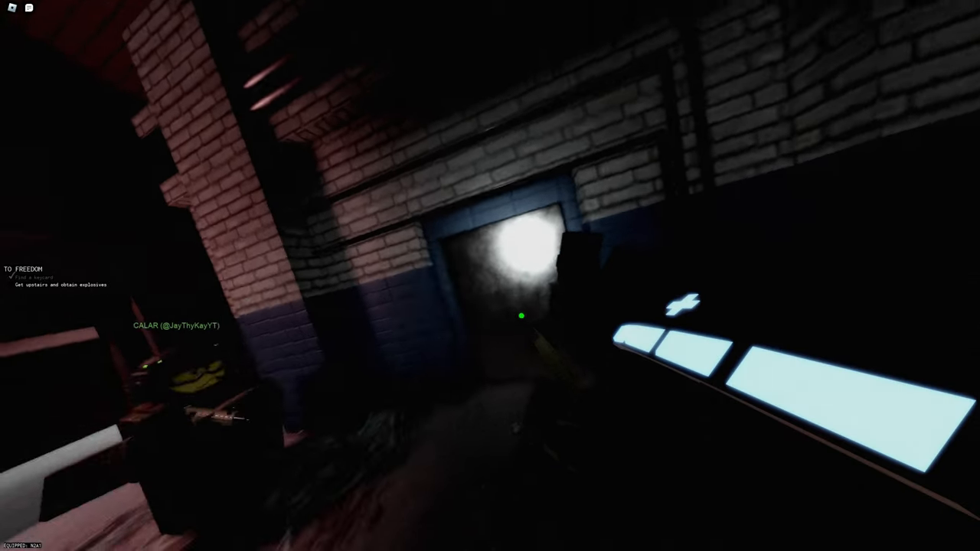
key(w)
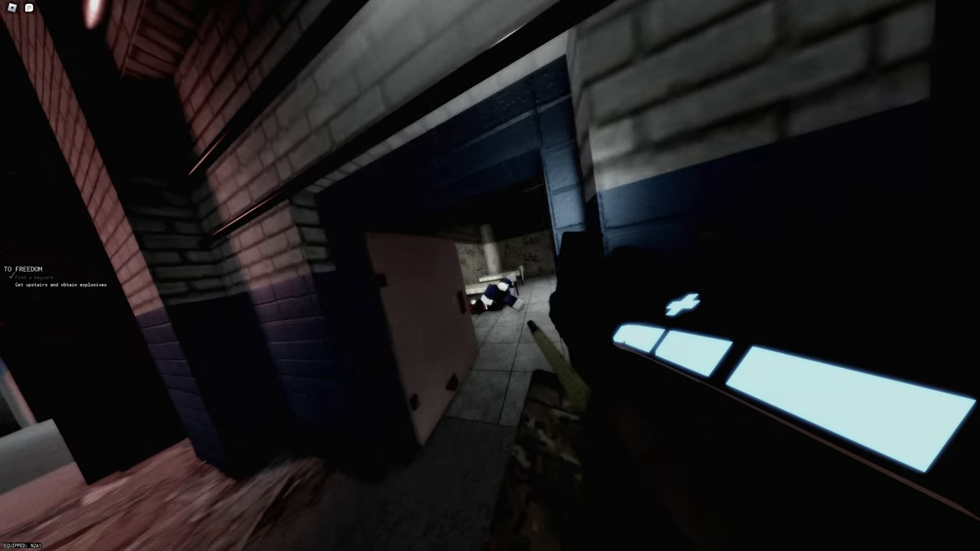
key(w)
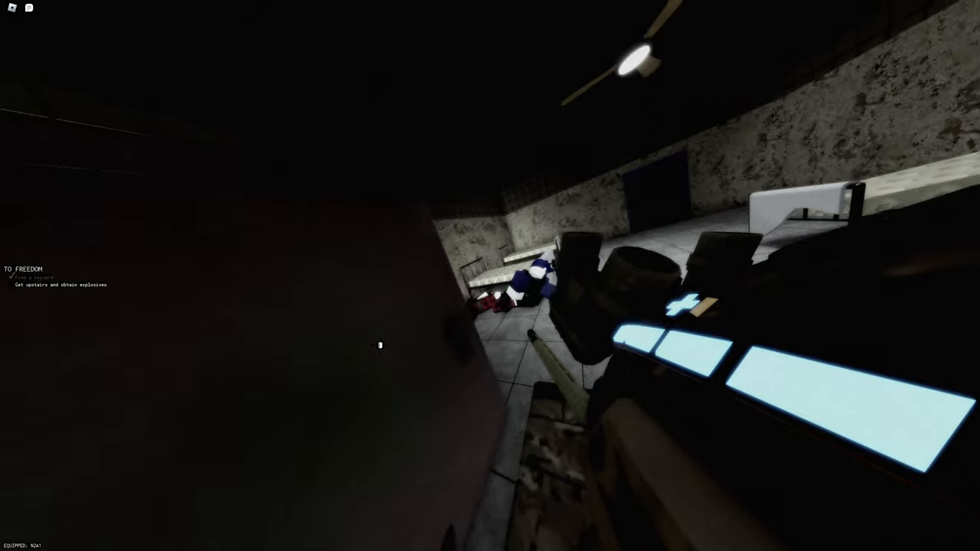
key(w)
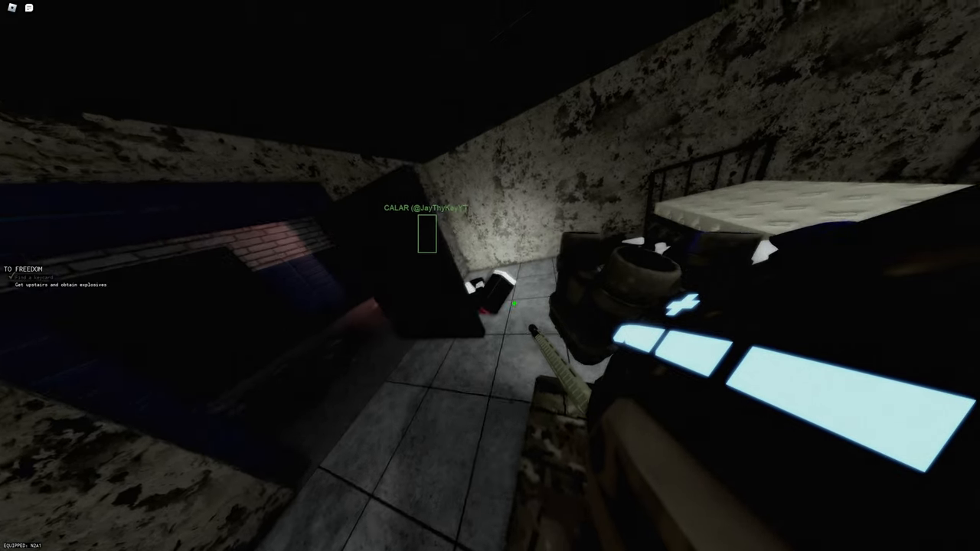
key(w)
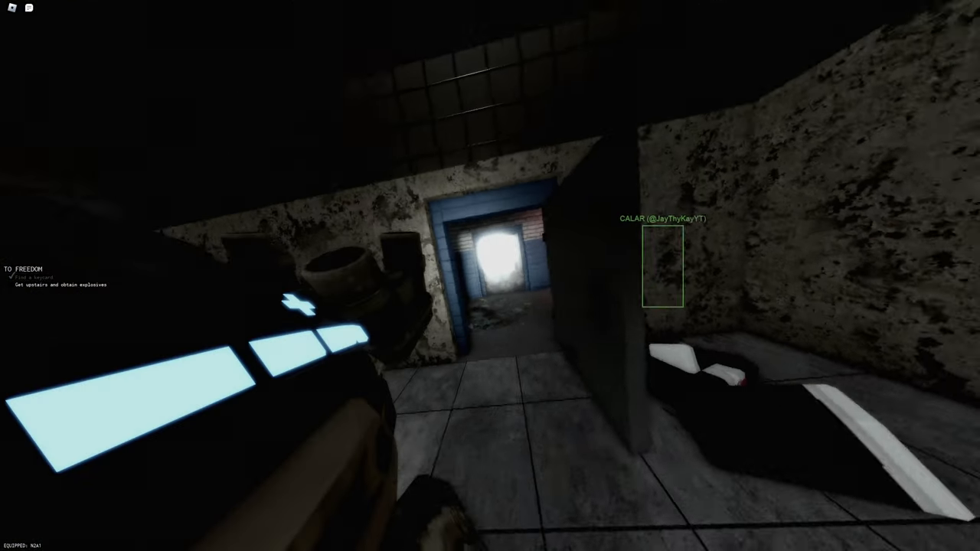
key(w)
key(w)
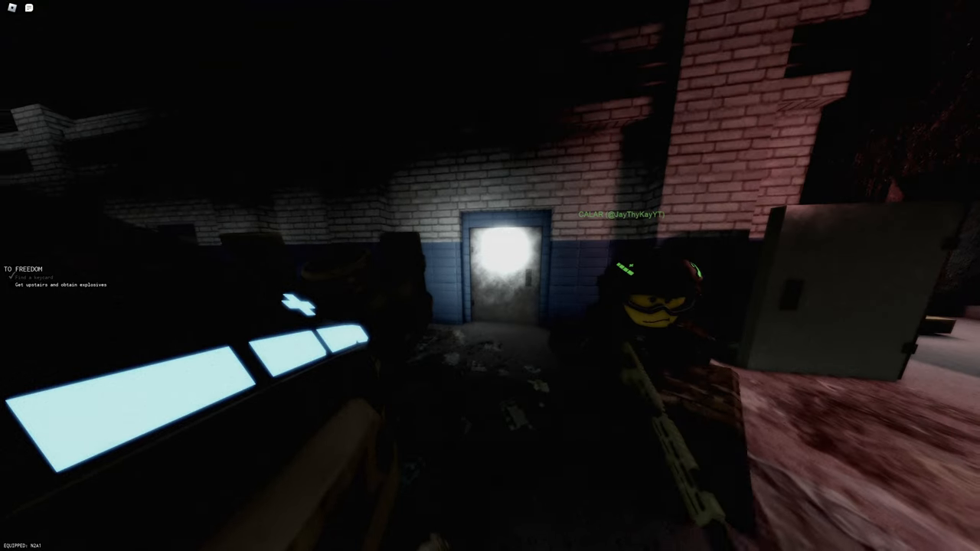
key(w)
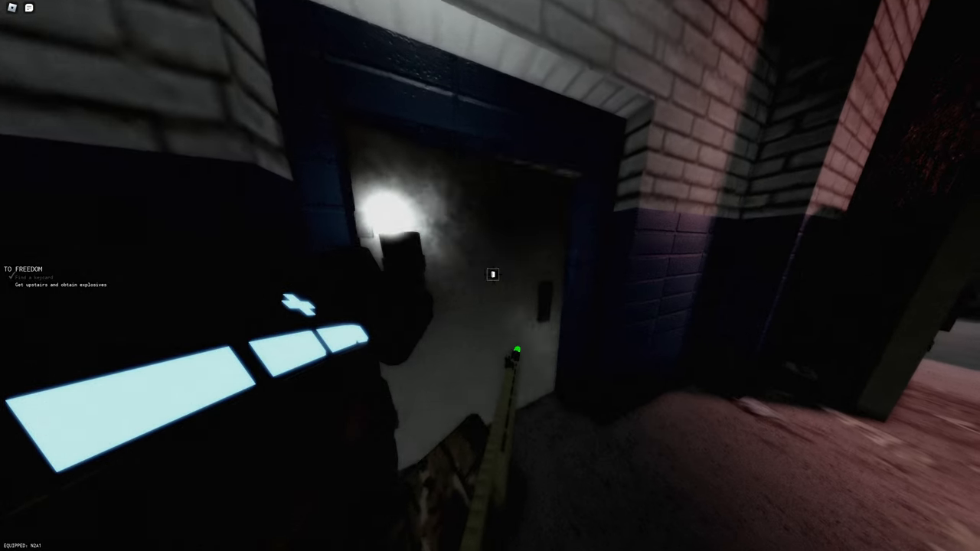
key(w)
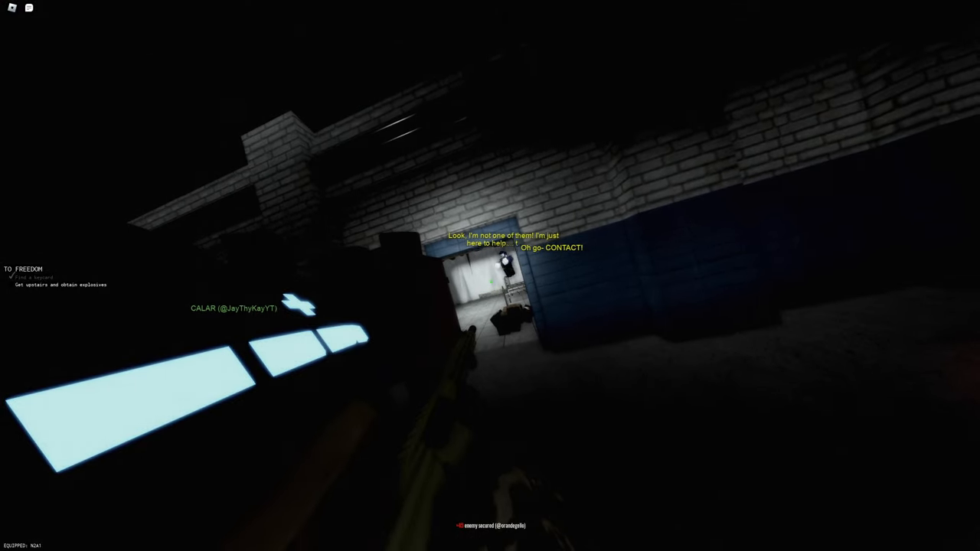
click(490, 275)
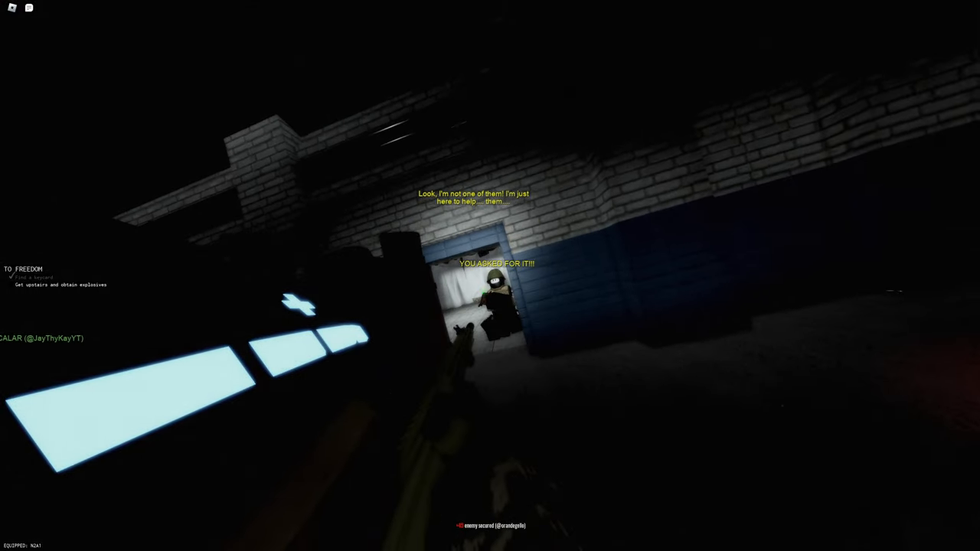
click(490, 275)
key(w)
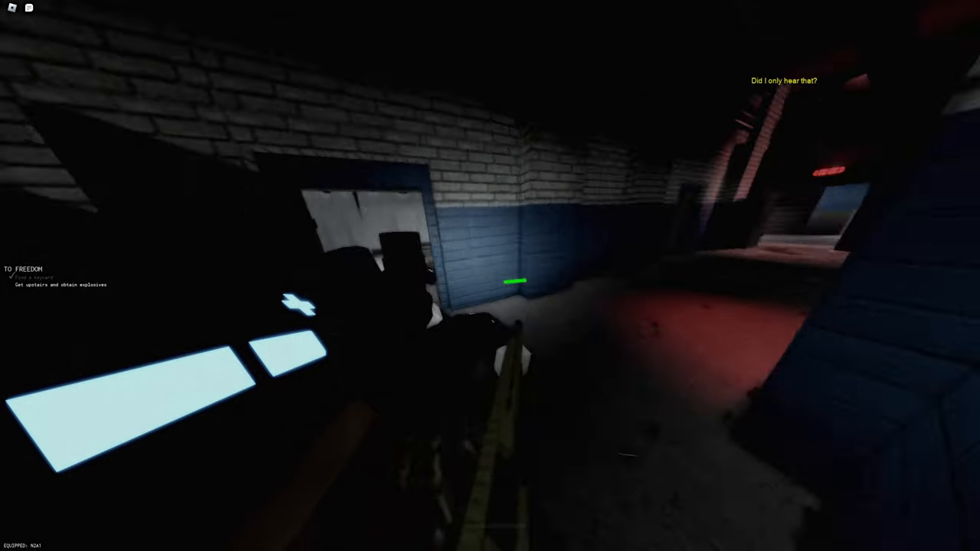
key(w)
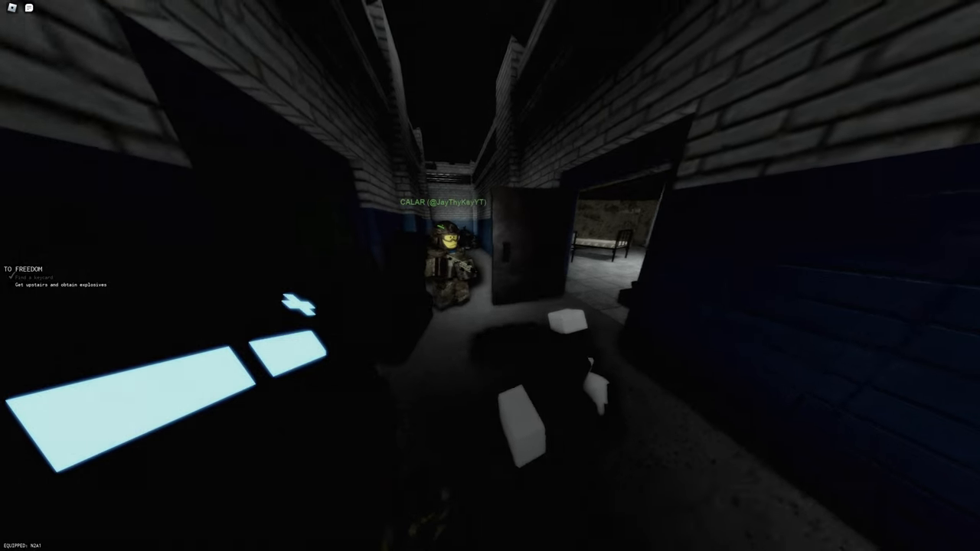
key(w)
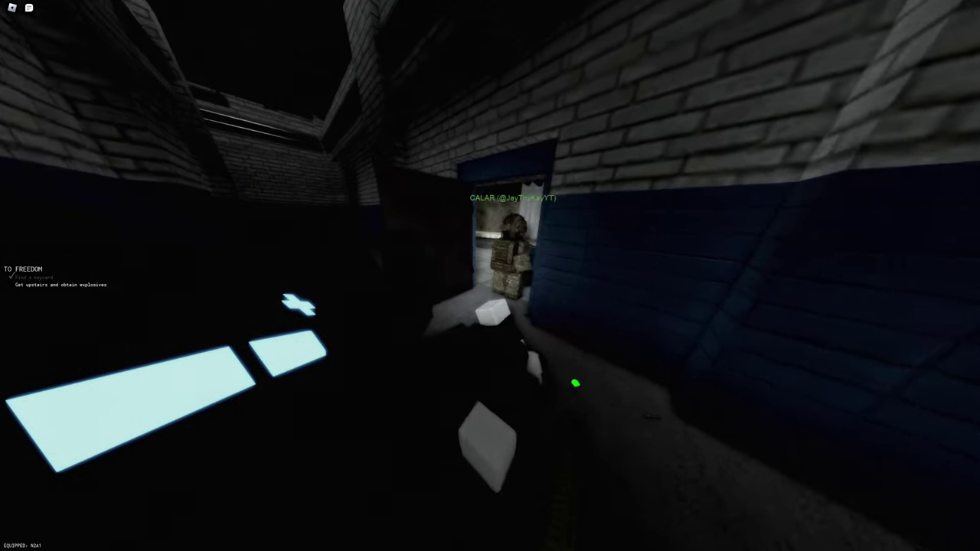
key(w)
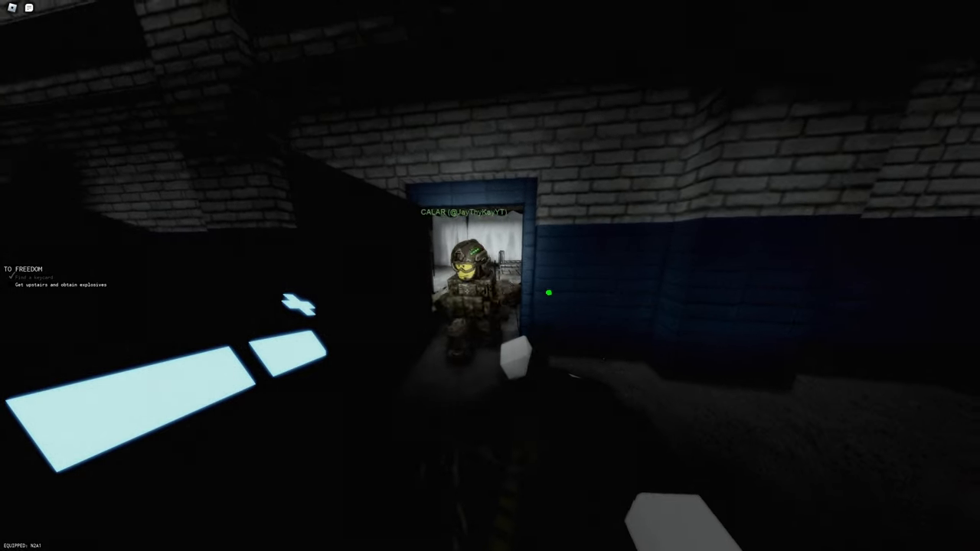
key(w)
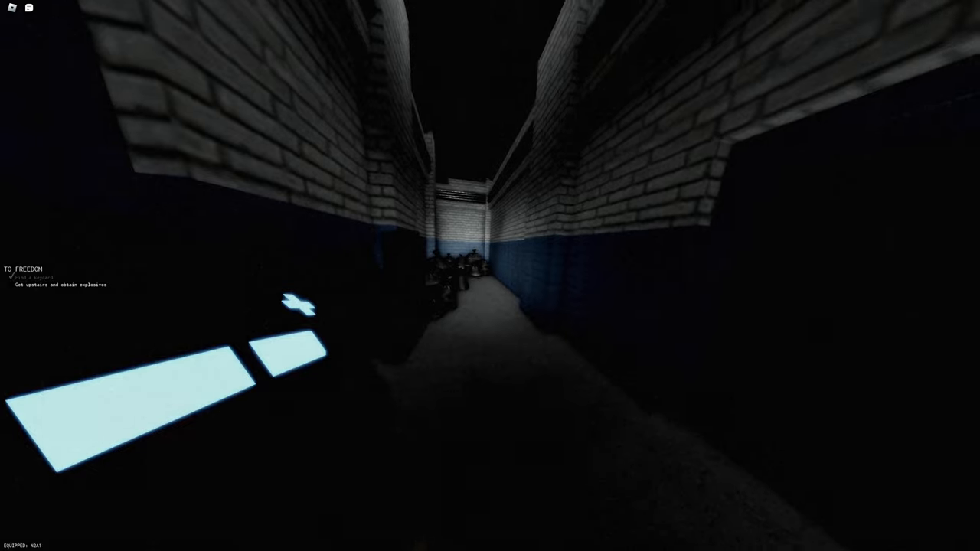
key(w)
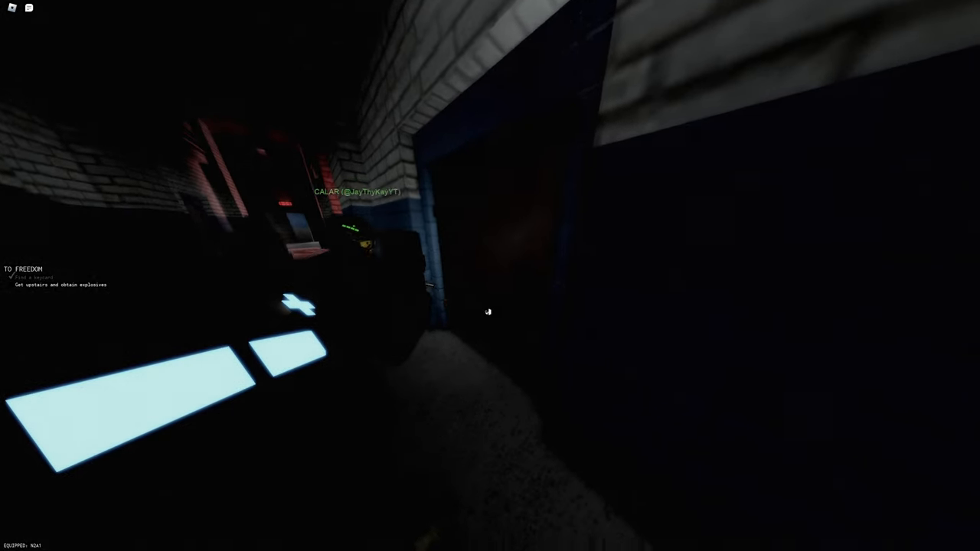
key(w)
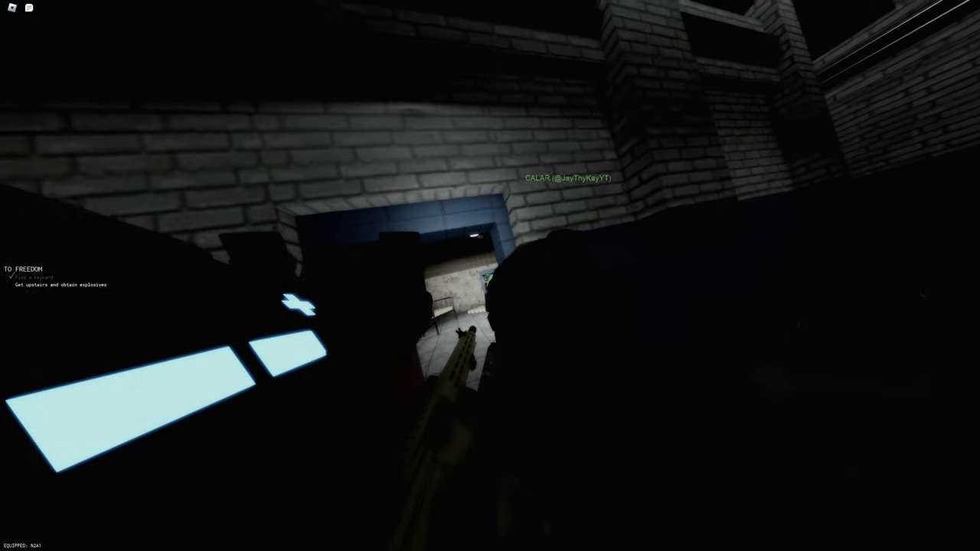
key(w)
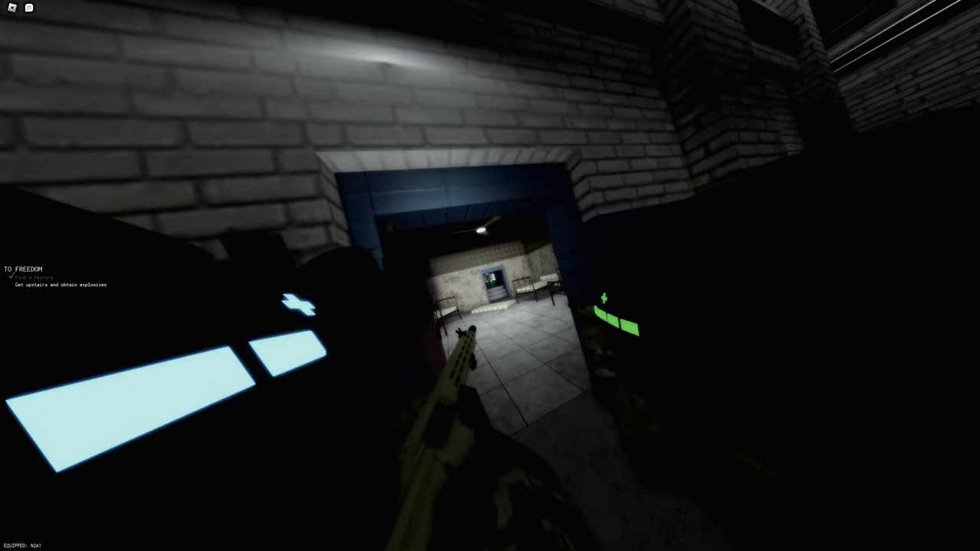
key(w)
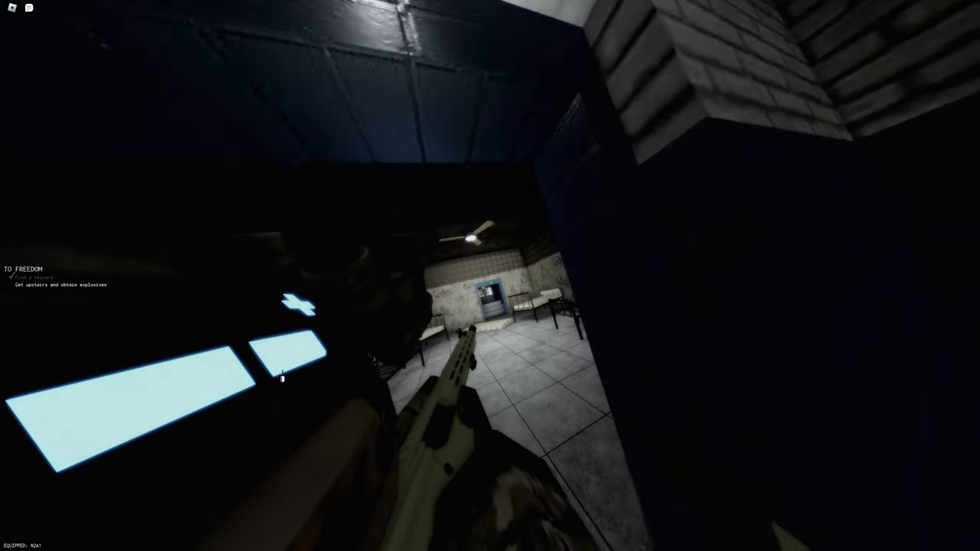
key(w)
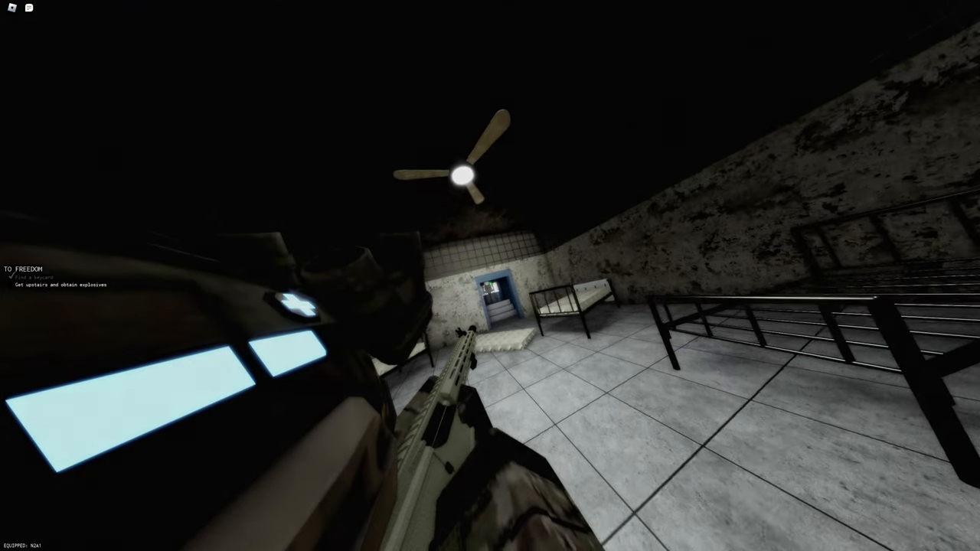
key(w)
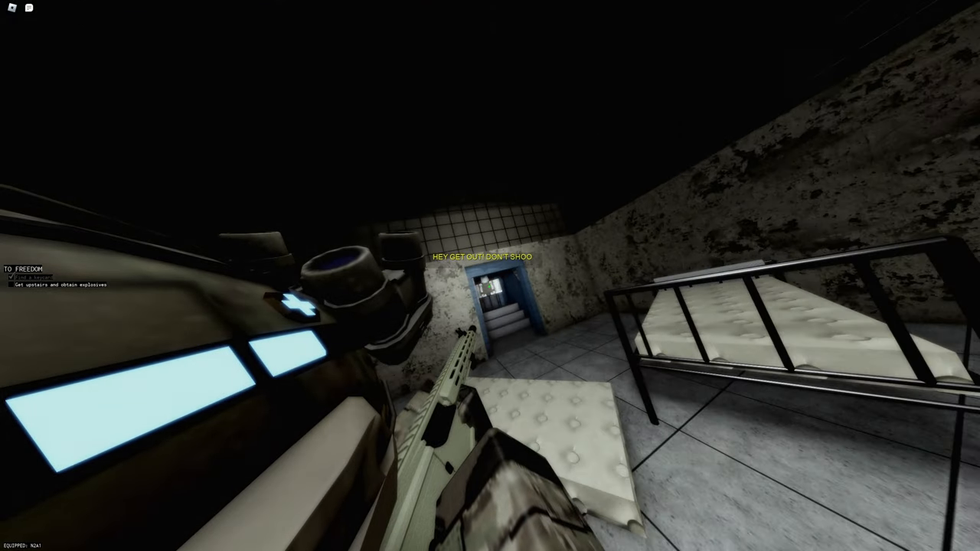
key(w)
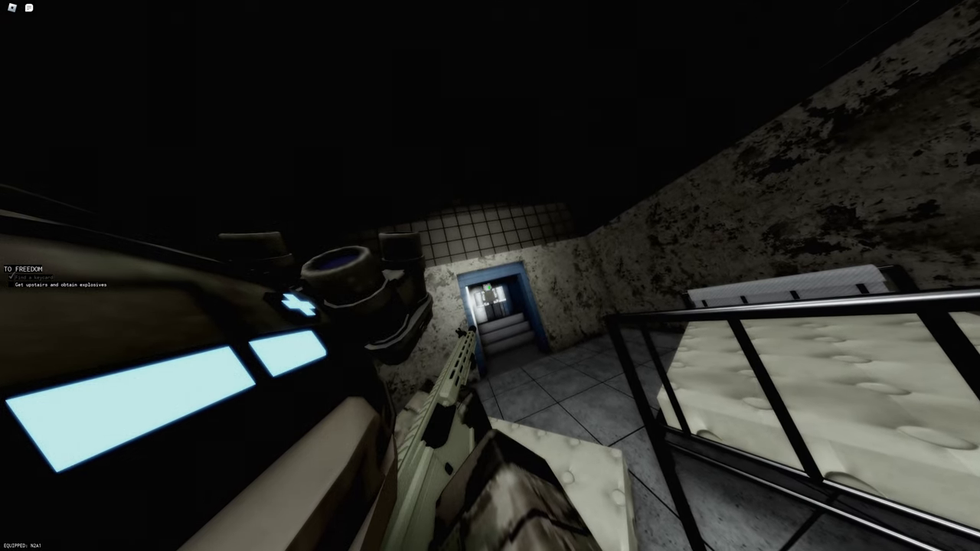
key(w)
key(w)
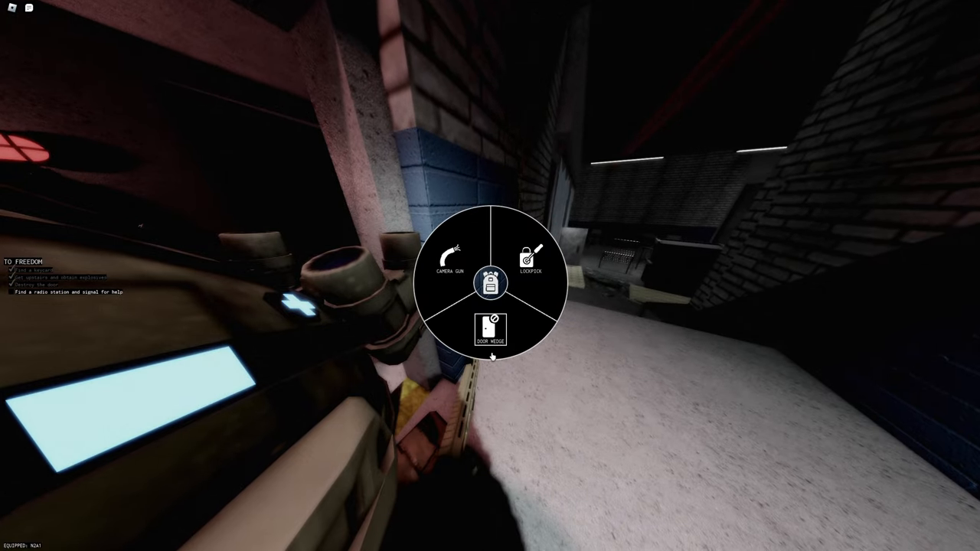
click(491, 356)
key(Tab)
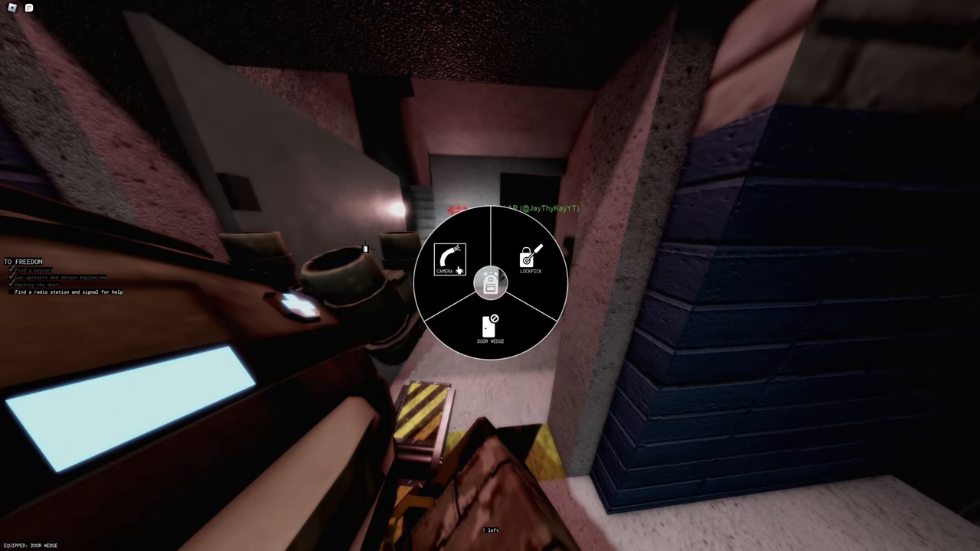
click(450, 260)
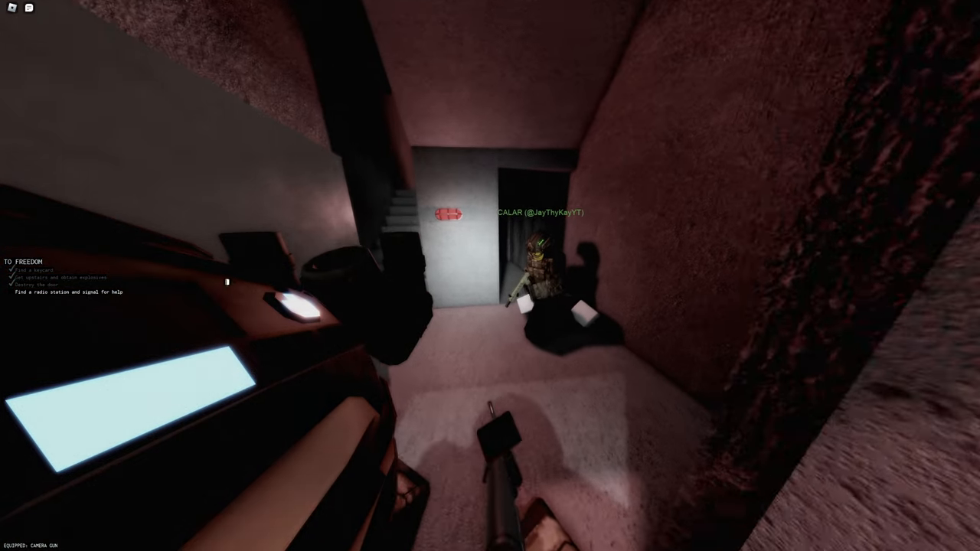
key(1)
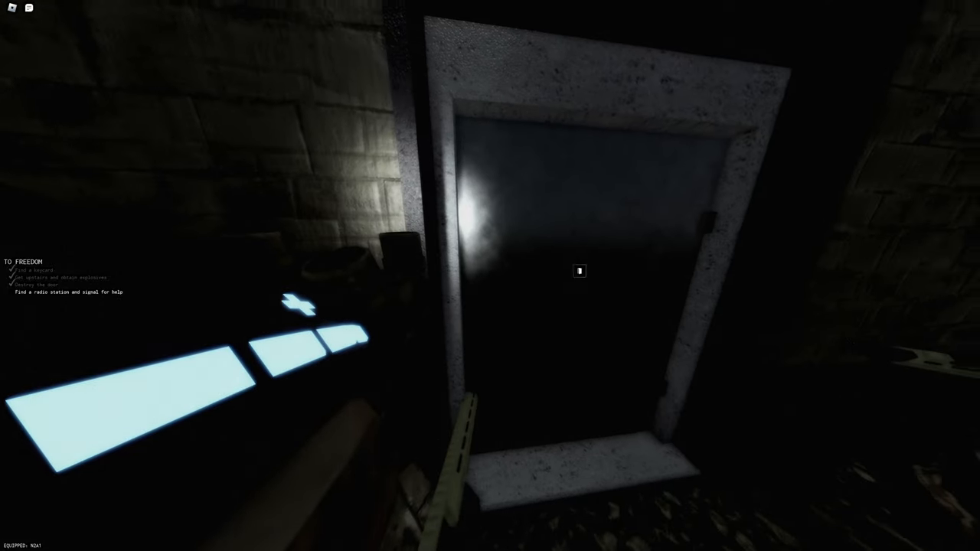
key(e)
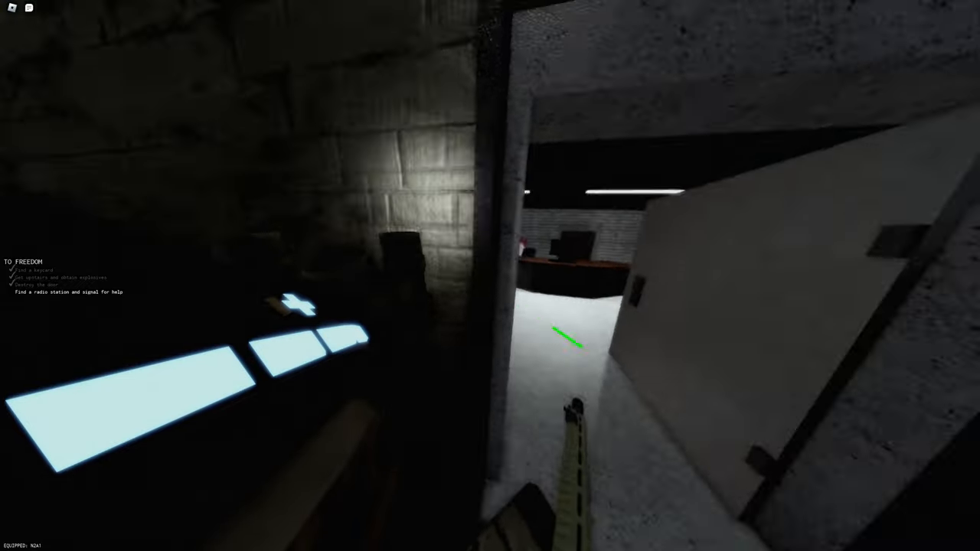
key(w)
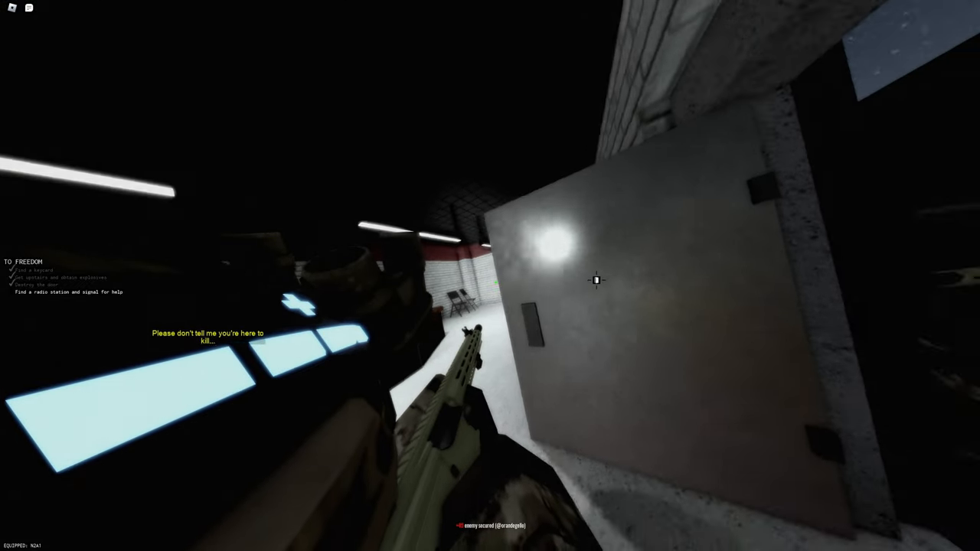
key(w)
key(w)
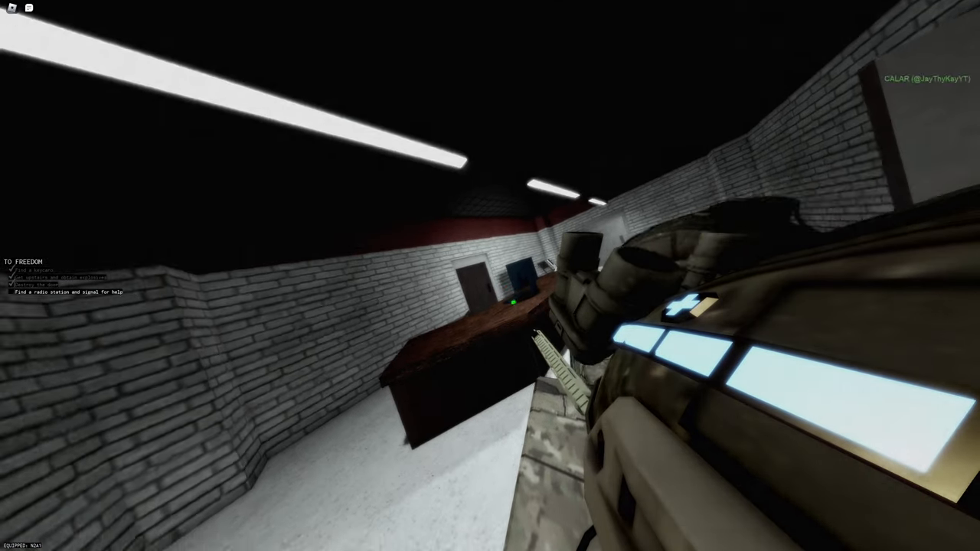
key(w)
key(w)
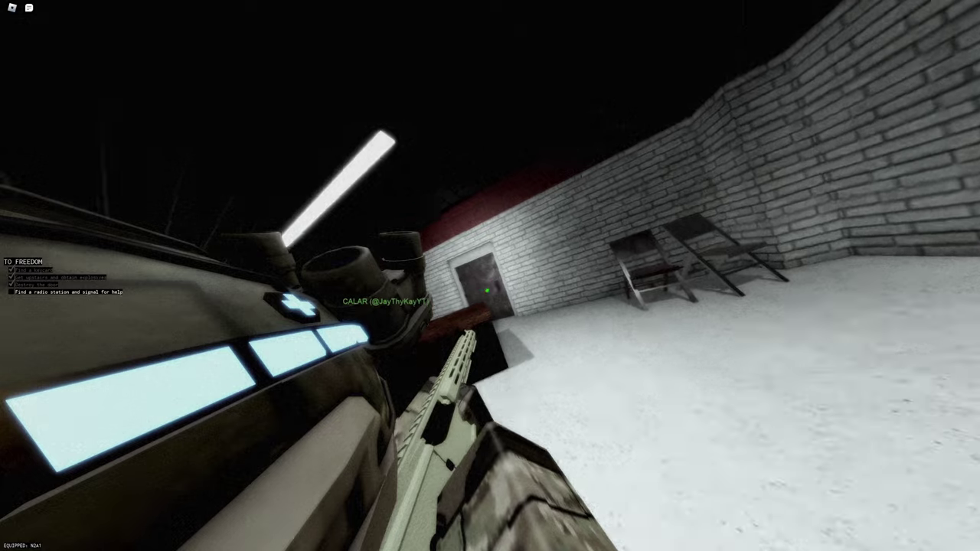
key(w)
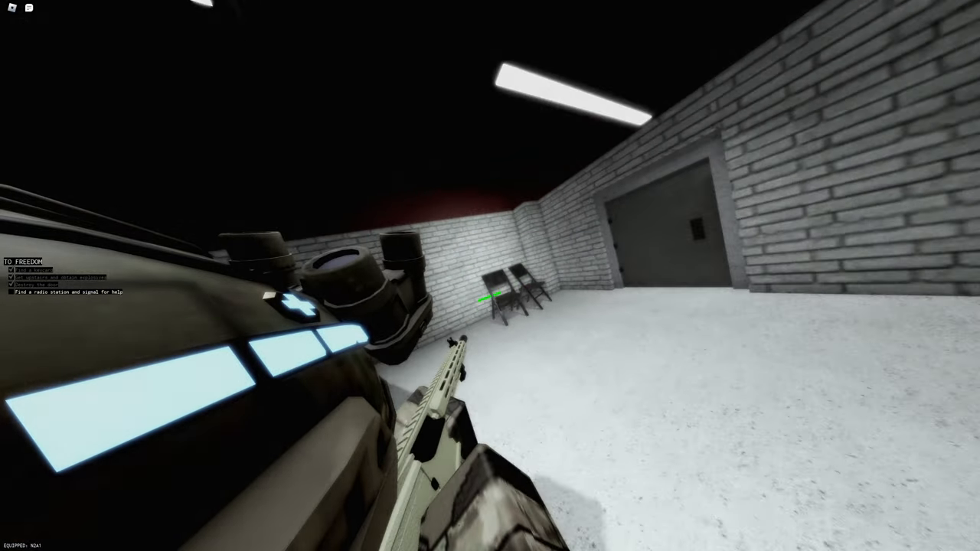
key(w)
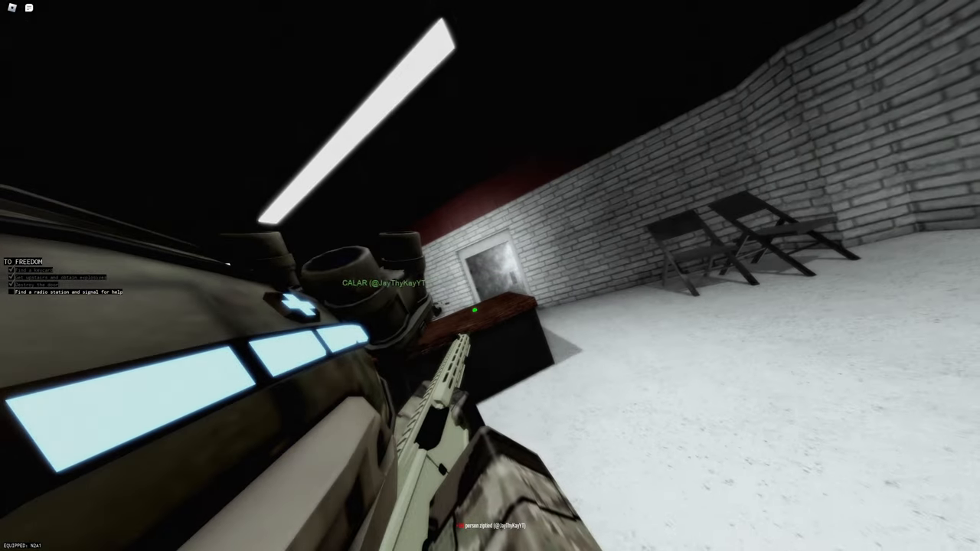
key(w)
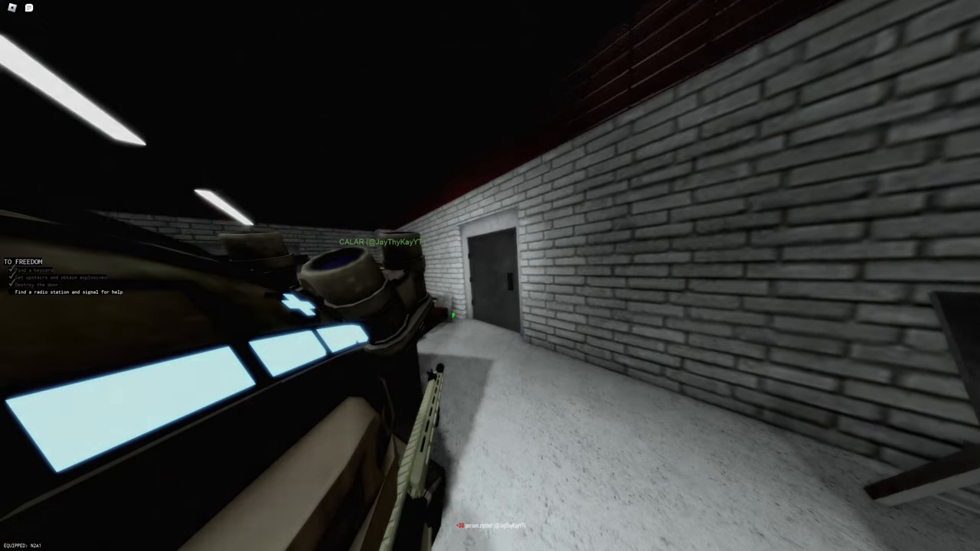
key(w)
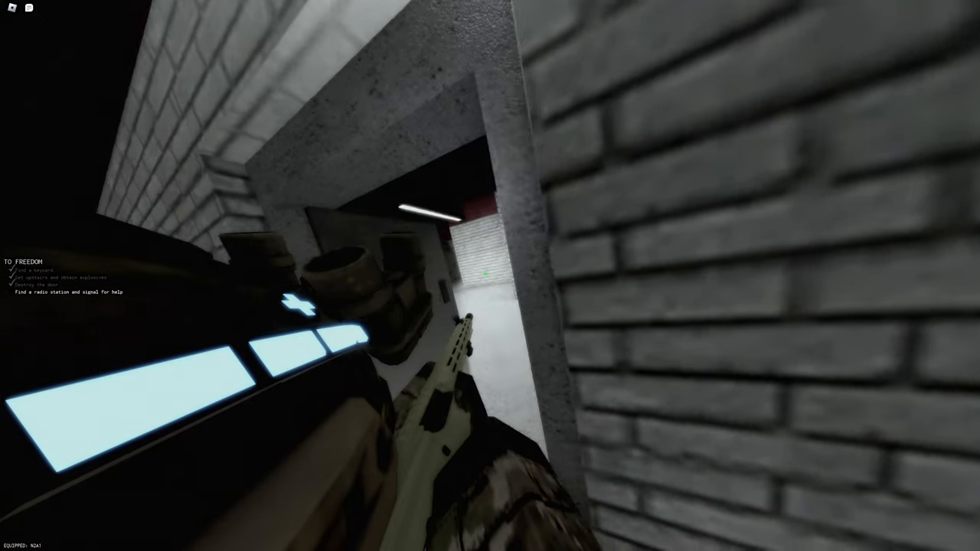
key(q)
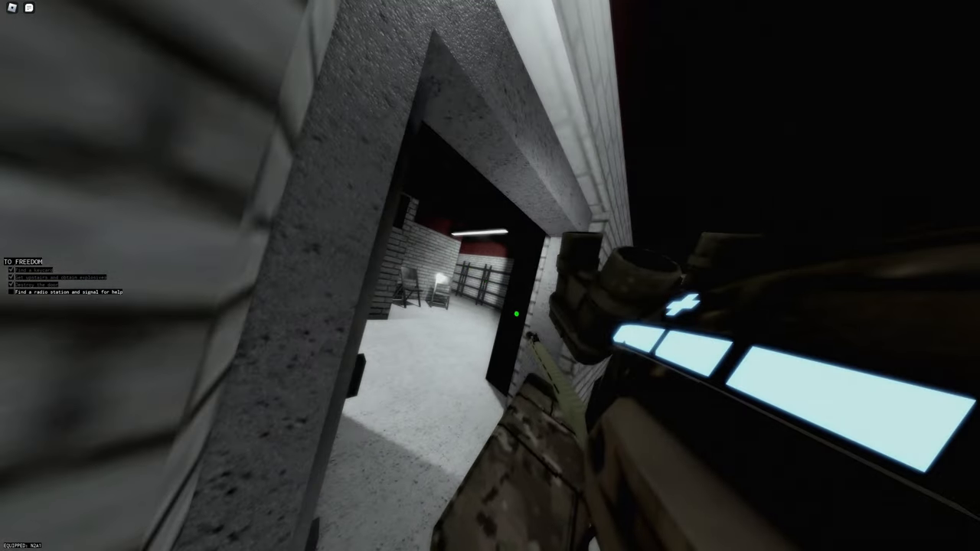
key(w)
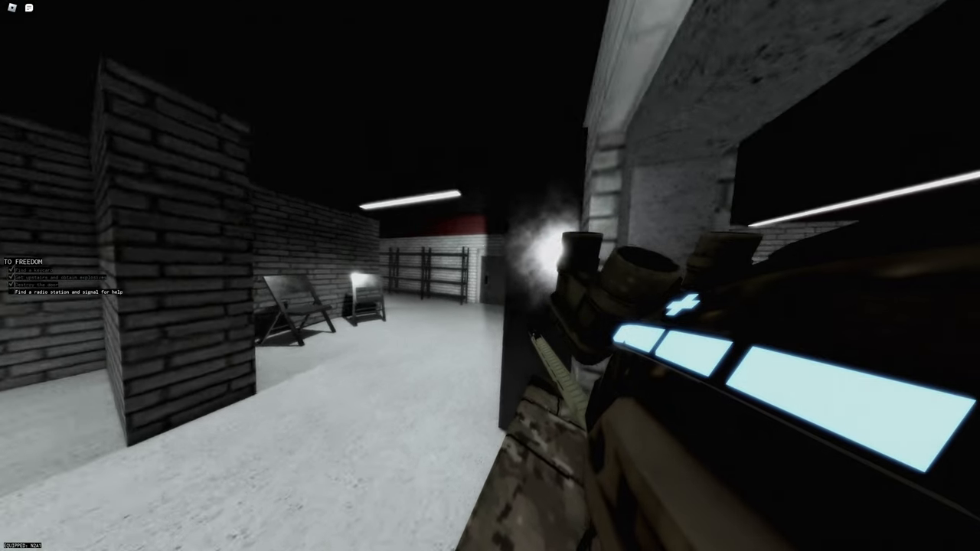
key(e)
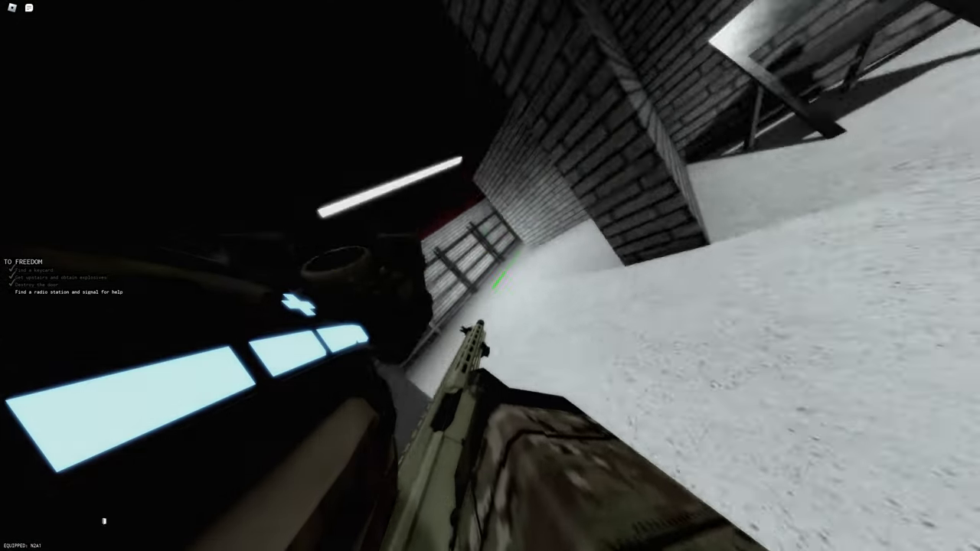
key(e)
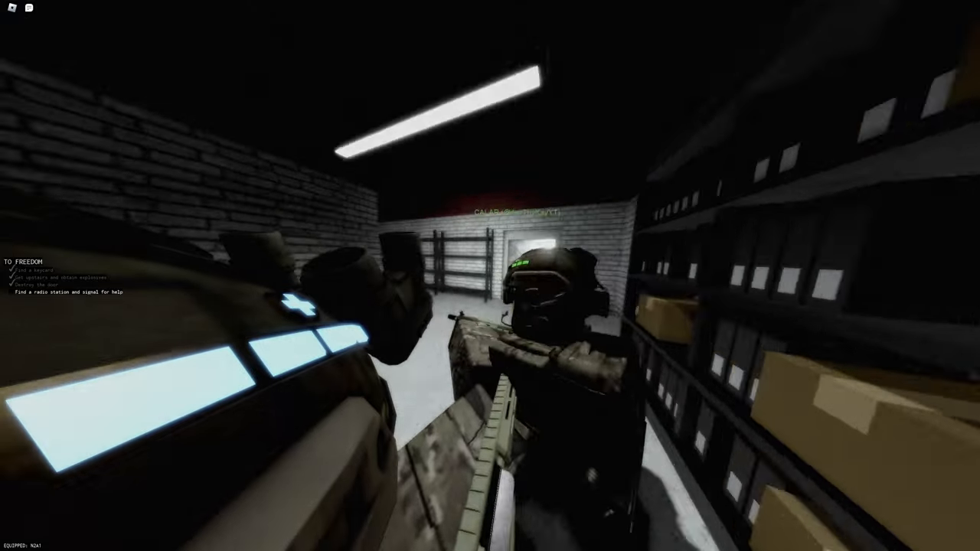
key(w)
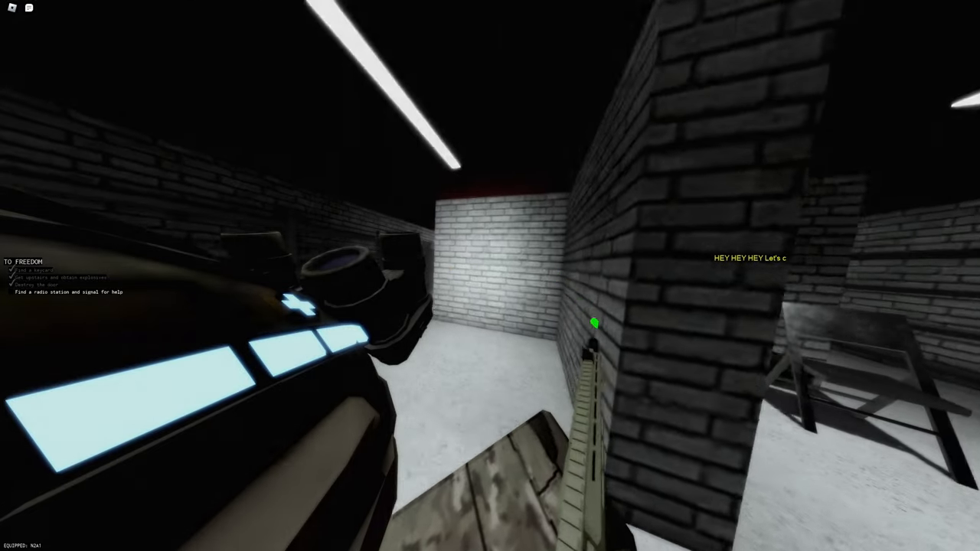
key(w)
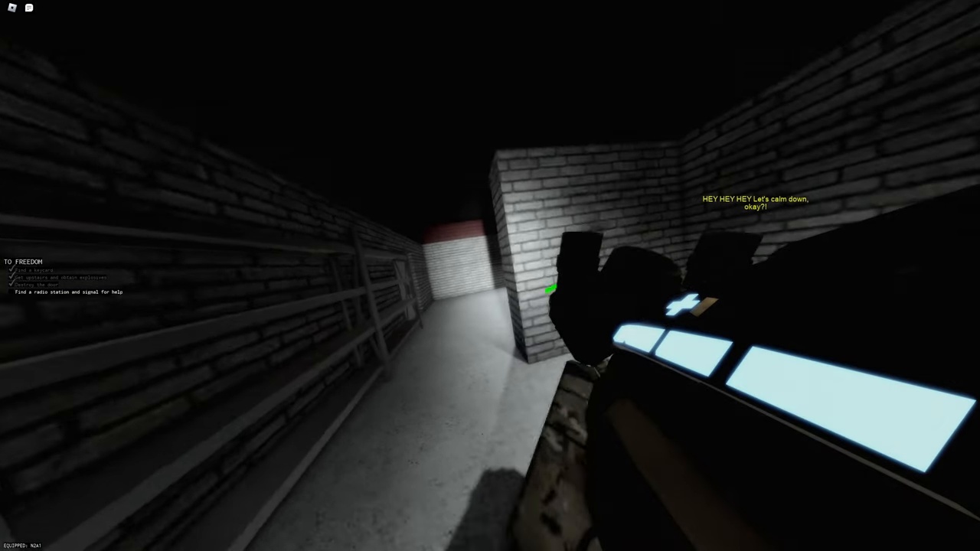
key(w)
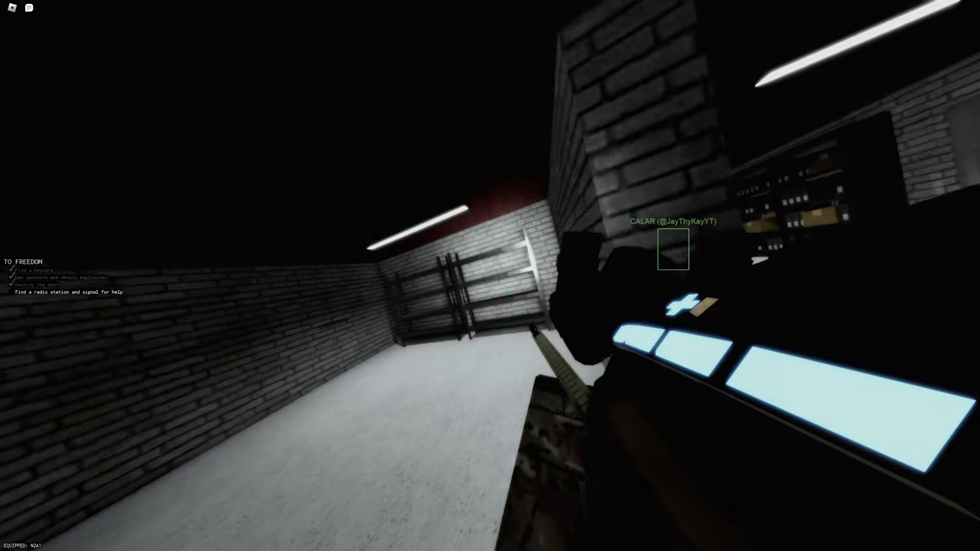
key(w)
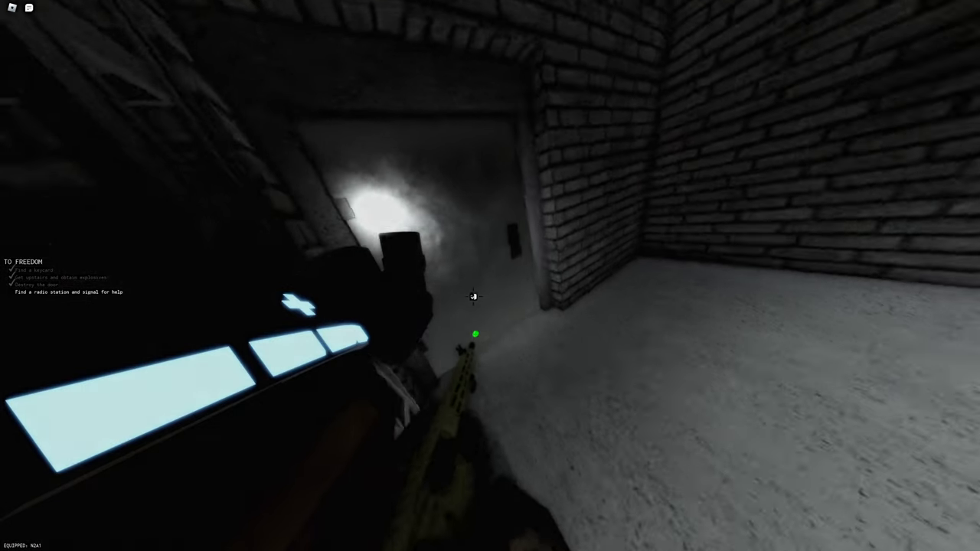
key(w)
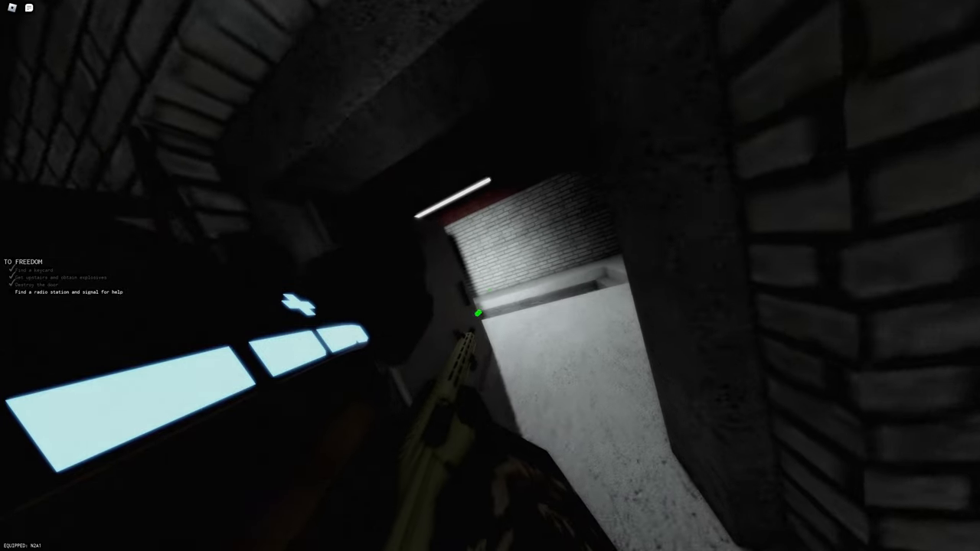
key(w)
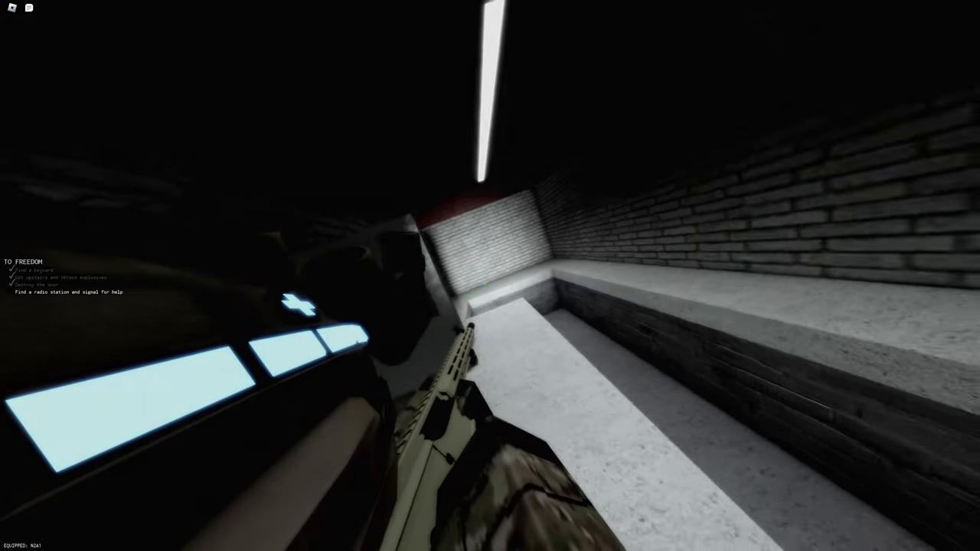
key(w)
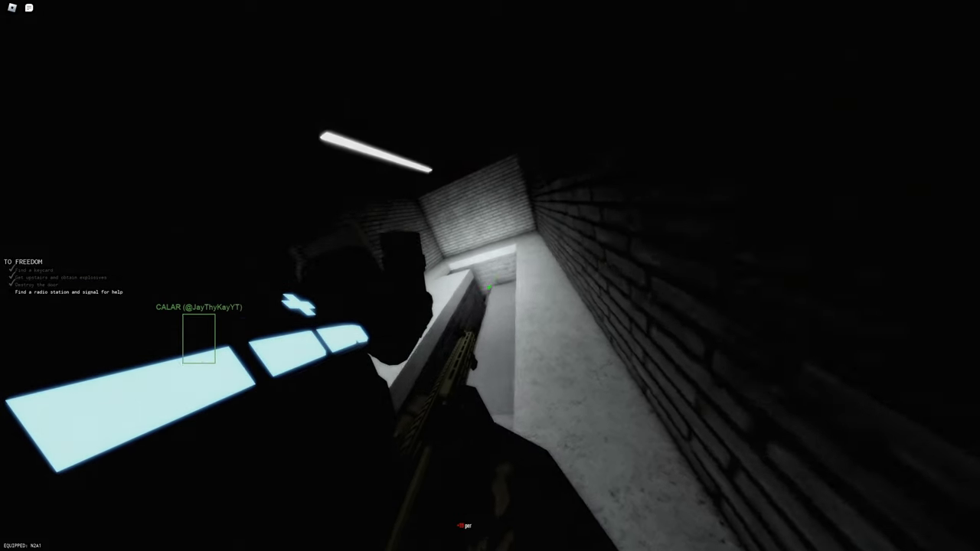
key(w)
key(w)
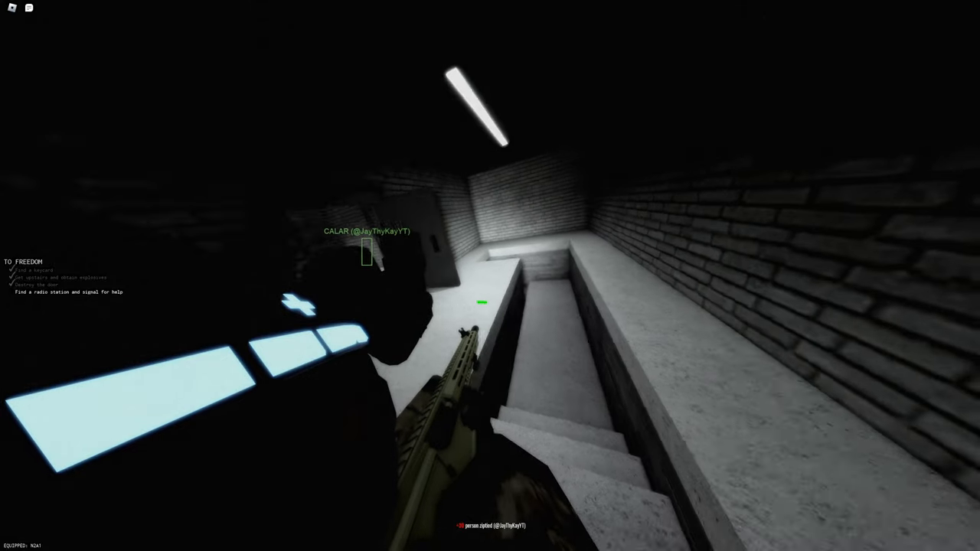
key(w)
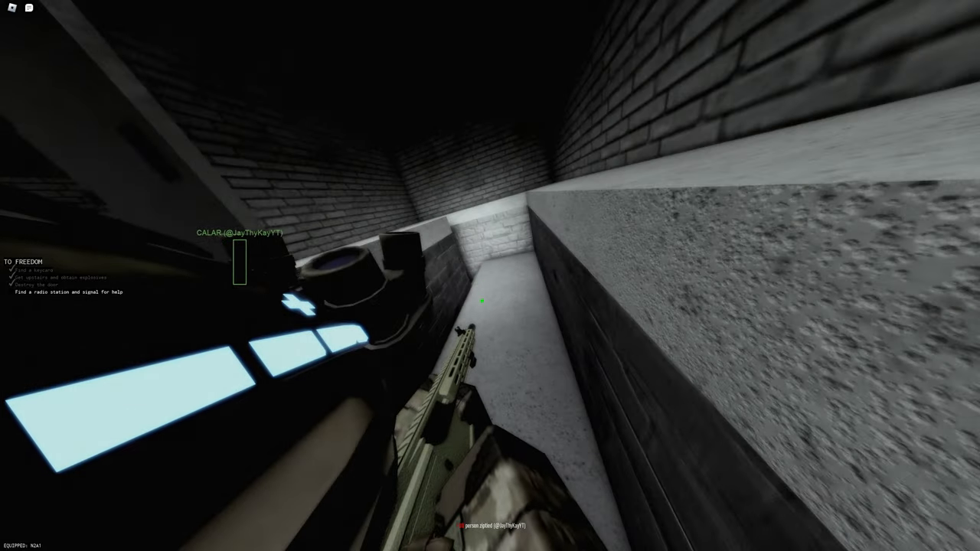
key(w)
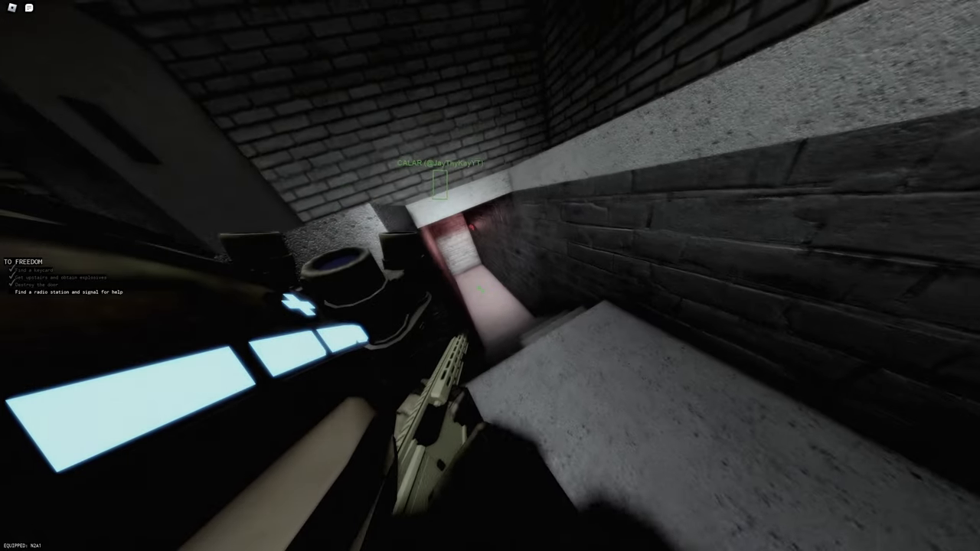
key(w)
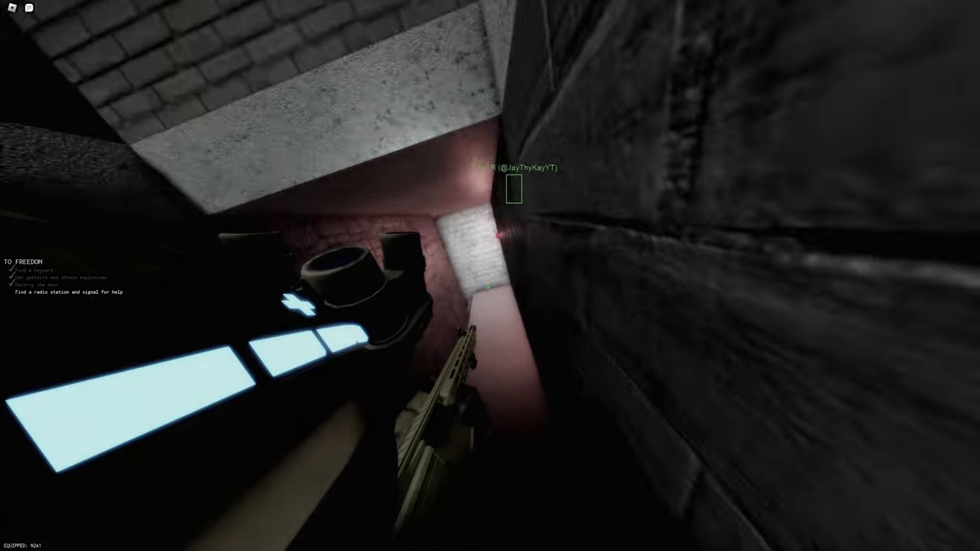
key(w)
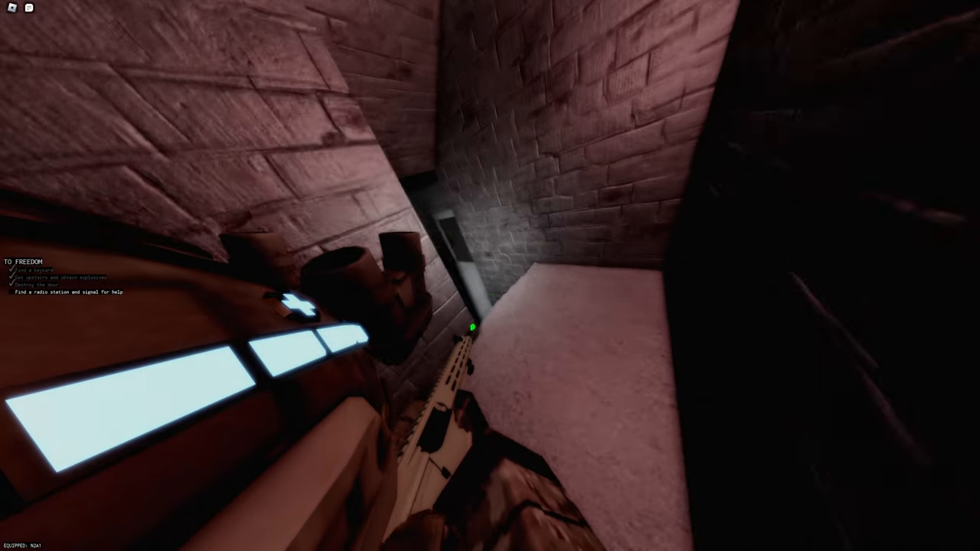
key(w)
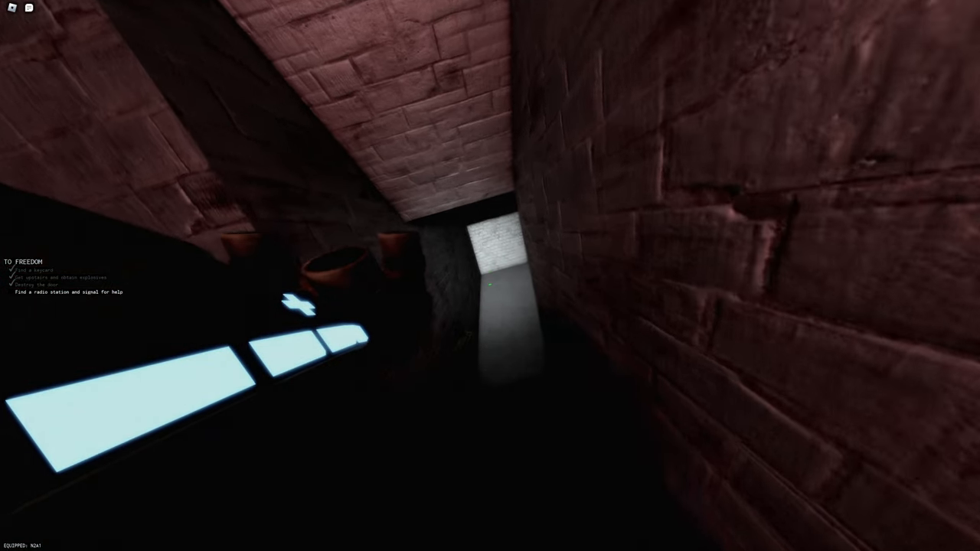
key(w)
key(w)
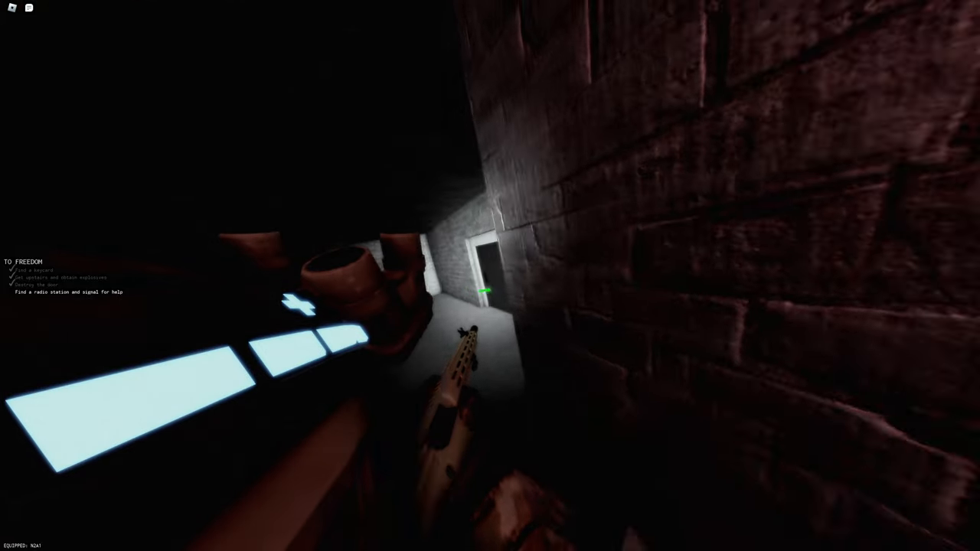
key(w)
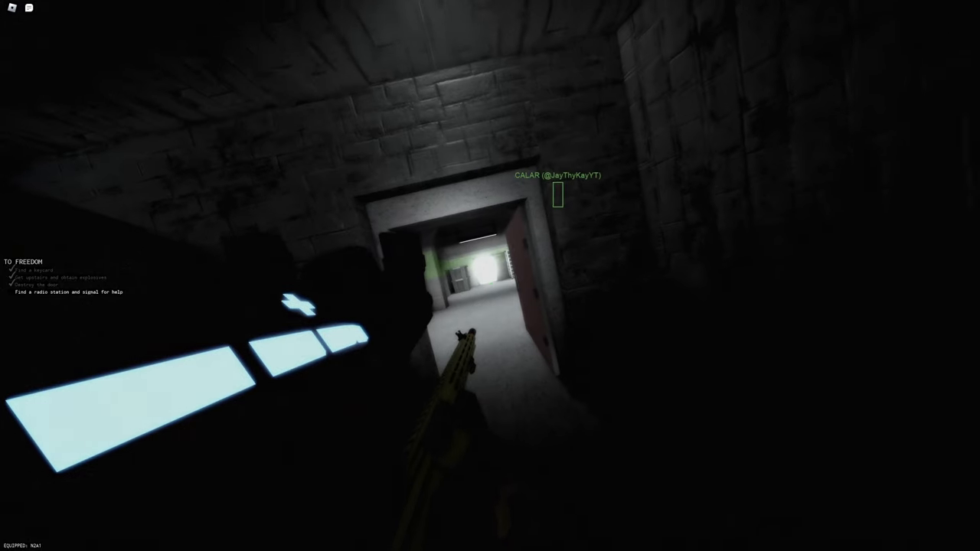
key(w)
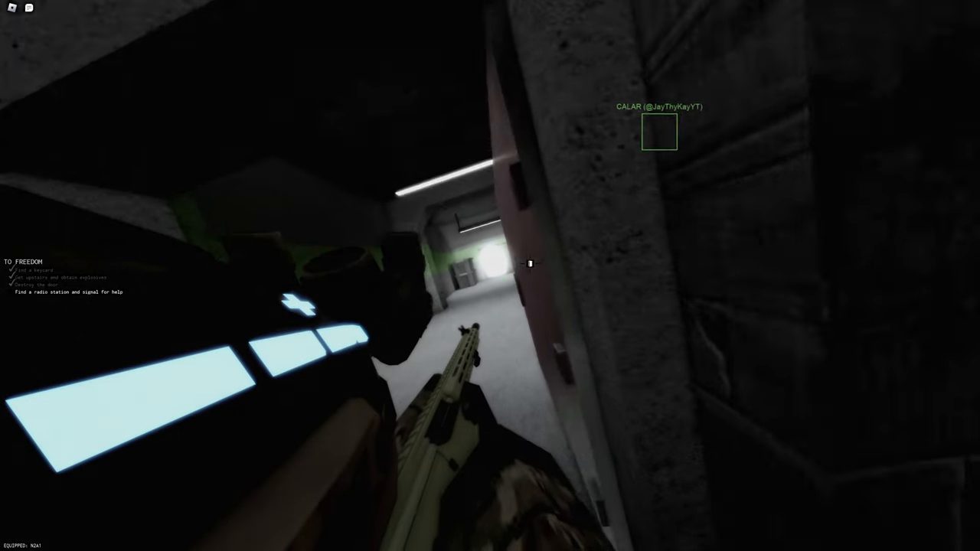
key(w)
key(w)
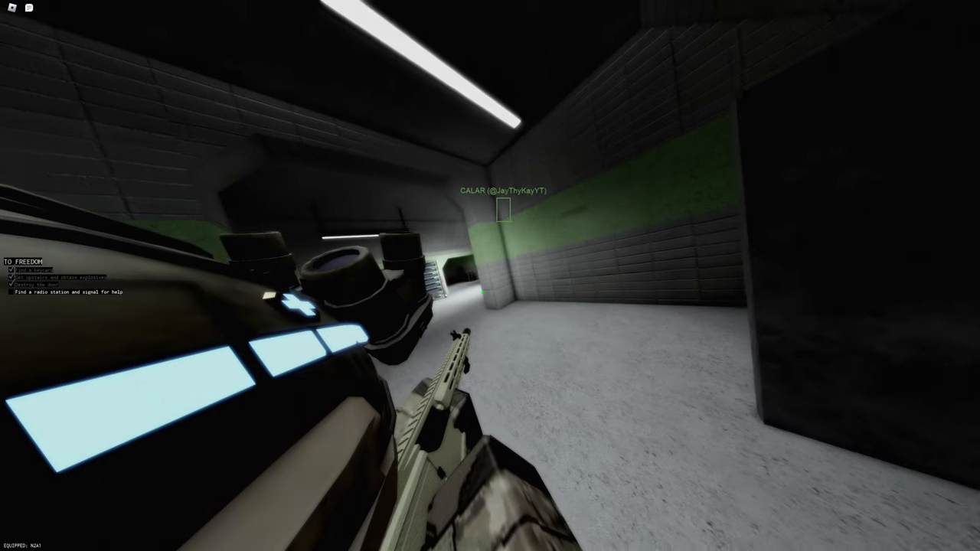
key(w)
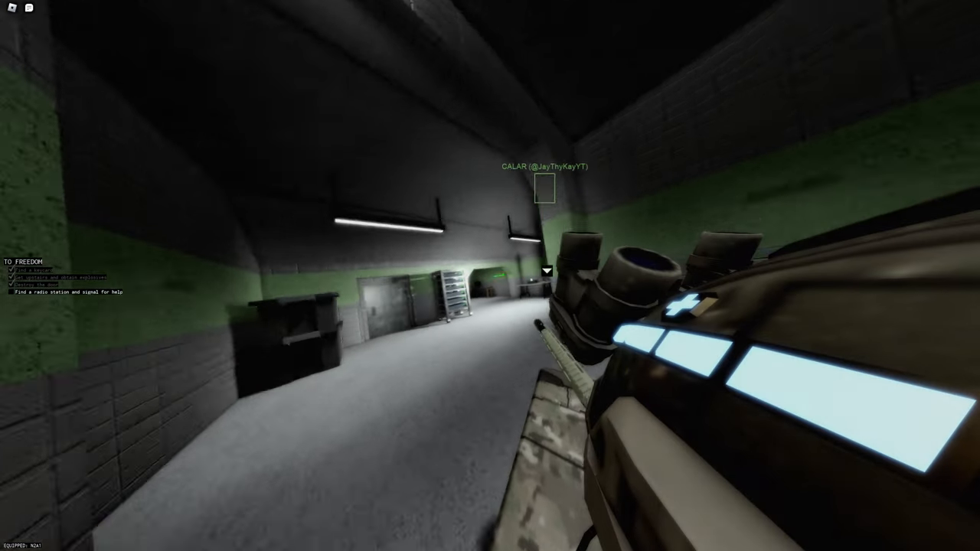
key(w)
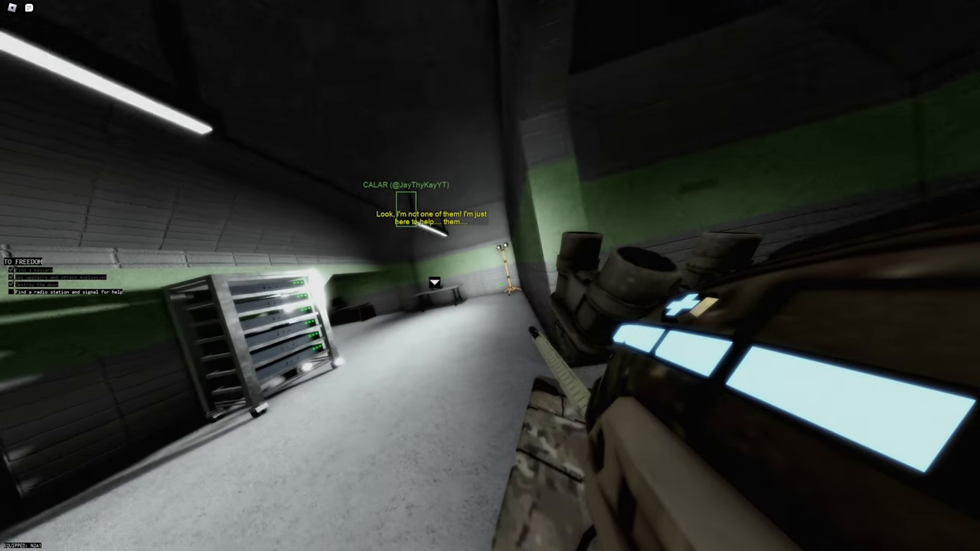
key(w)
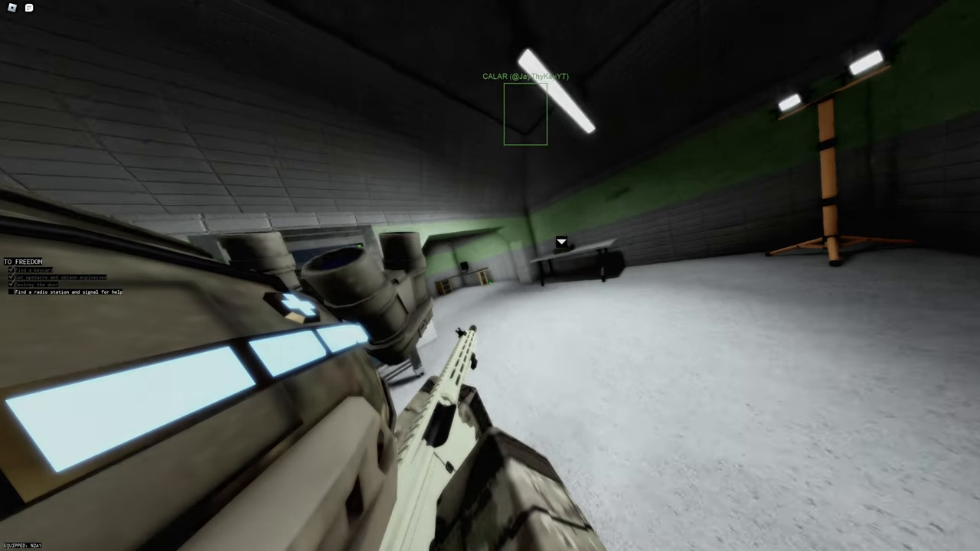
key(w)
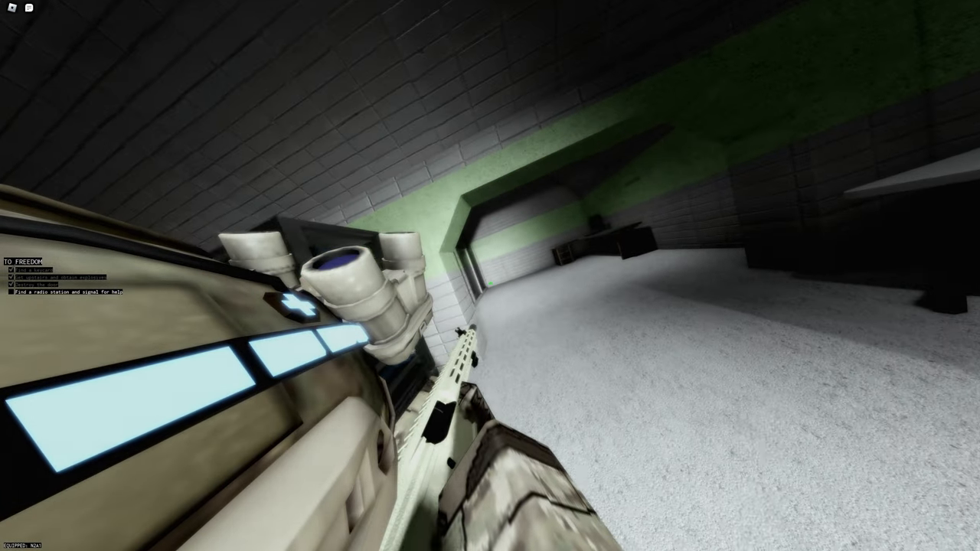
key(w)
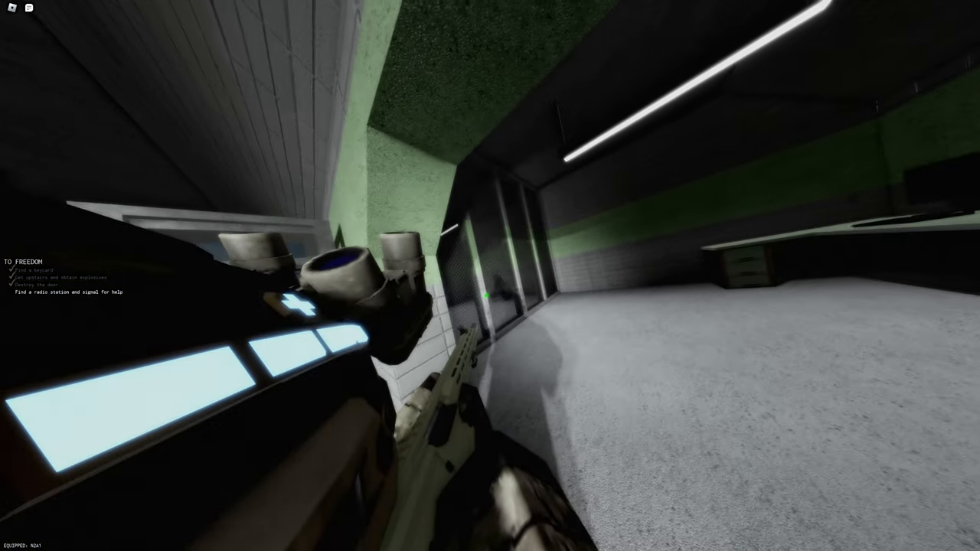
key(w)
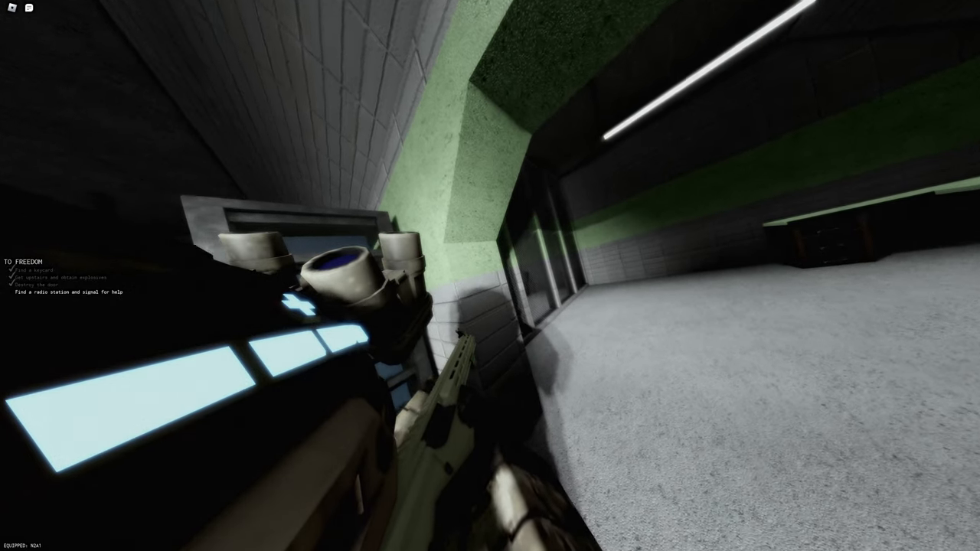
key(w)
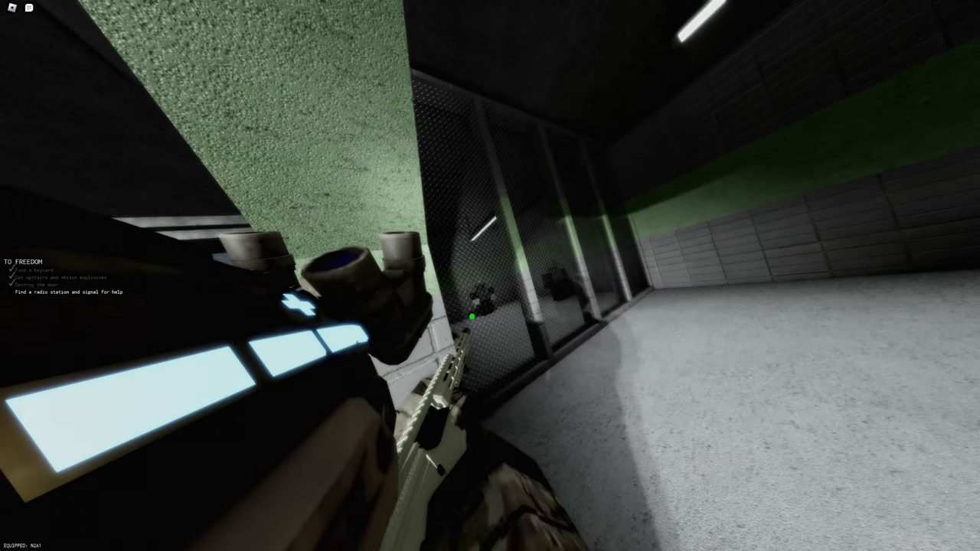
key(w)
key(w)
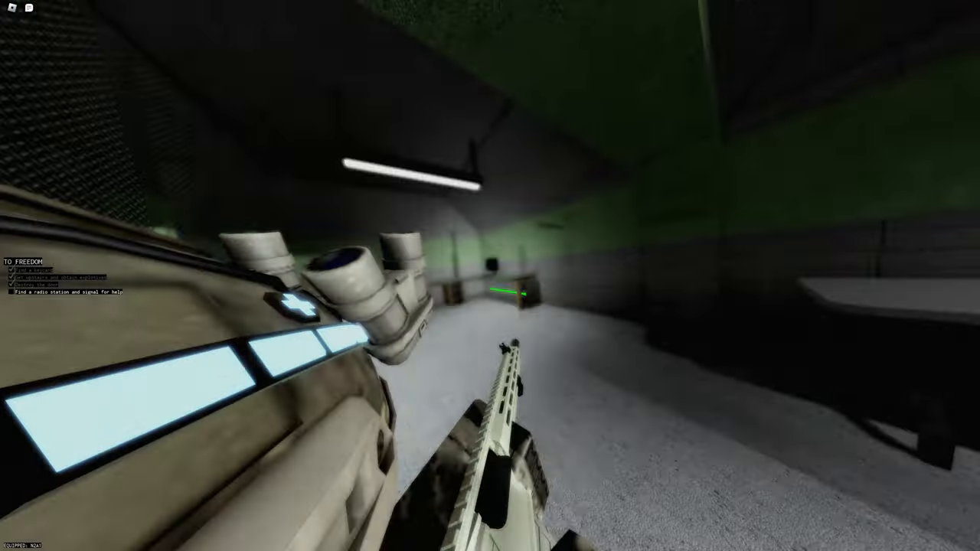
key(w)
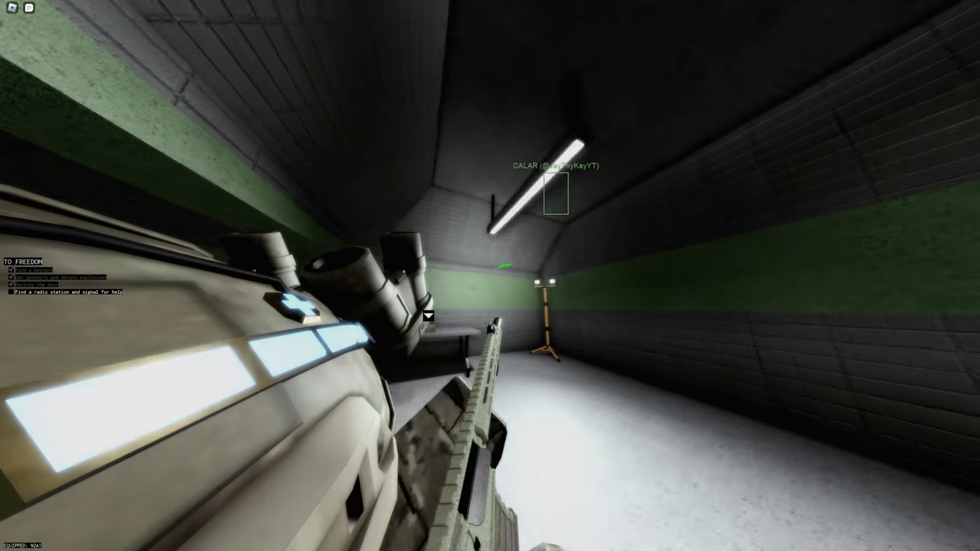
key(w)
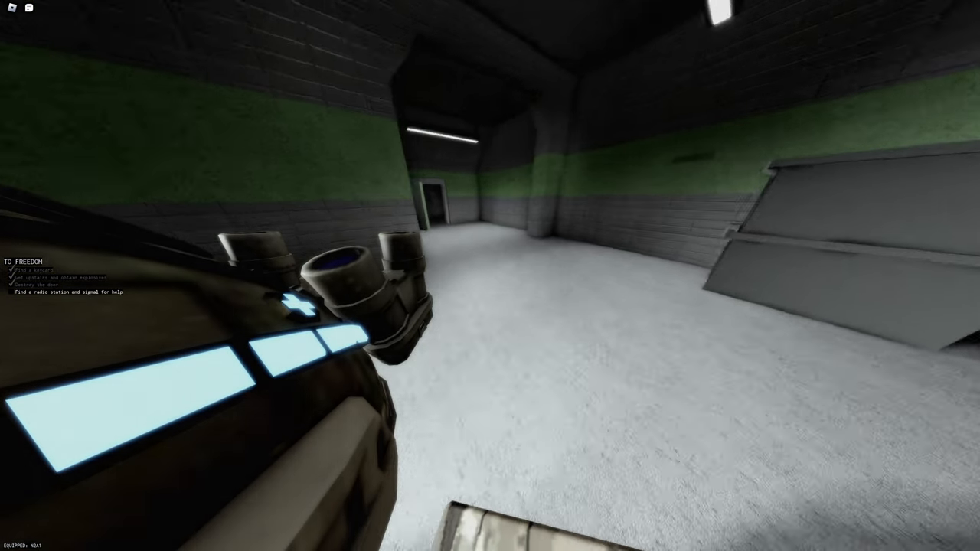
key(w)
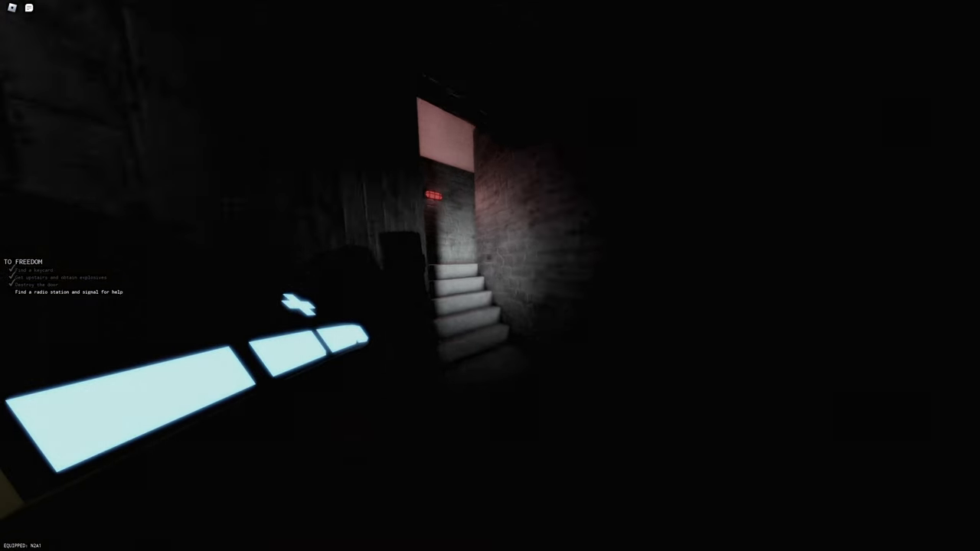
key(w)
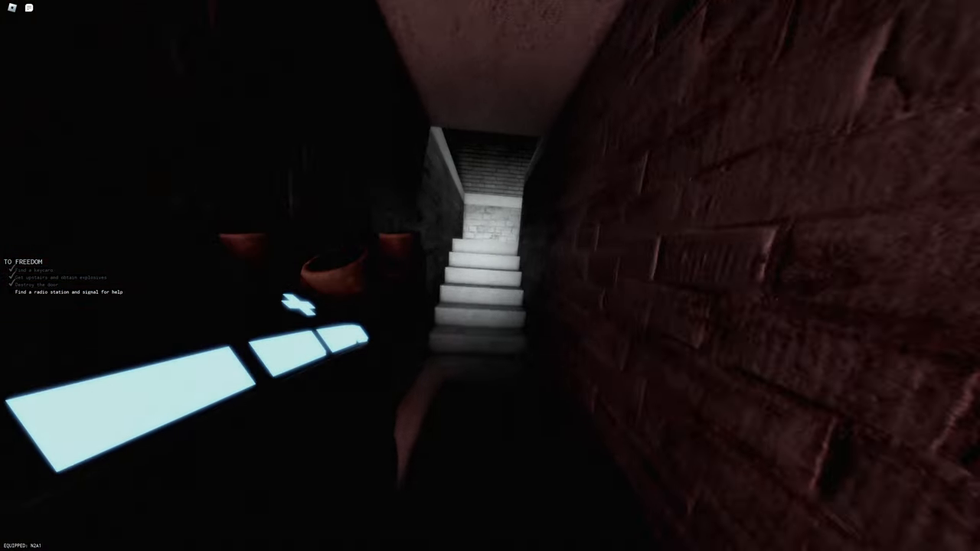
key(w)
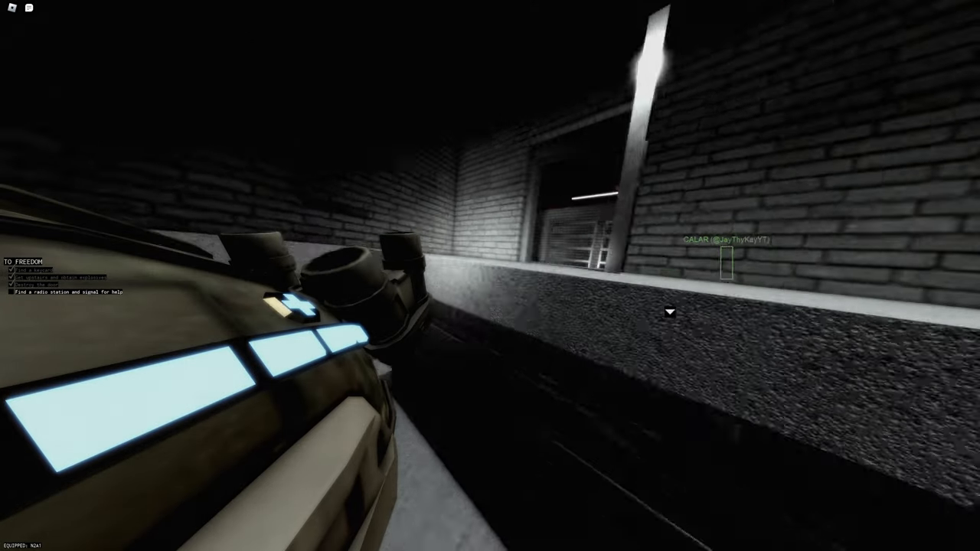
key(w)
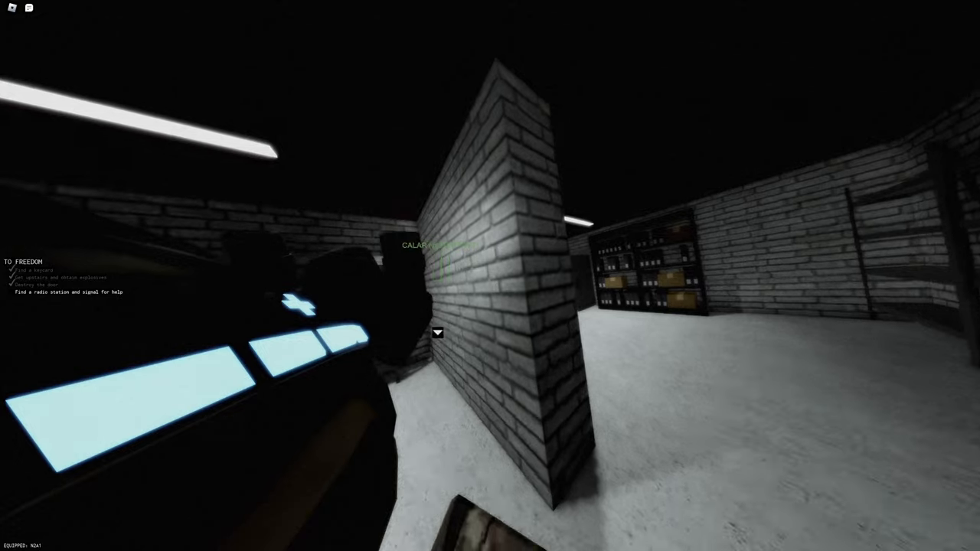
key(w)
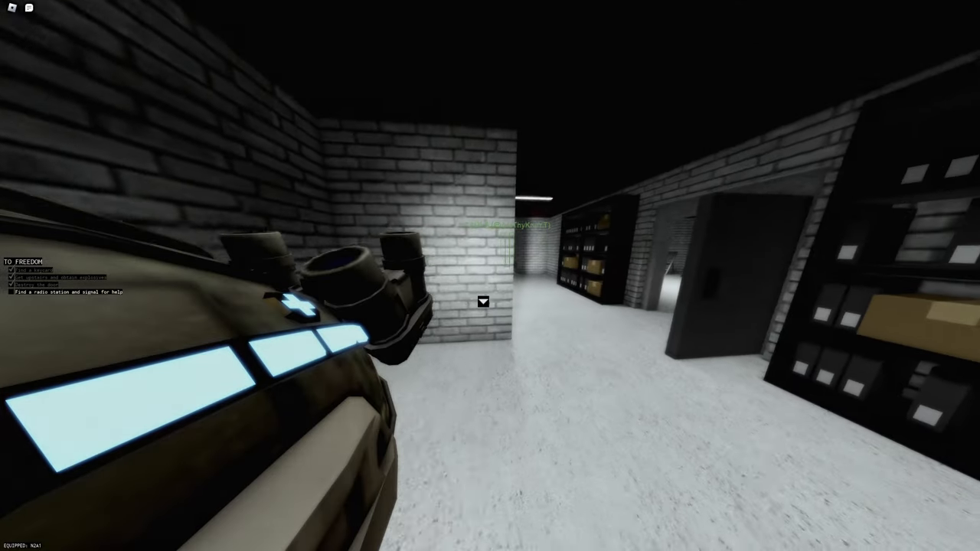
key(w)
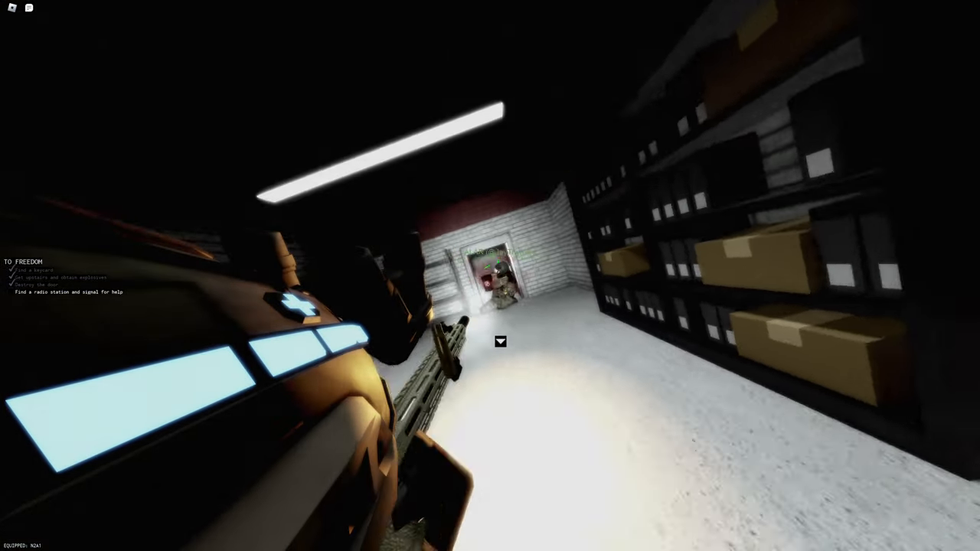
key(w)
key(w)
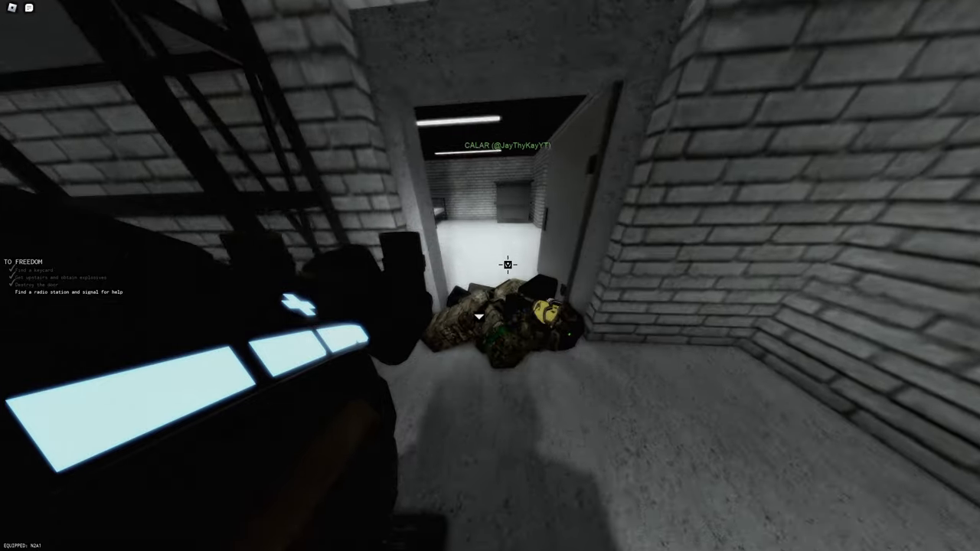
key(w)
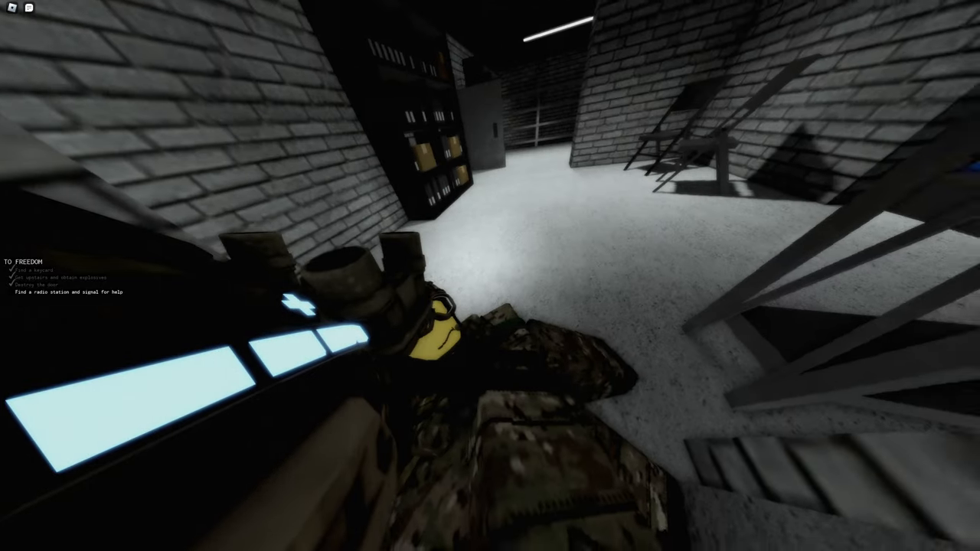
key(w)
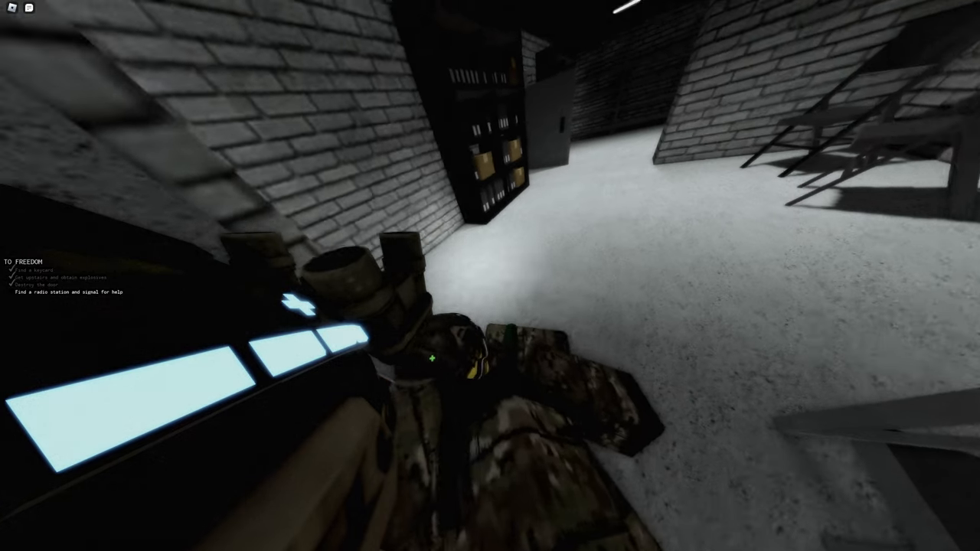
key(w)
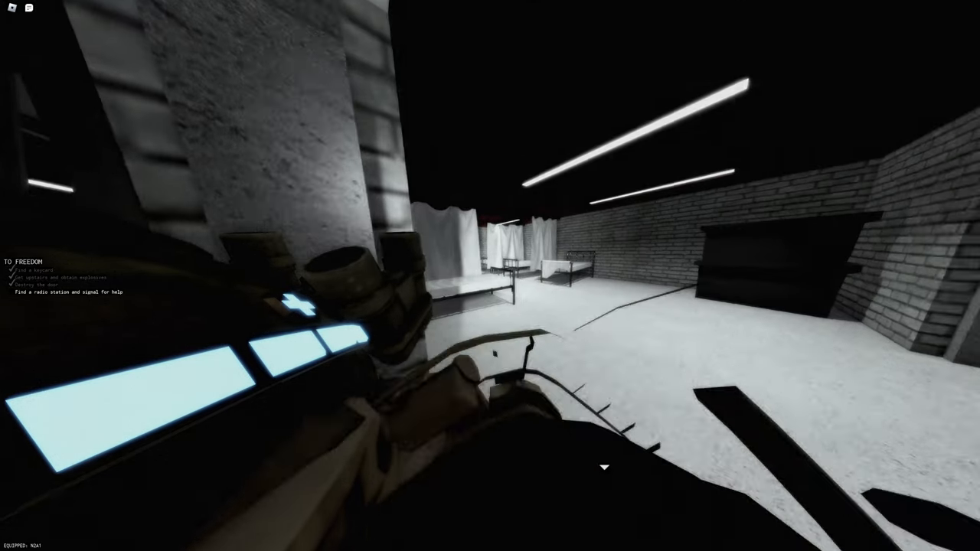
key(w)
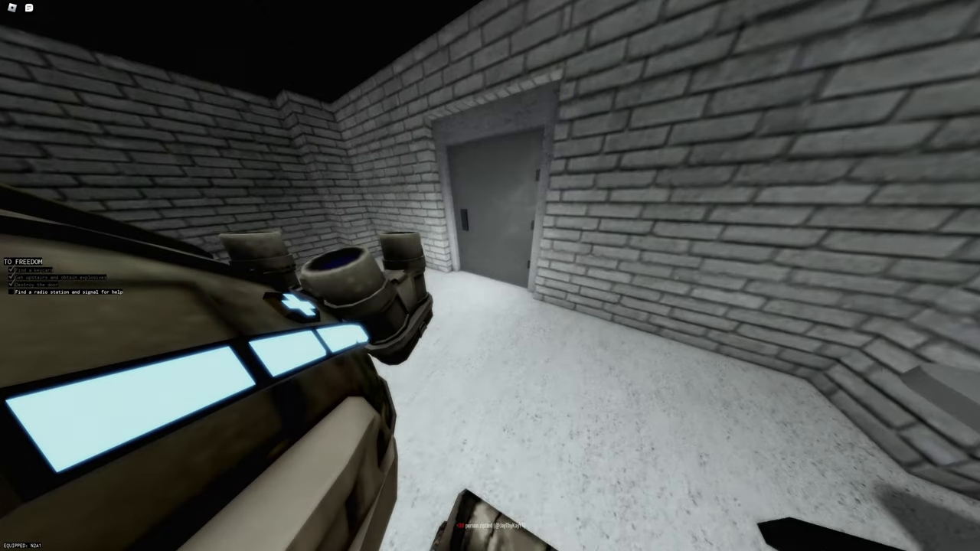
key(w)
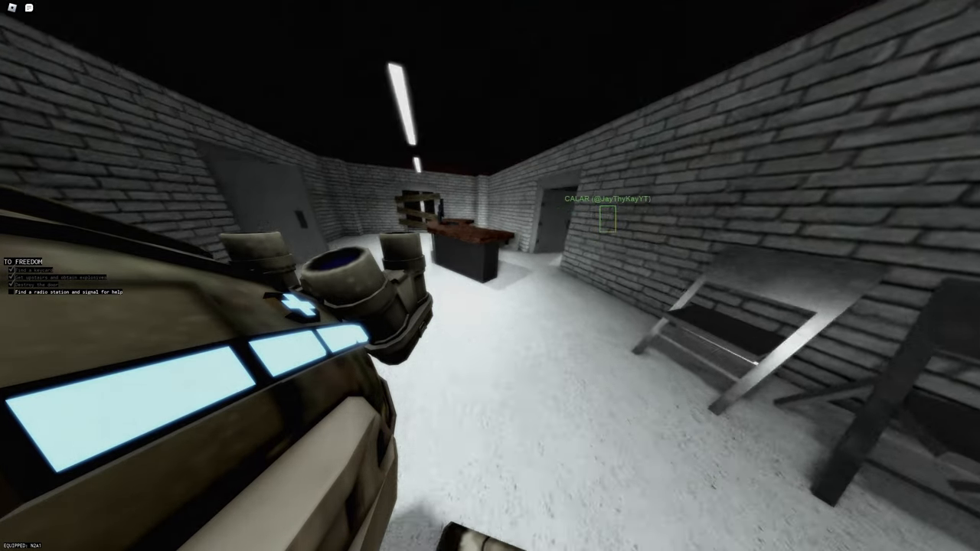
key(w)
key(w)
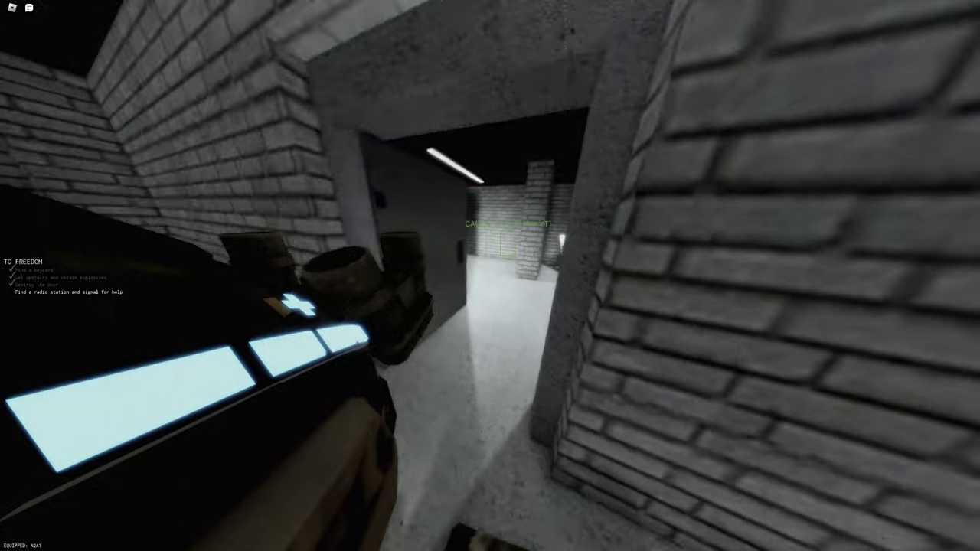
key(w)
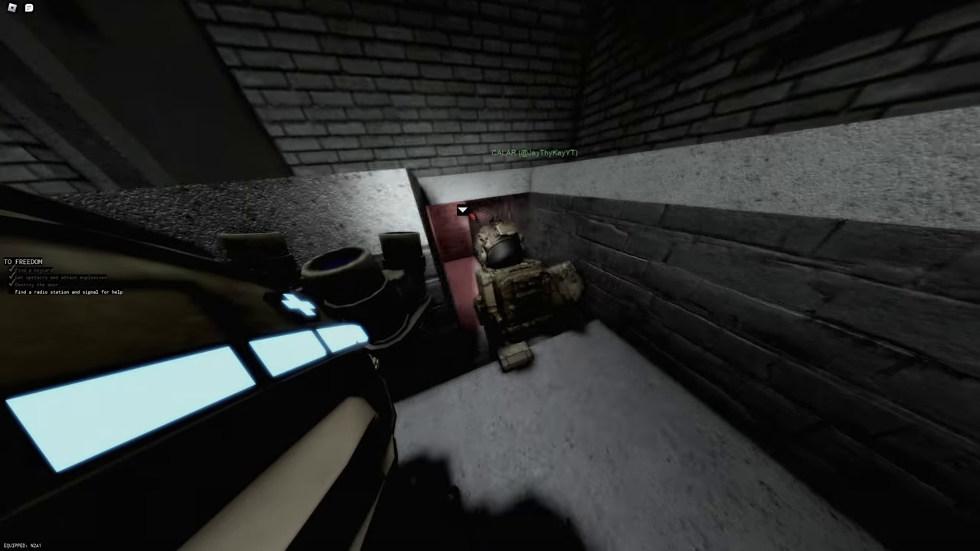
key(w)
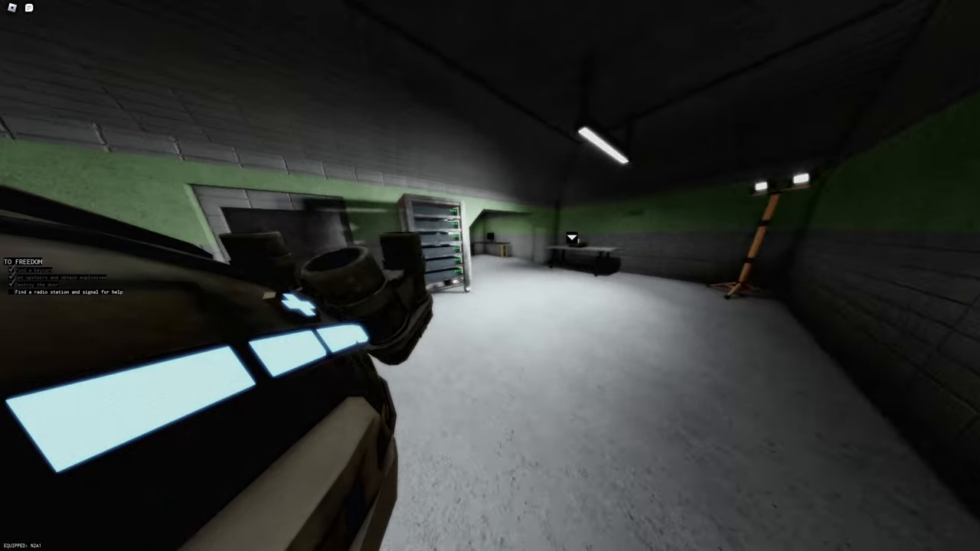
key(w)
key(w)
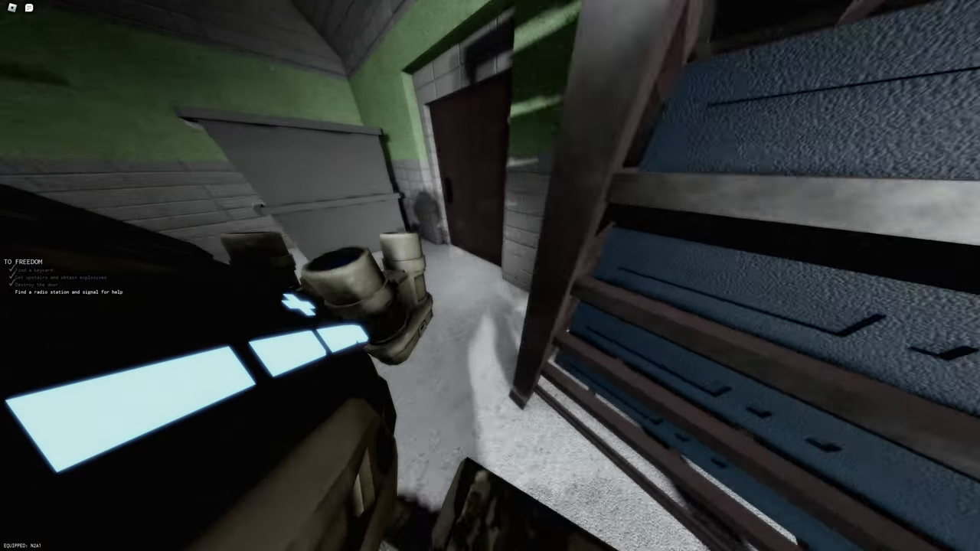
key(w)
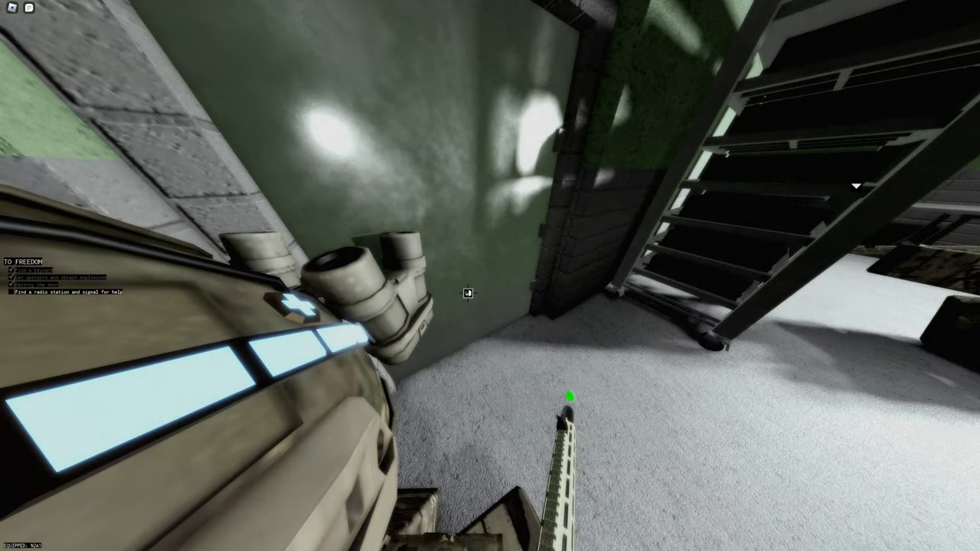
key(w)
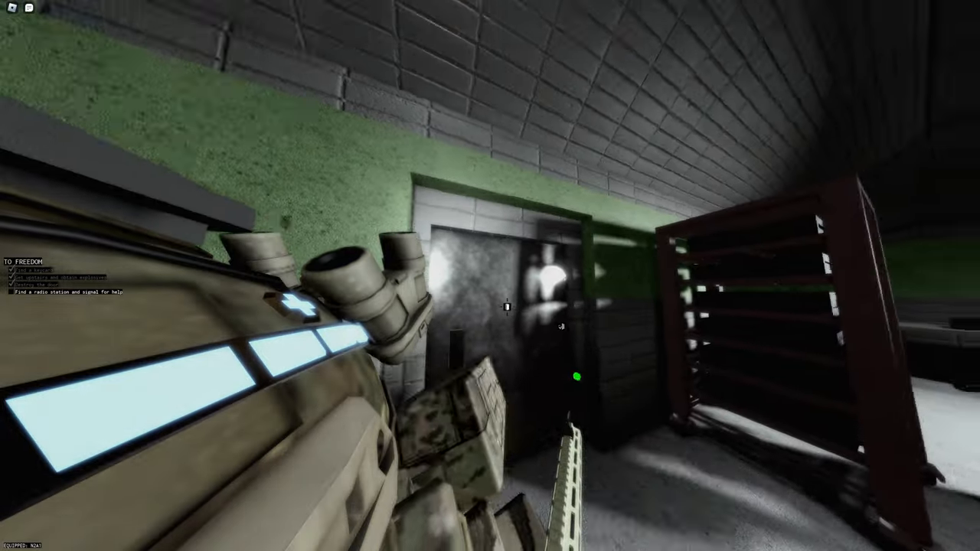
key(w)
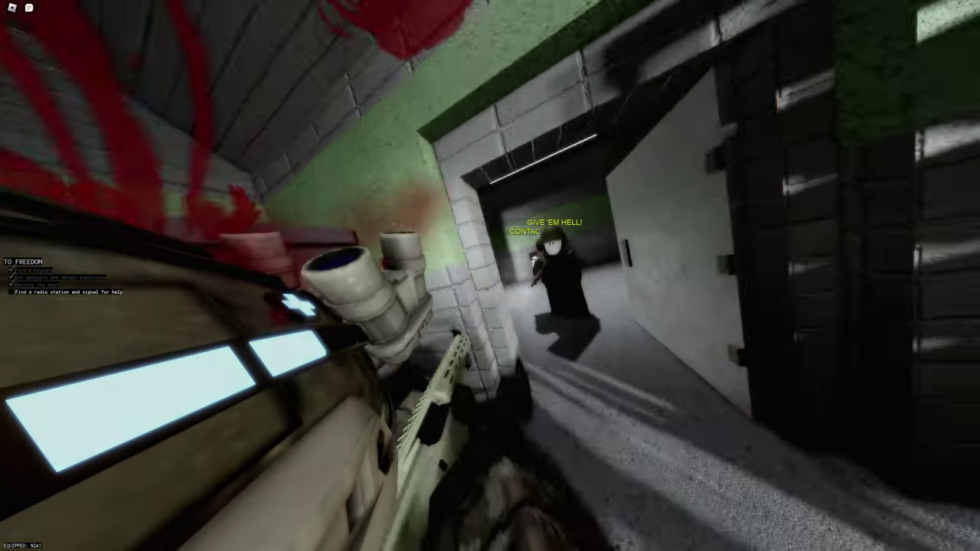
click(501, 293)
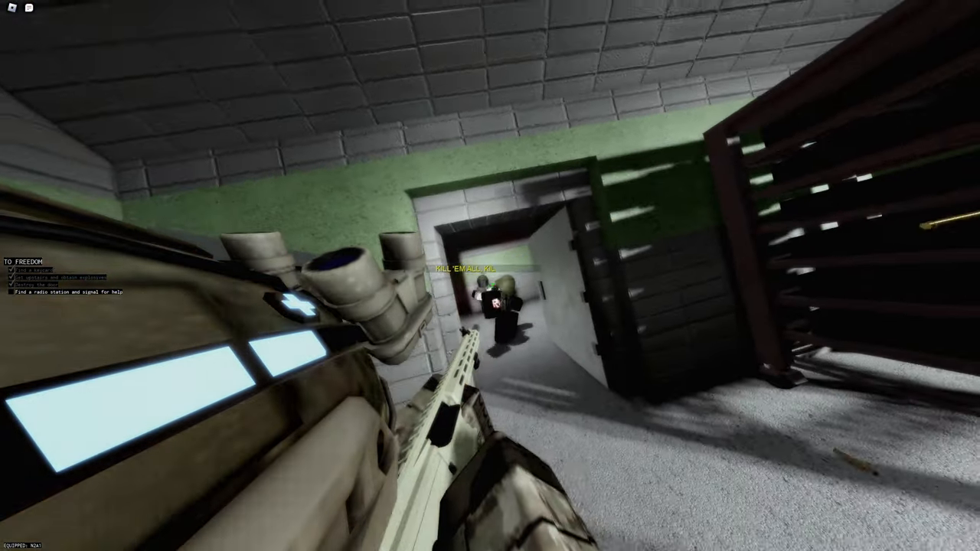
click(490, 276)
key(w)
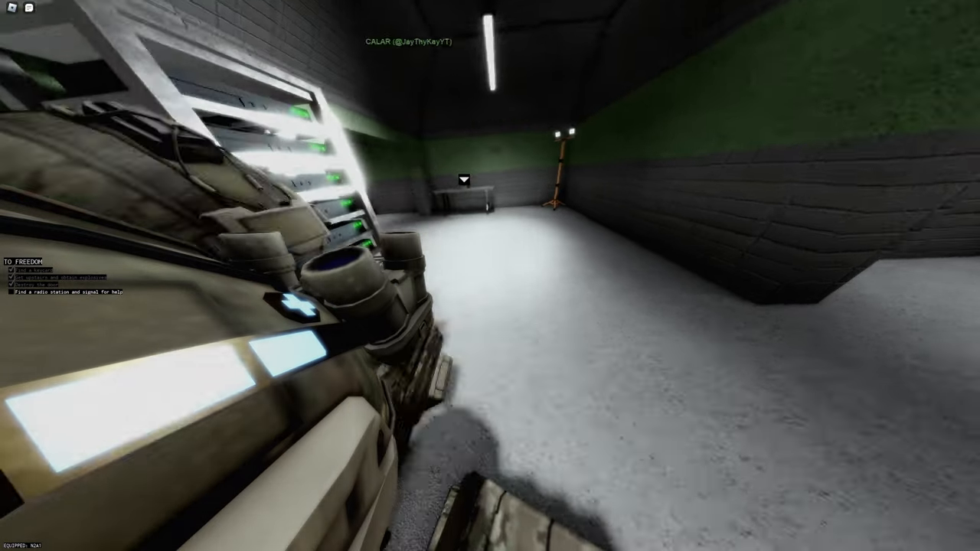
key(w)
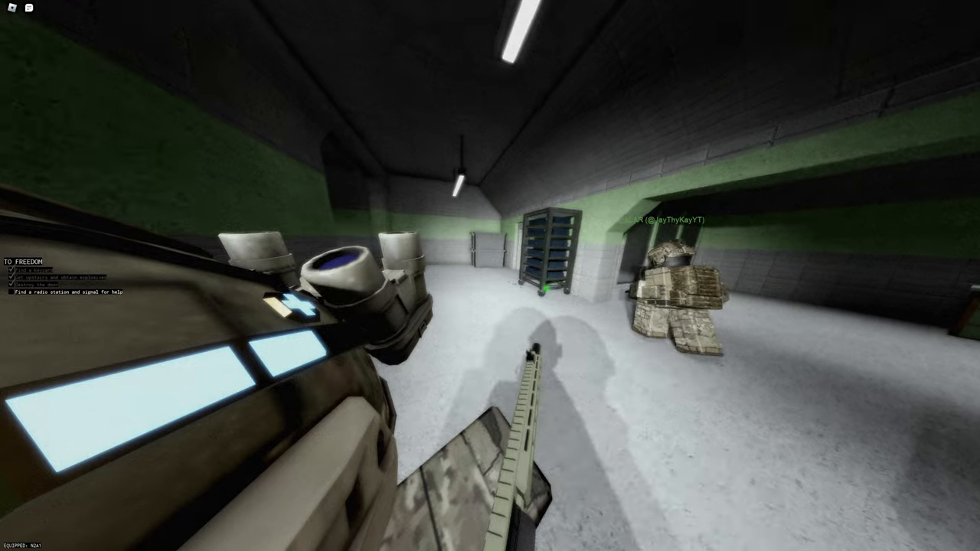
key(w)
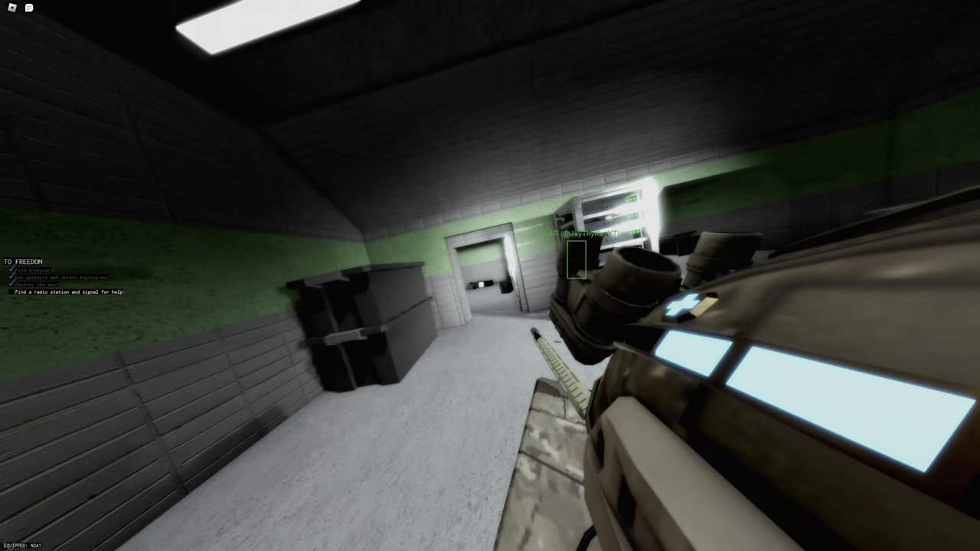
key(w)
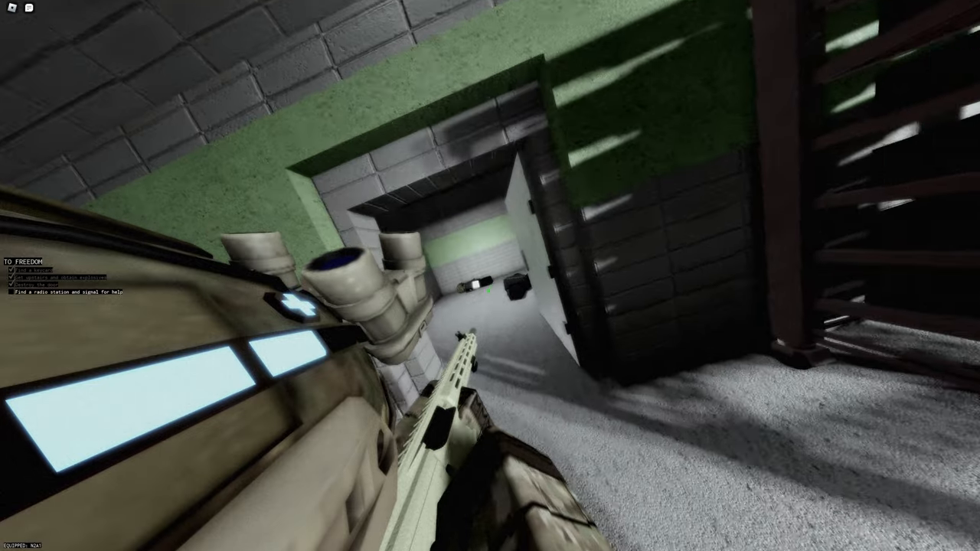
key(w)
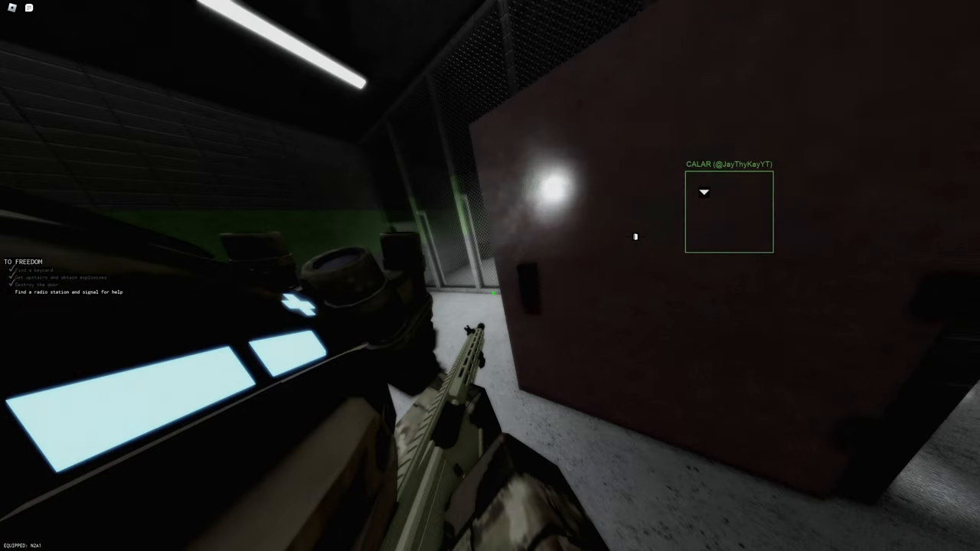
key(w)
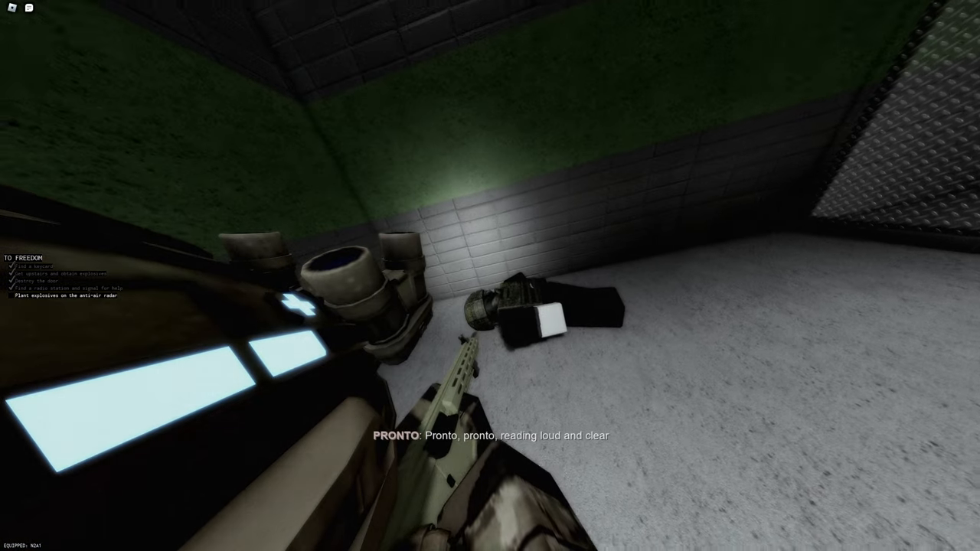
key(w)
key(w)
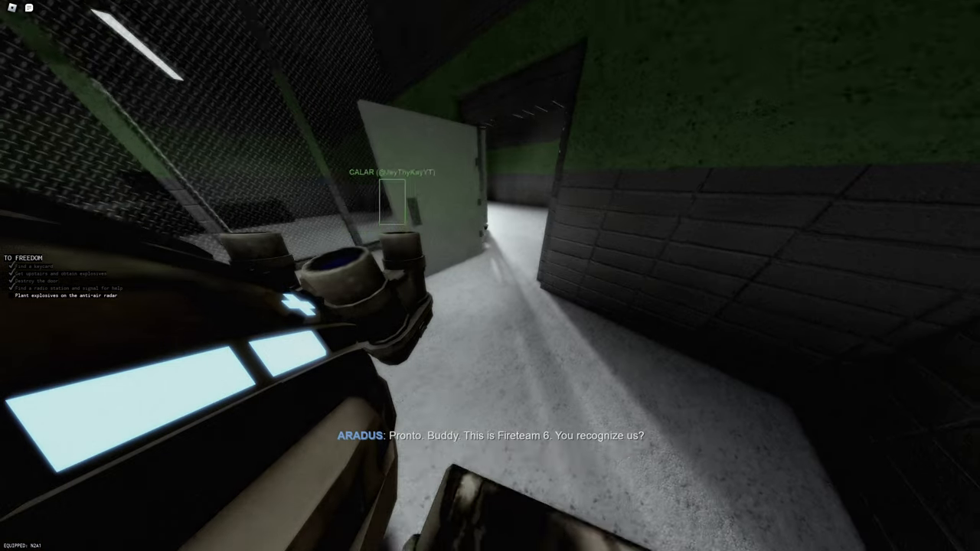
key(w)
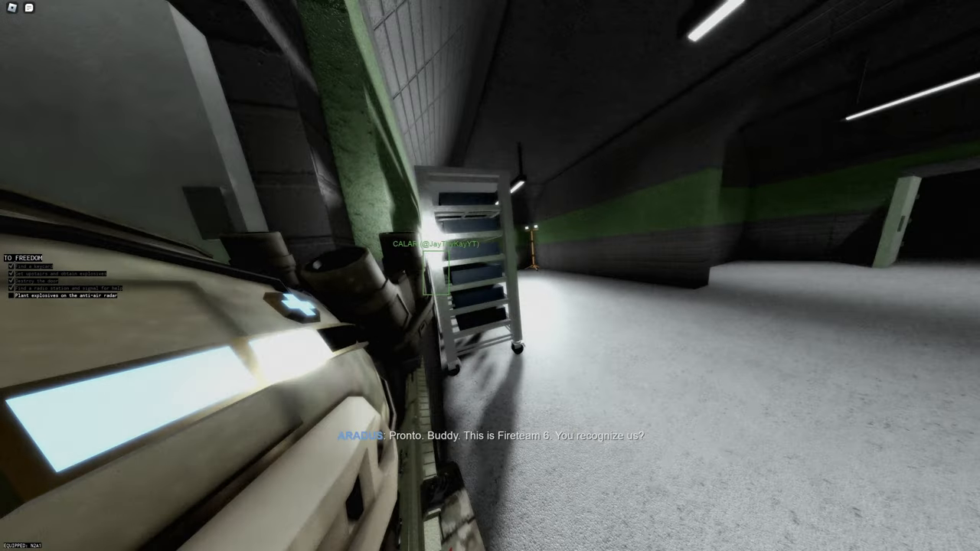
key(w)
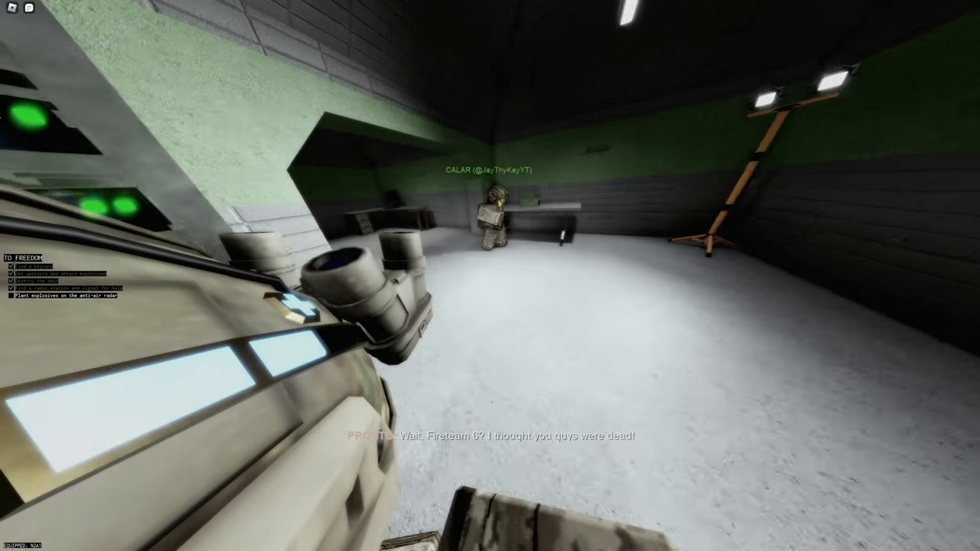
key(w)
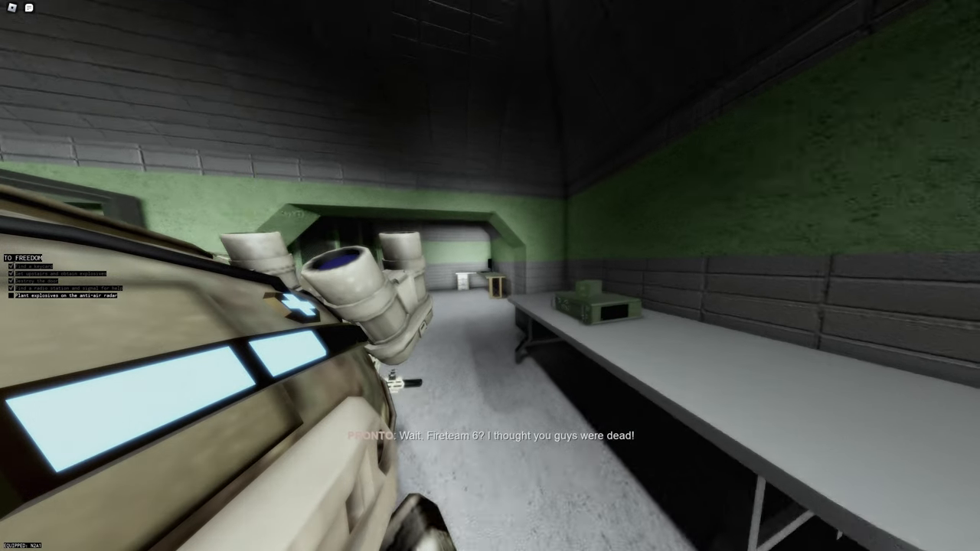
key(s)
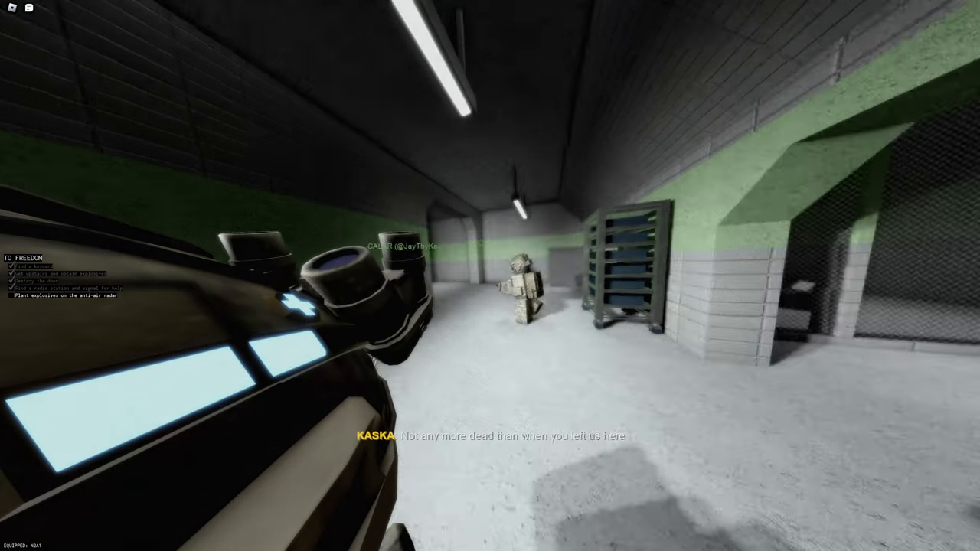
key(w)
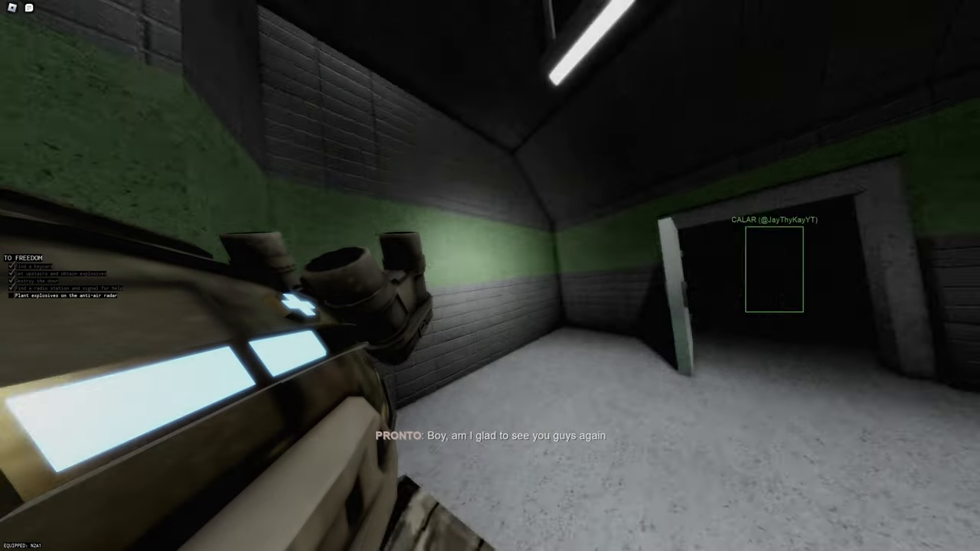
key(w)
key(w)
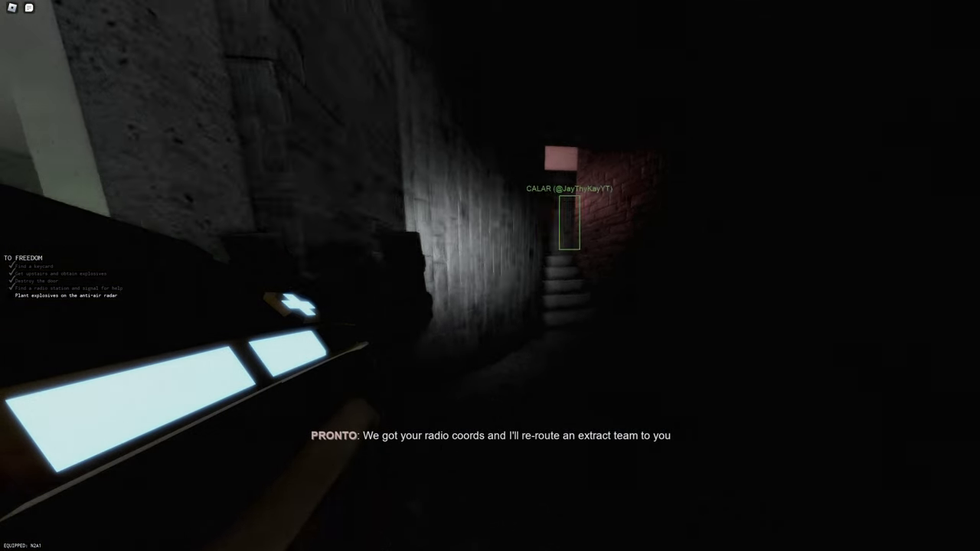
key(w)
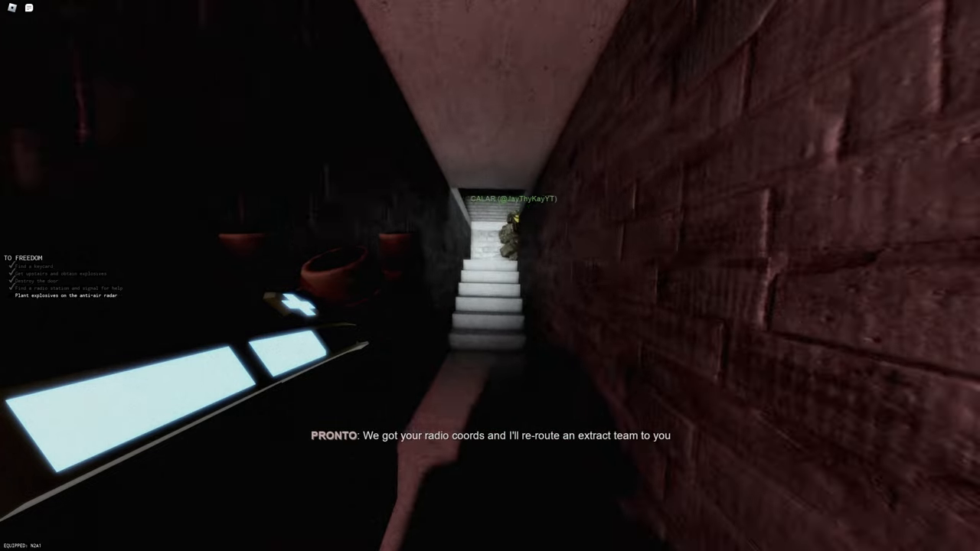
key(w)
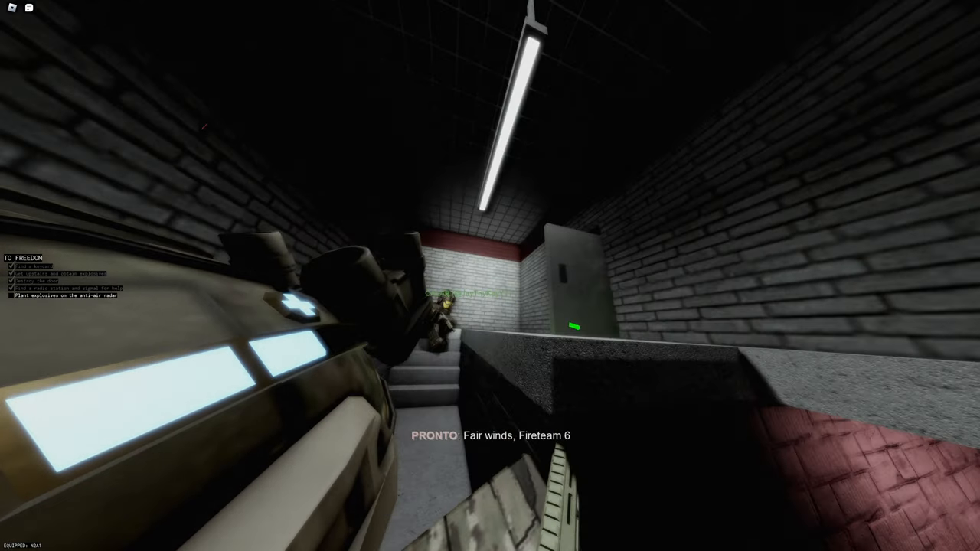
key(w)
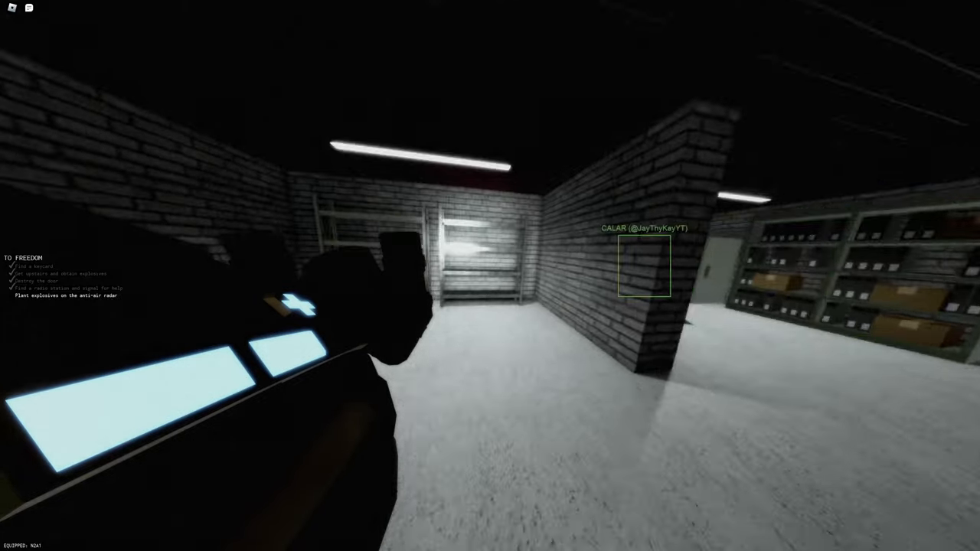
key(w)
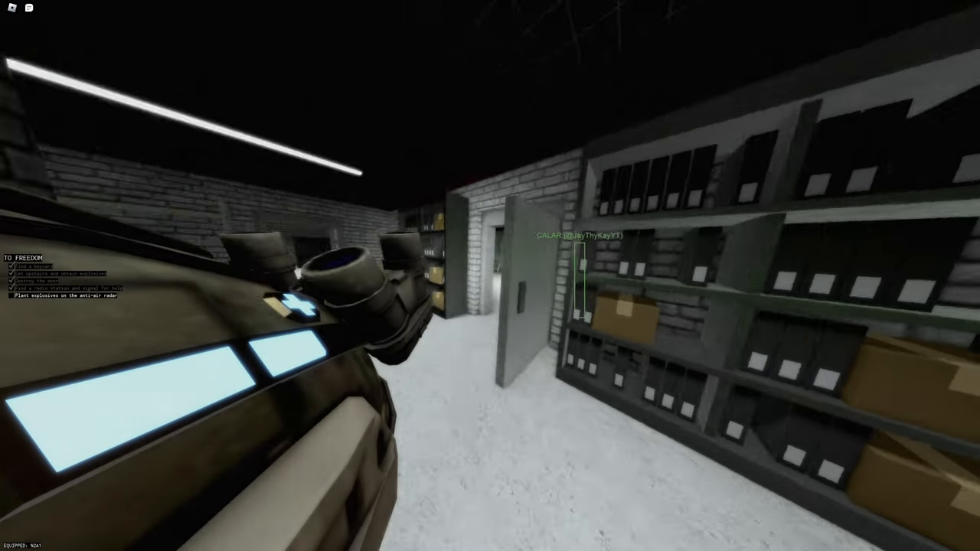
key(w)
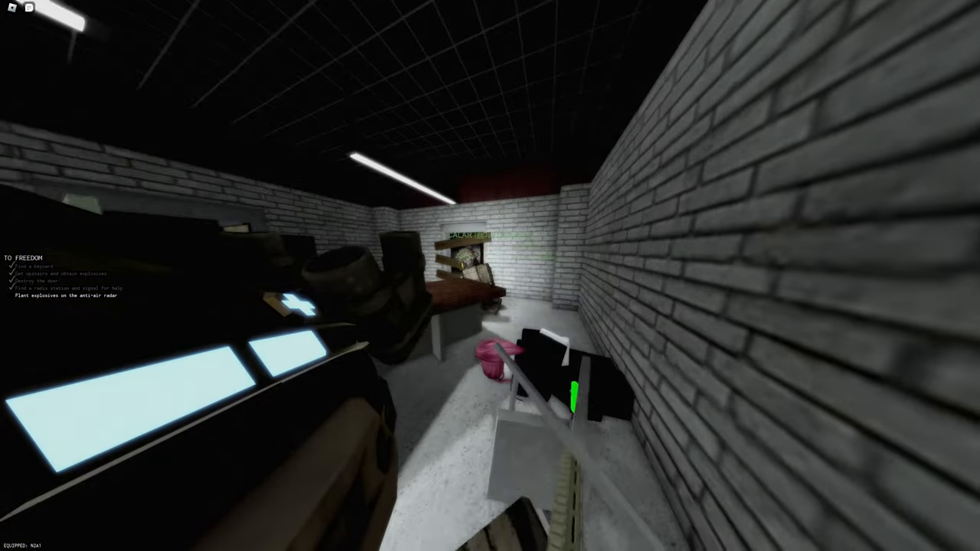
key(w)
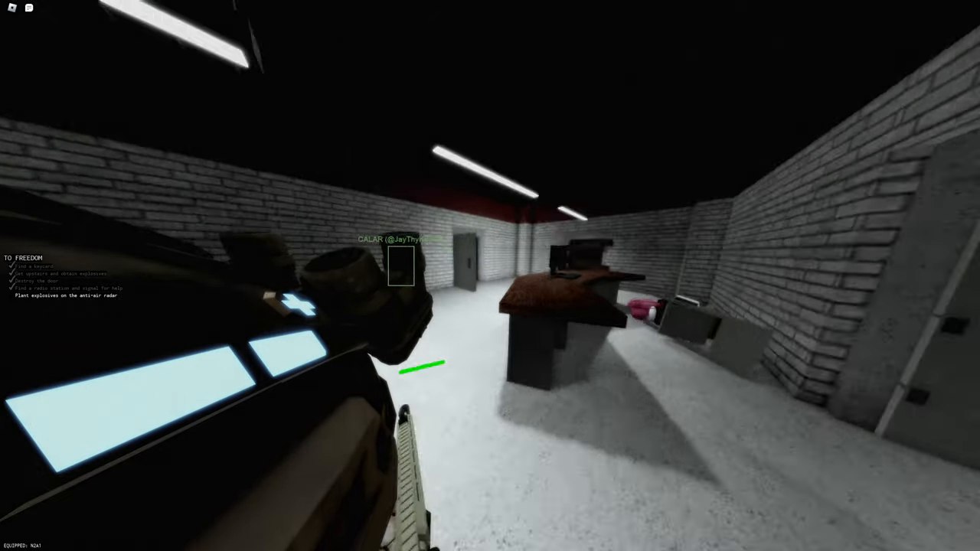
key(w)
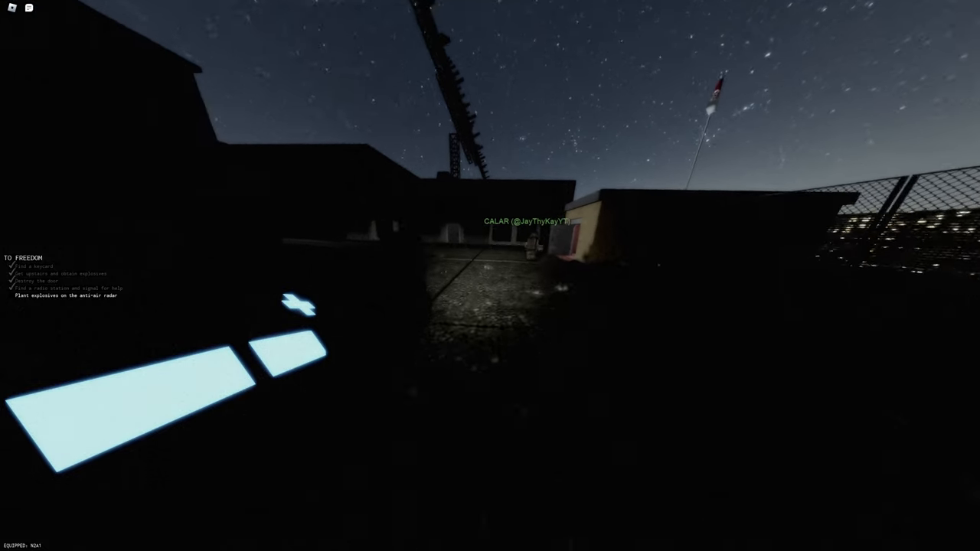
key(w)
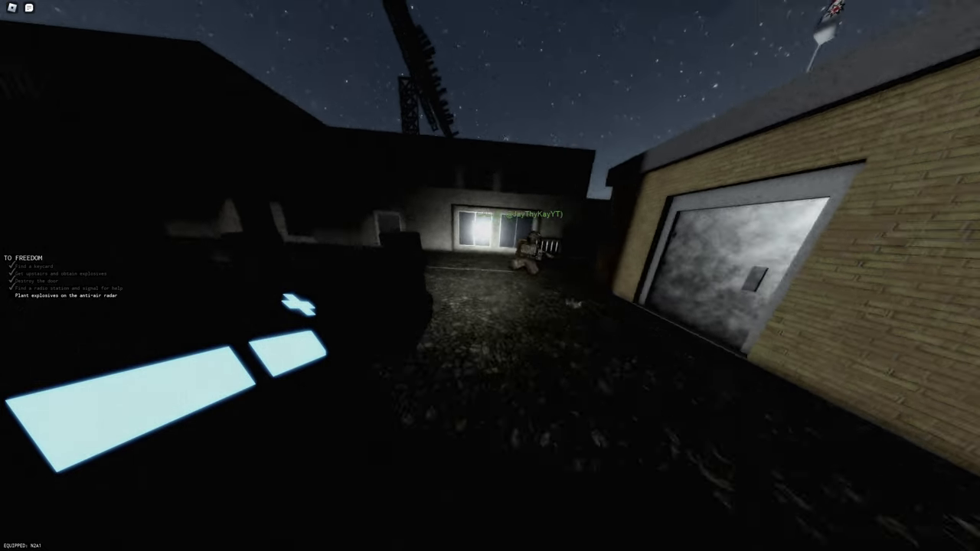
key(w)
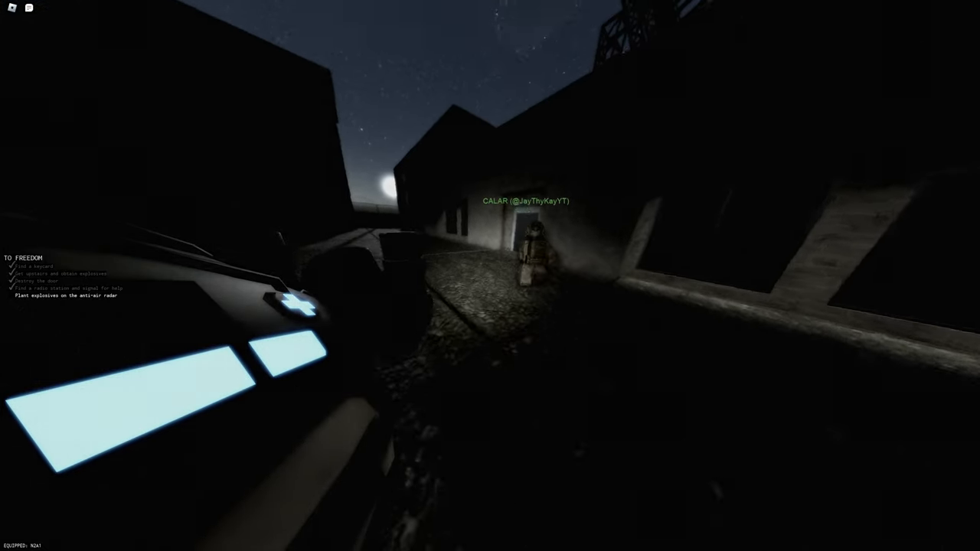
key(w)
key(w)
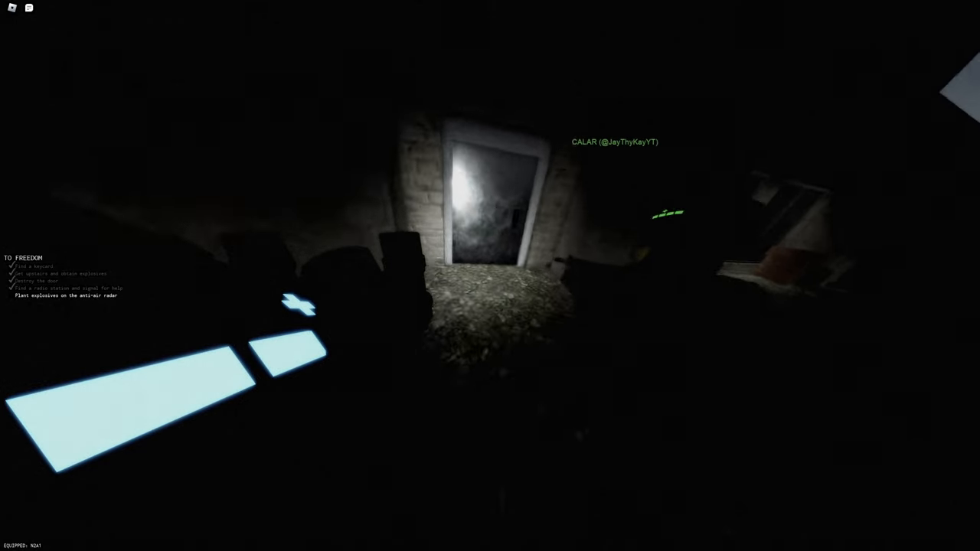
key(w)
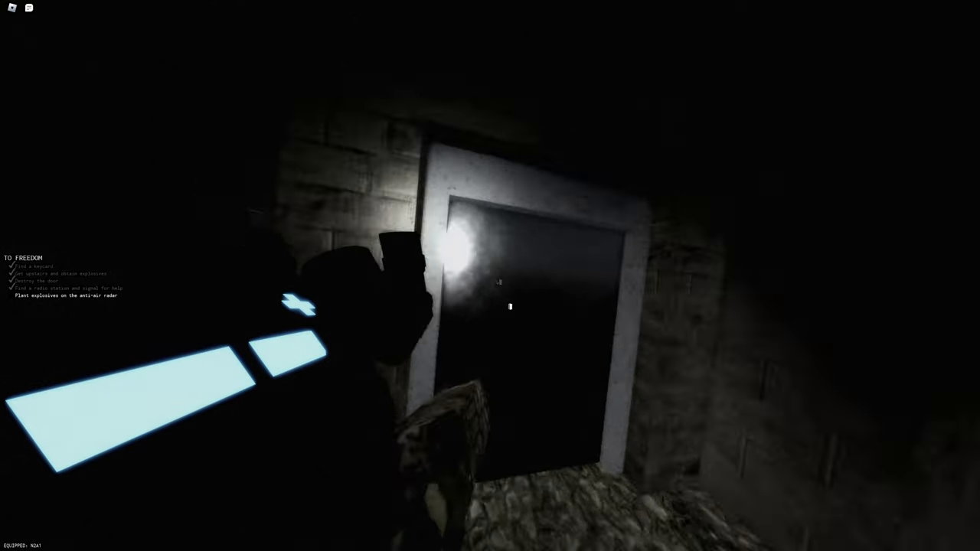
key(w)
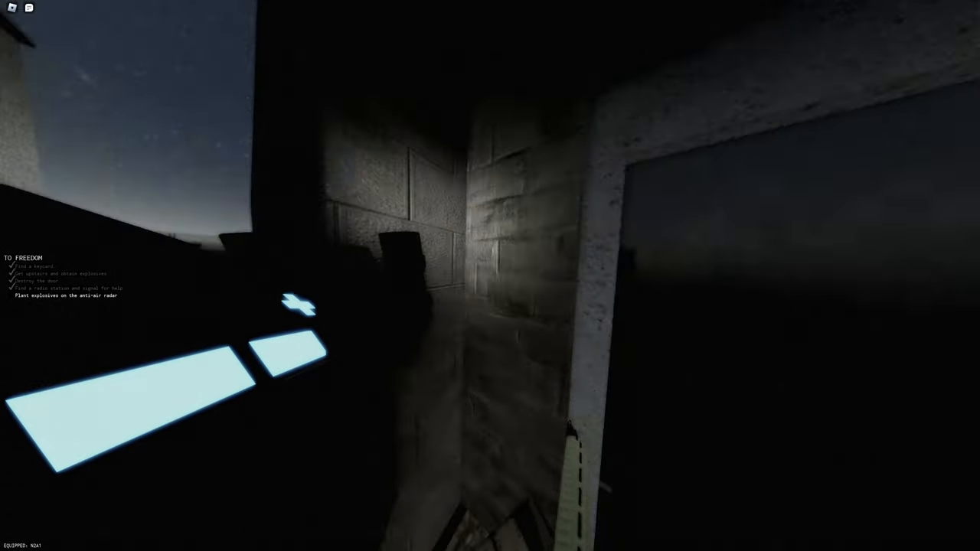
key(w)
key(w)
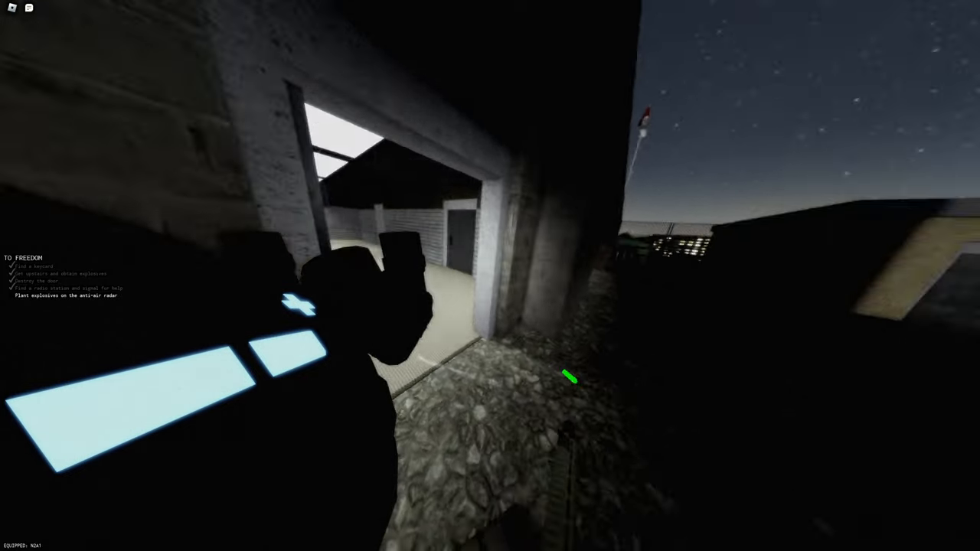
key(w)
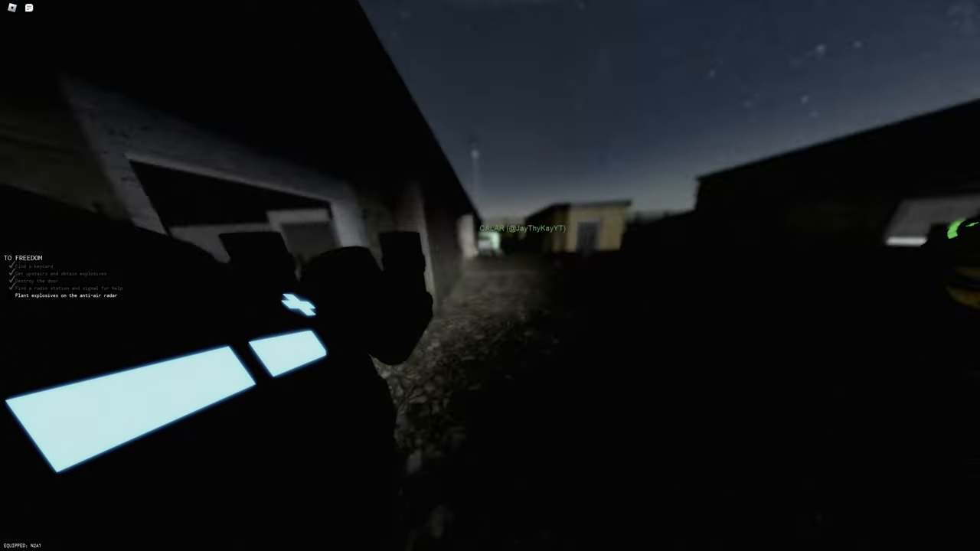
key(w)
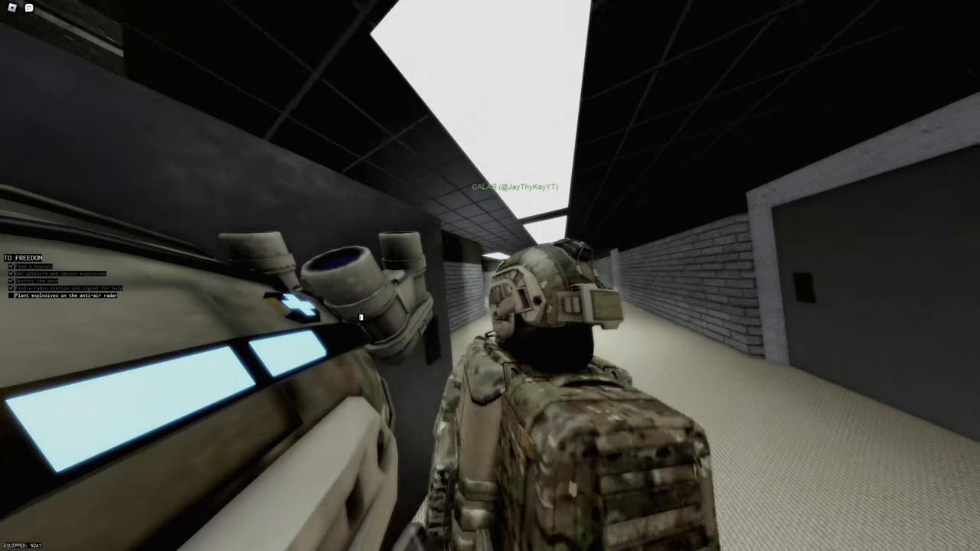
key(w)
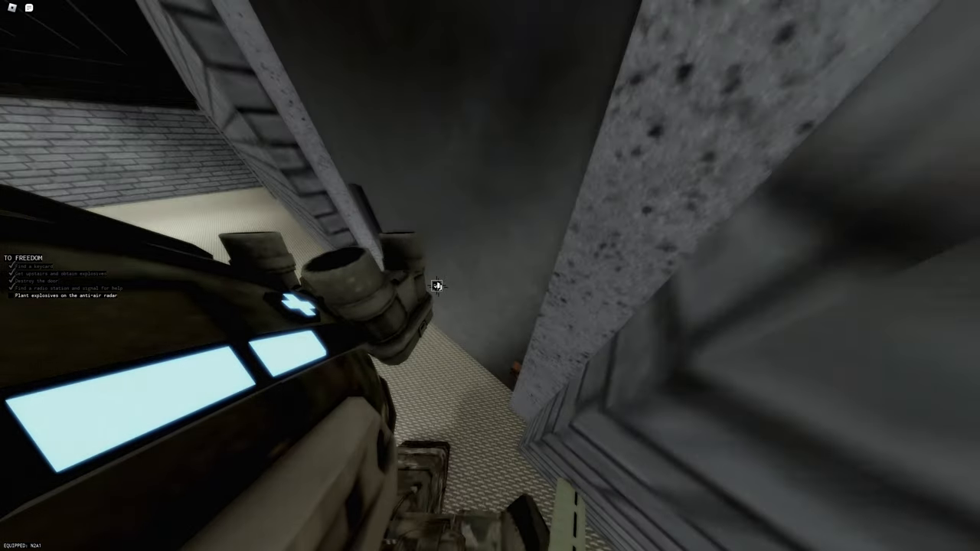
key(w)
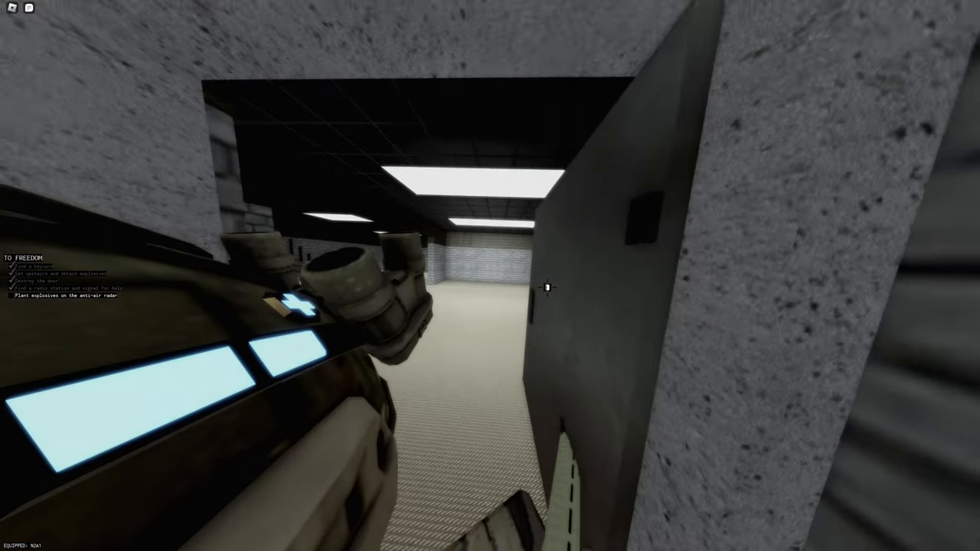
key(w)
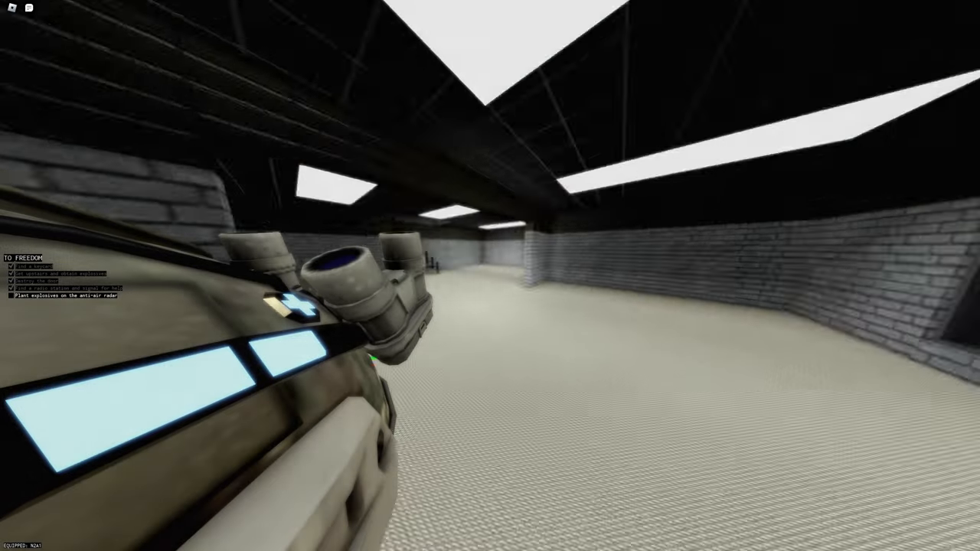
key(w)
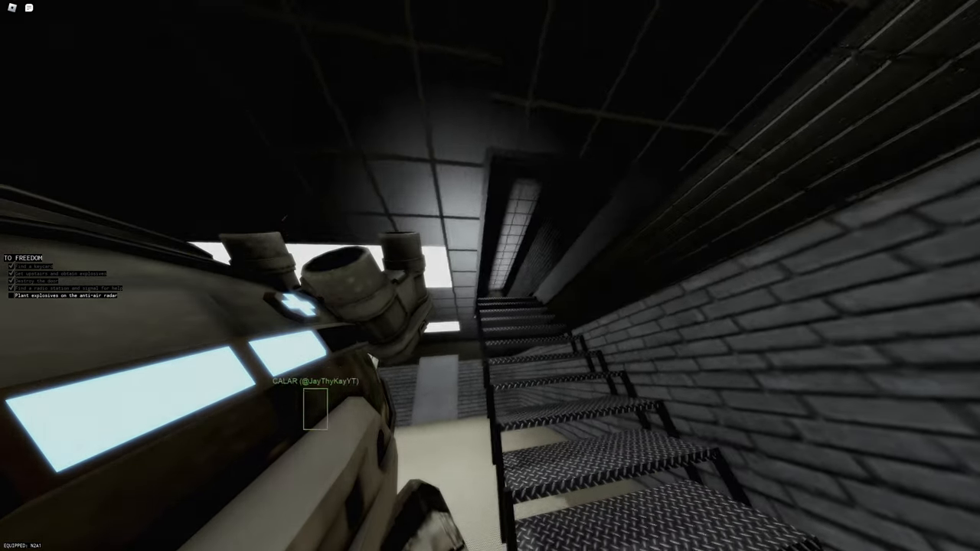
key(w)
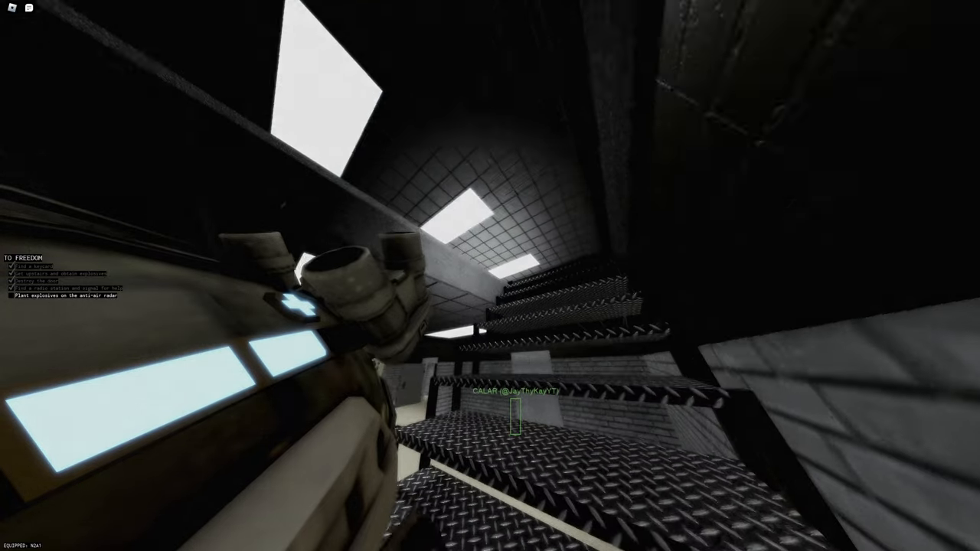
key(w)
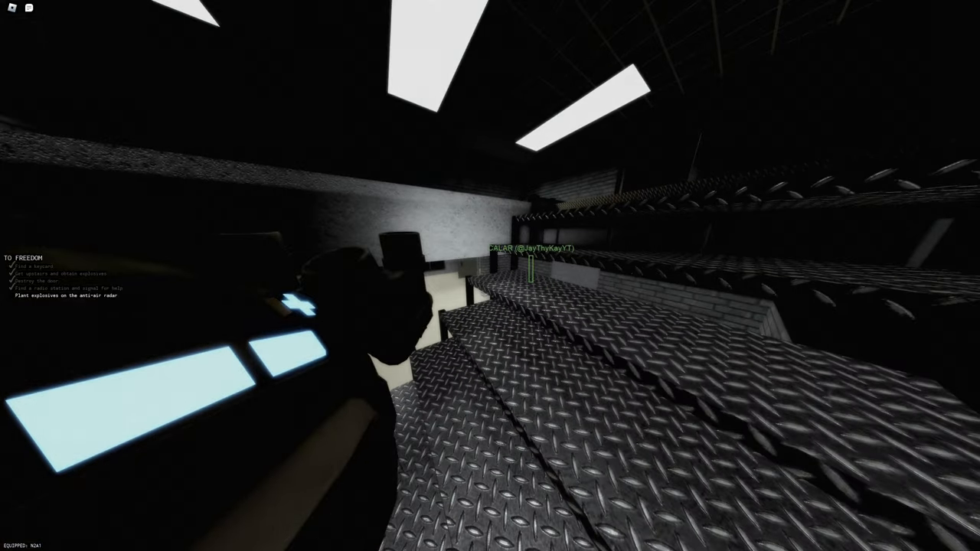
key(w)
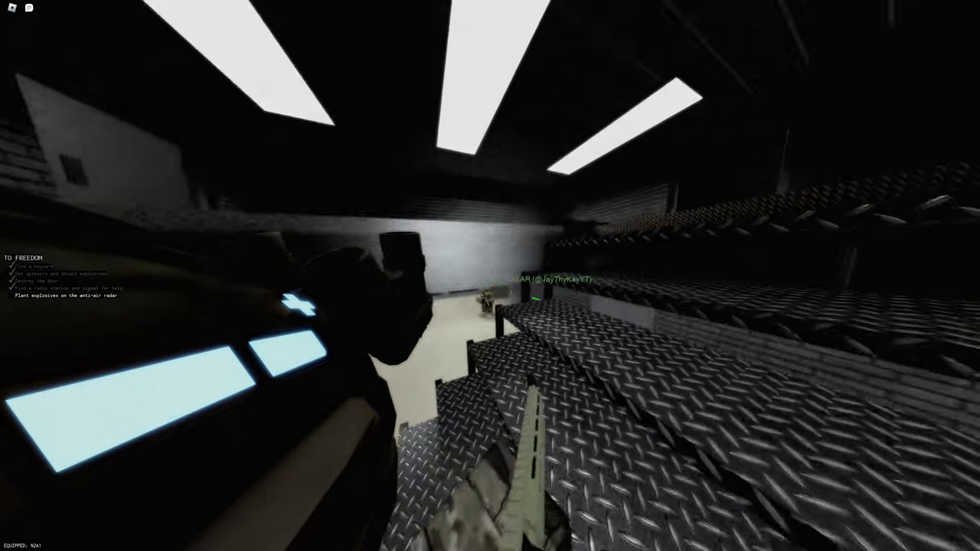
key(w)
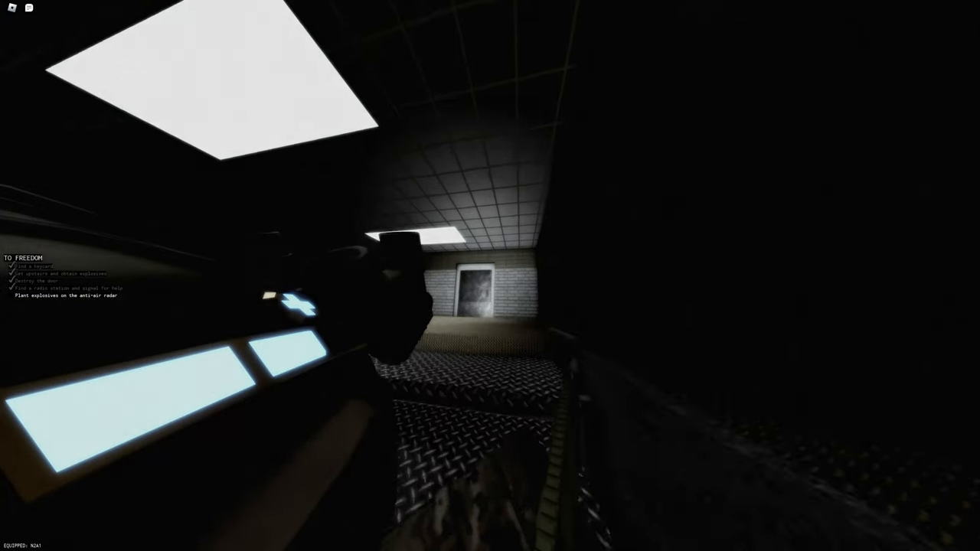
key(w)
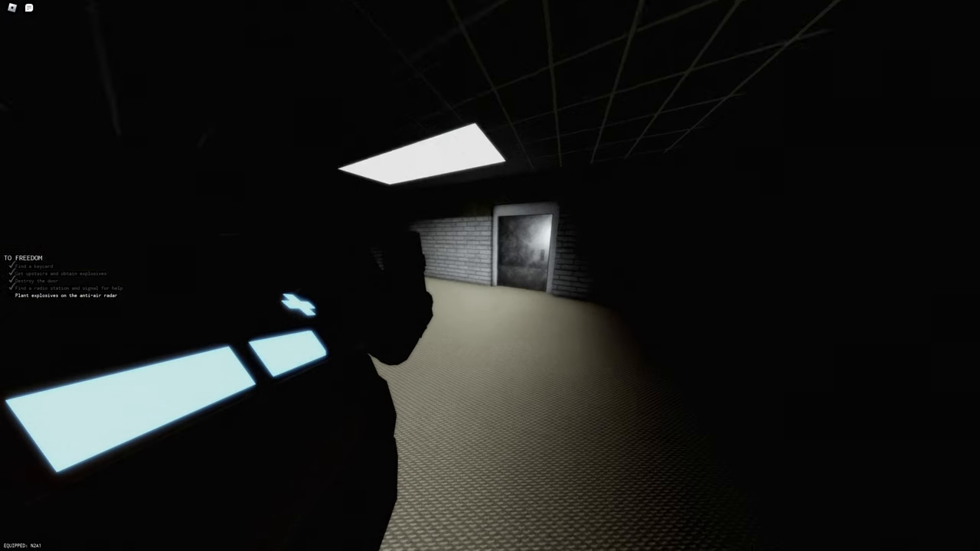
key(w)
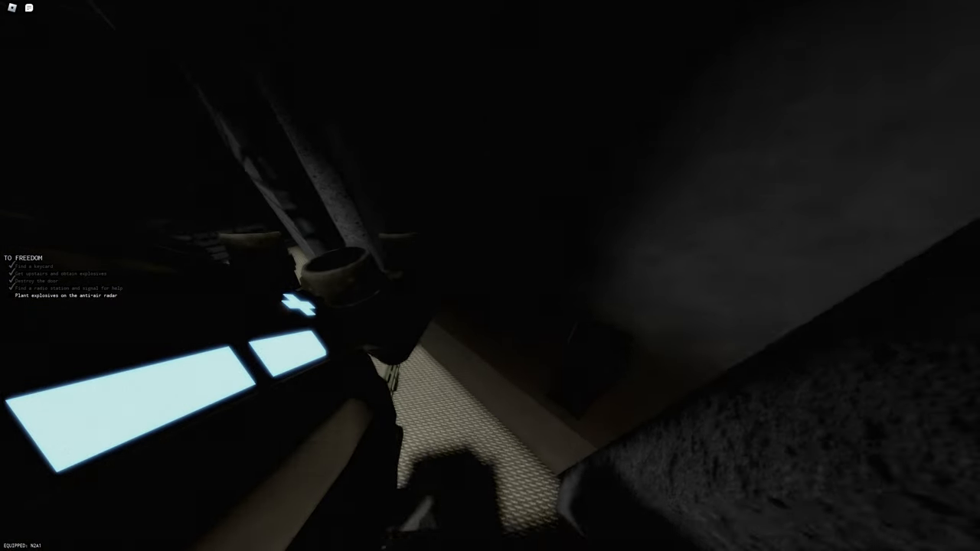
key(w)
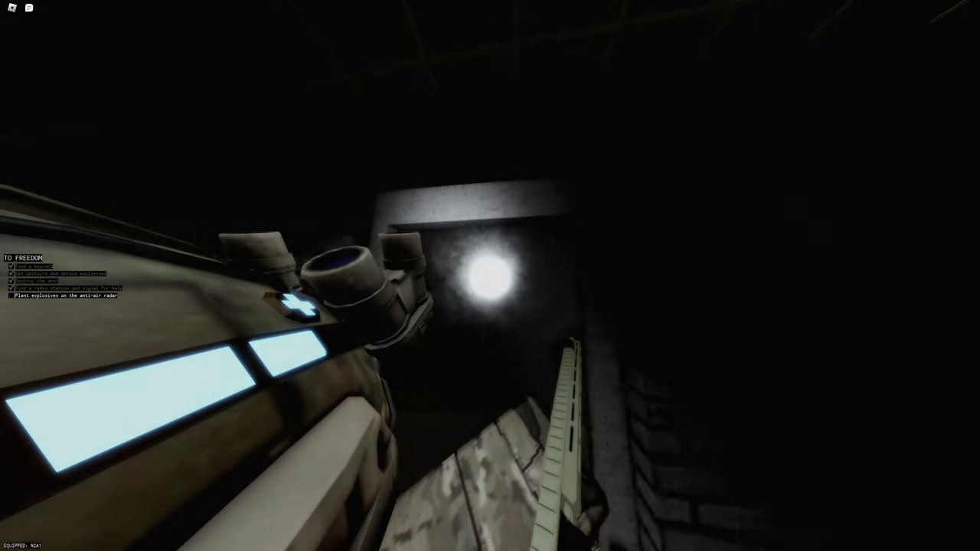
key(w)
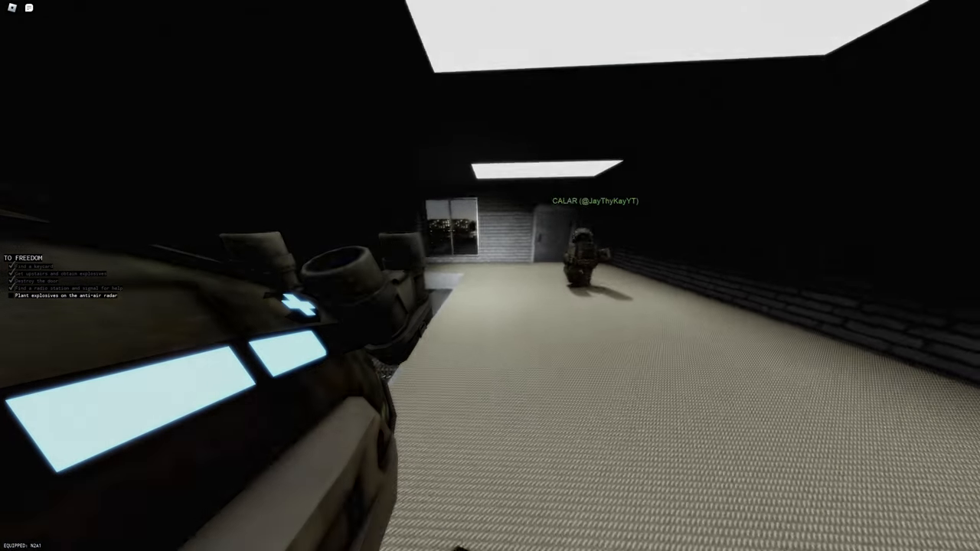
key(w)
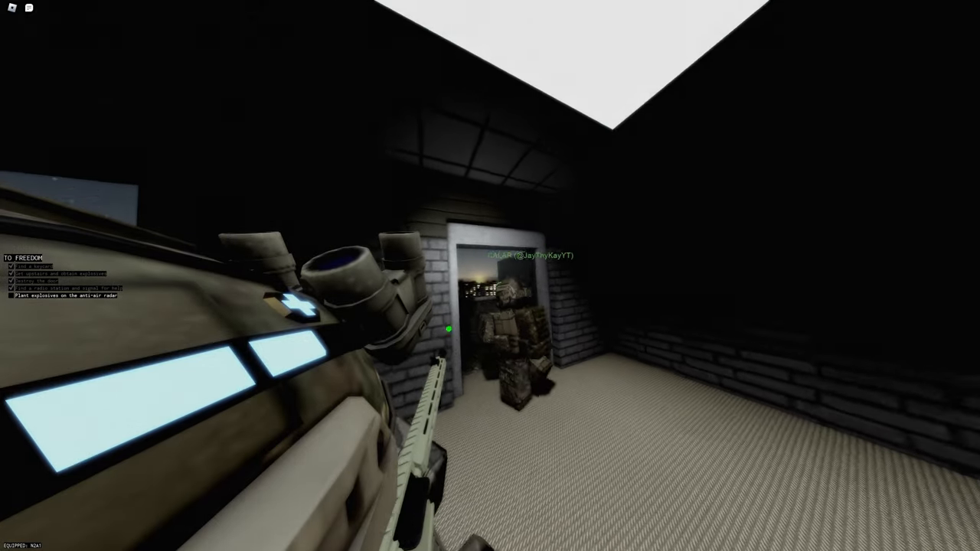
key(w)
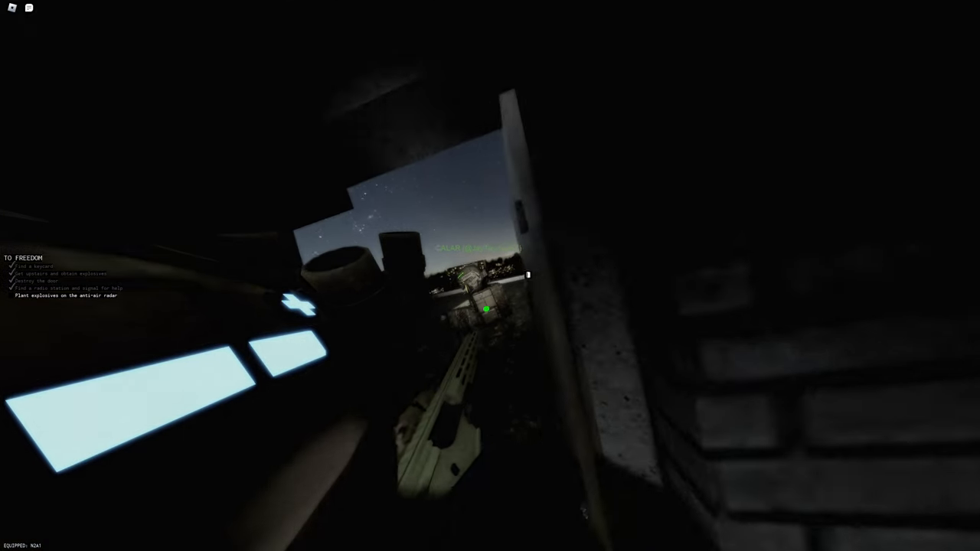
key(w)
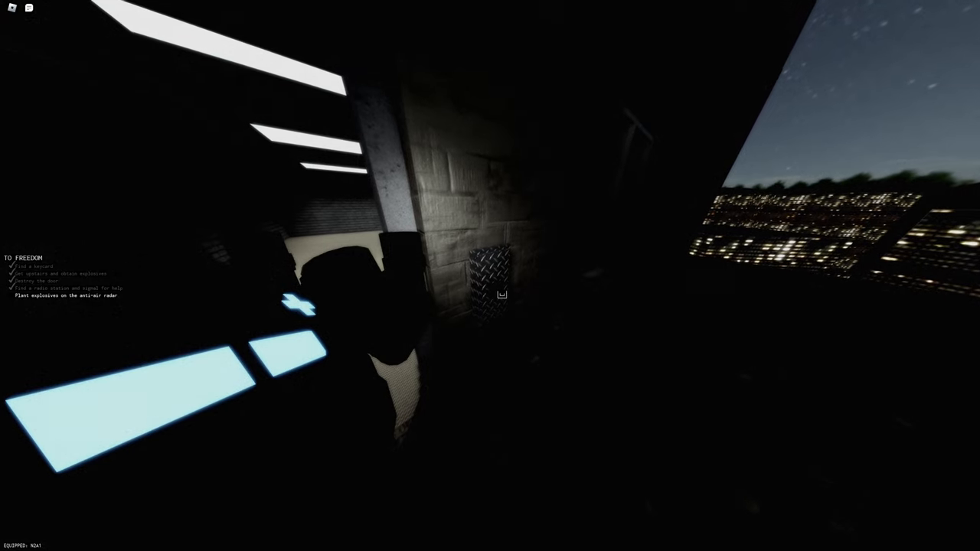
key(w)
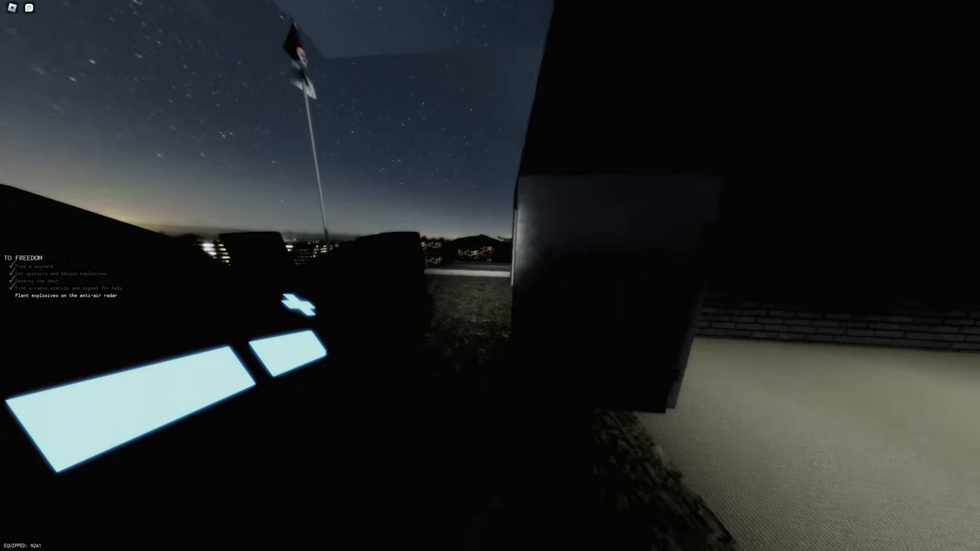
key(w)
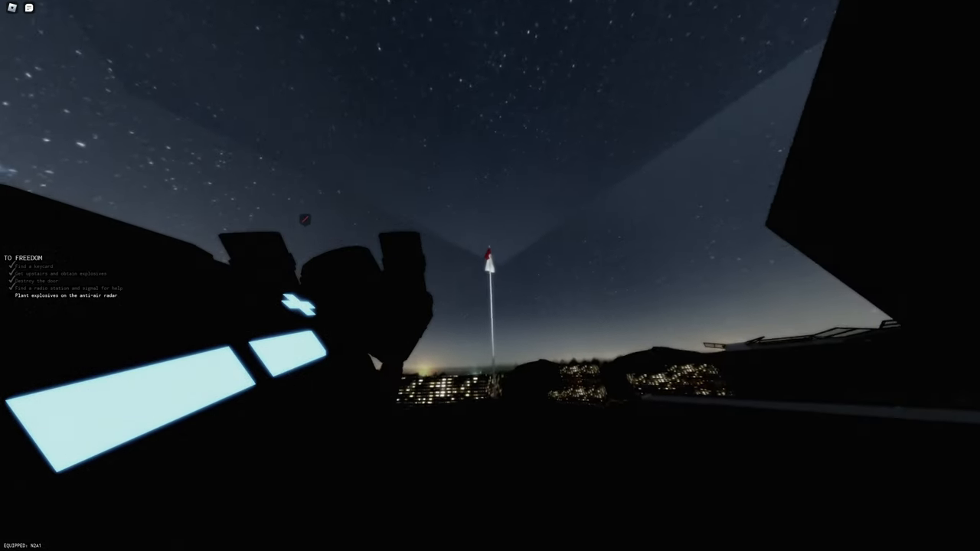
key(w)
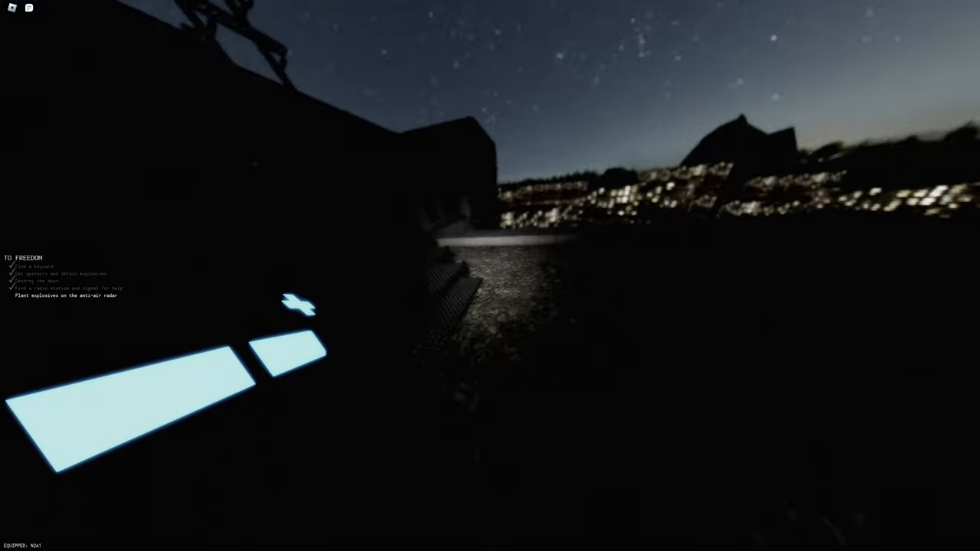
key(w)
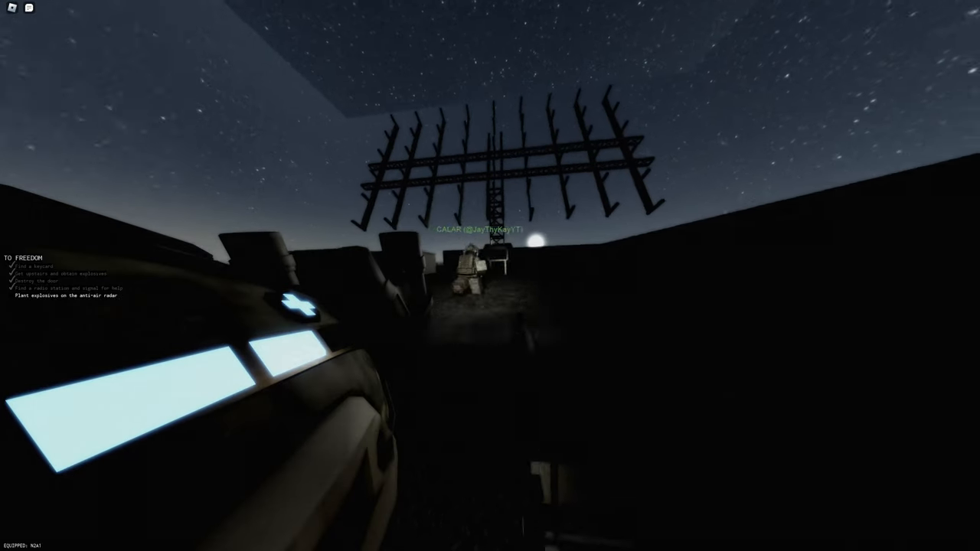
key(w)
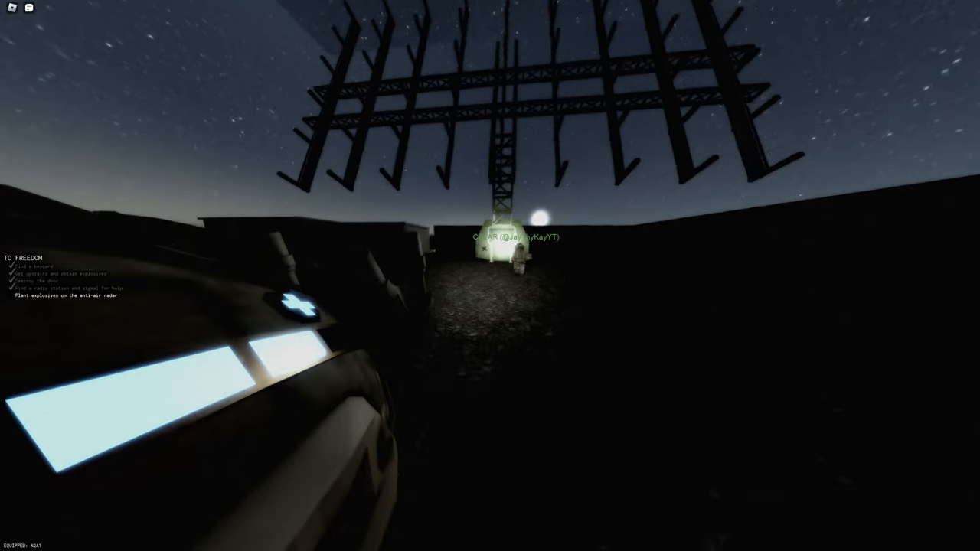
key(w)
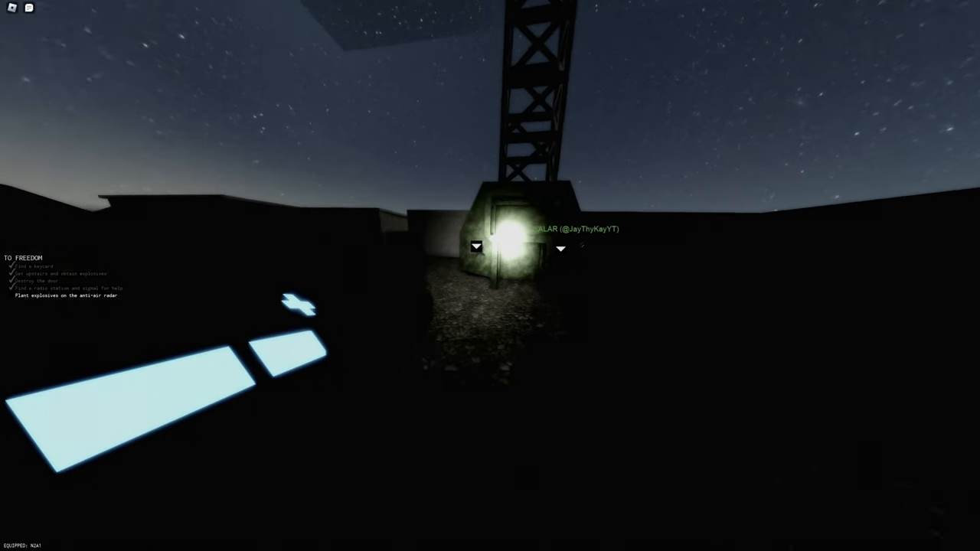
key(w)
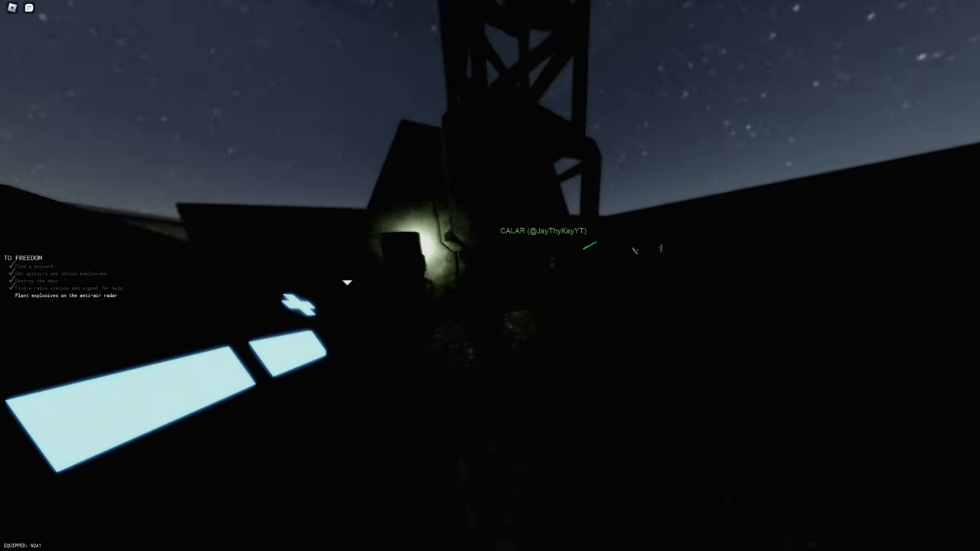
key(w)
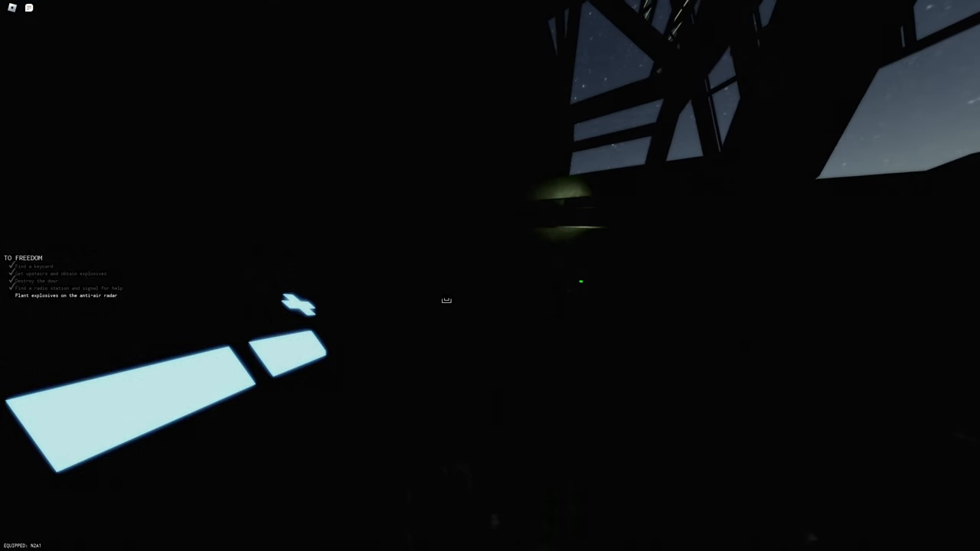
key(e)
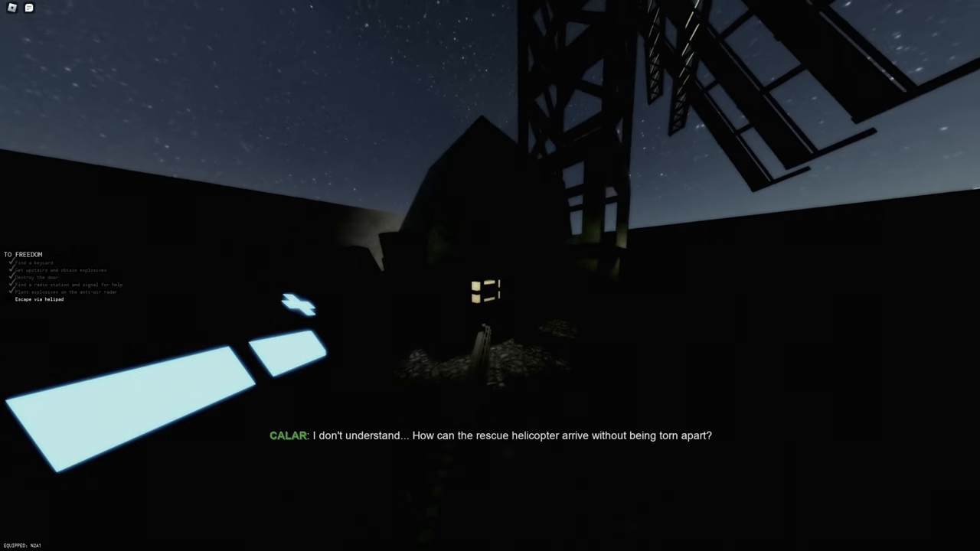
key(w)
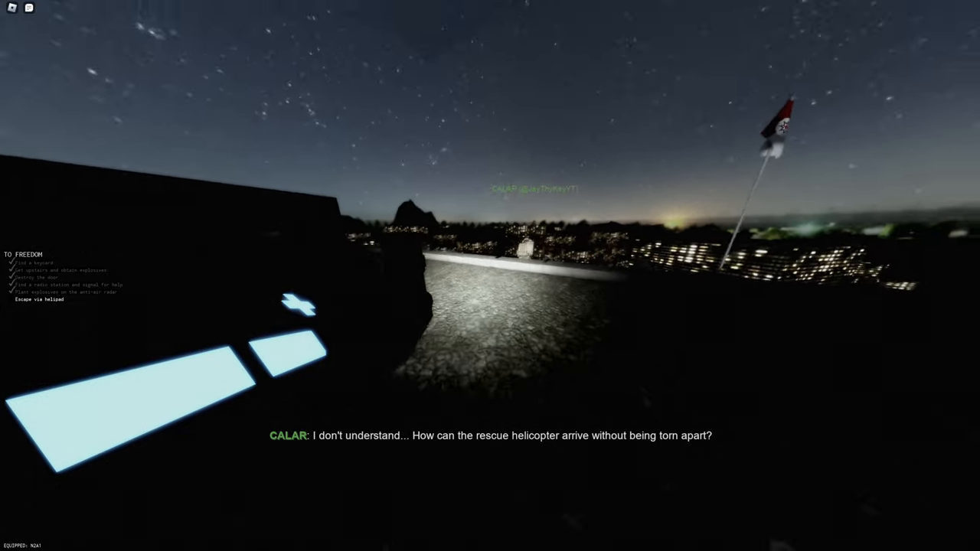
key(w)
key(w)
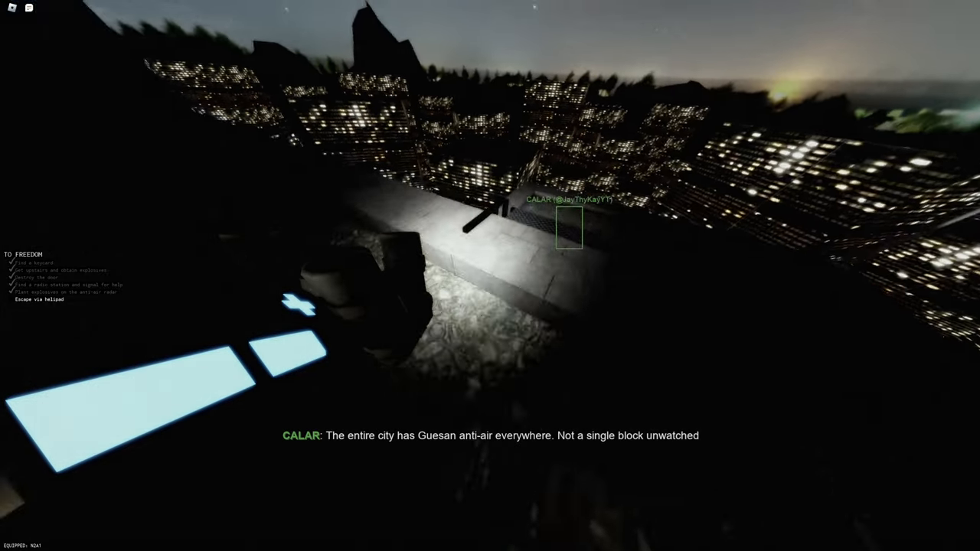
key(w)
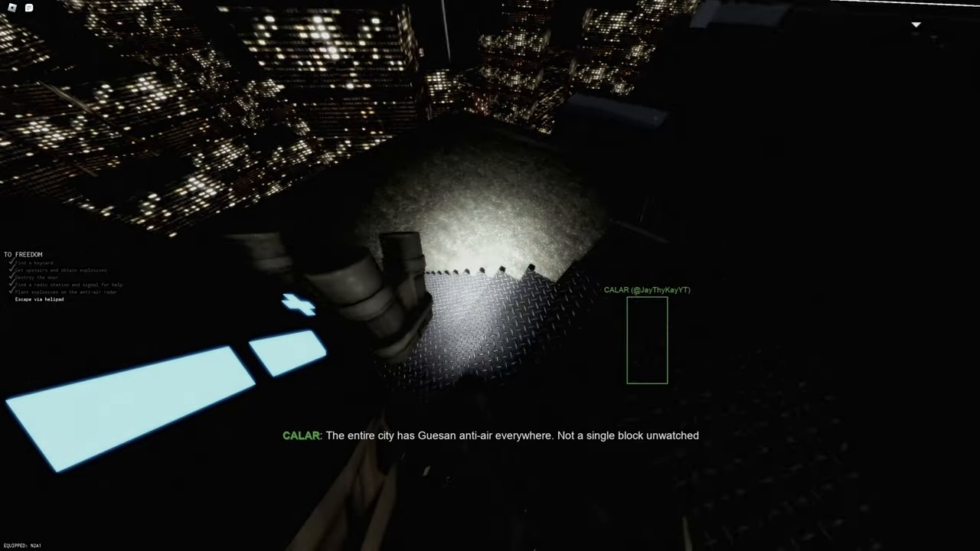
key(w)
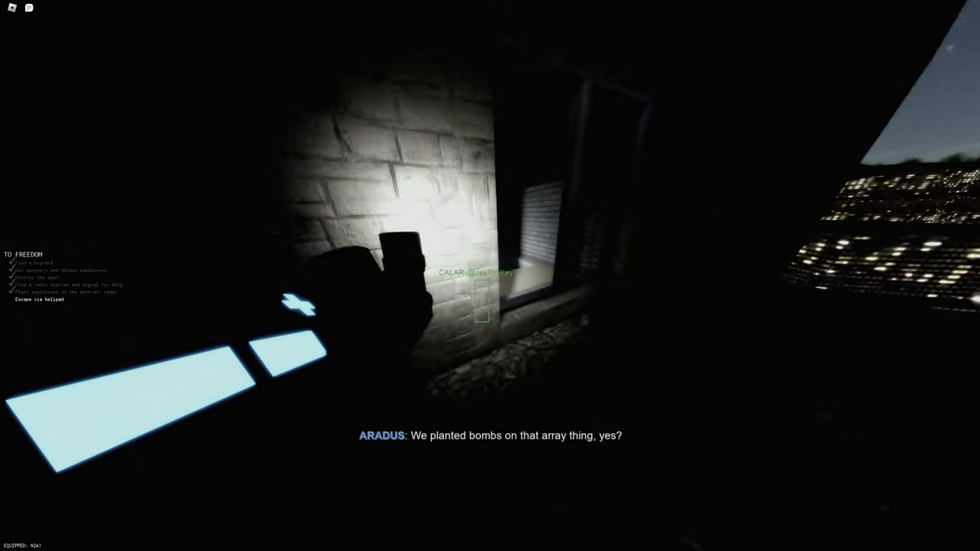
key(w)
key(w)
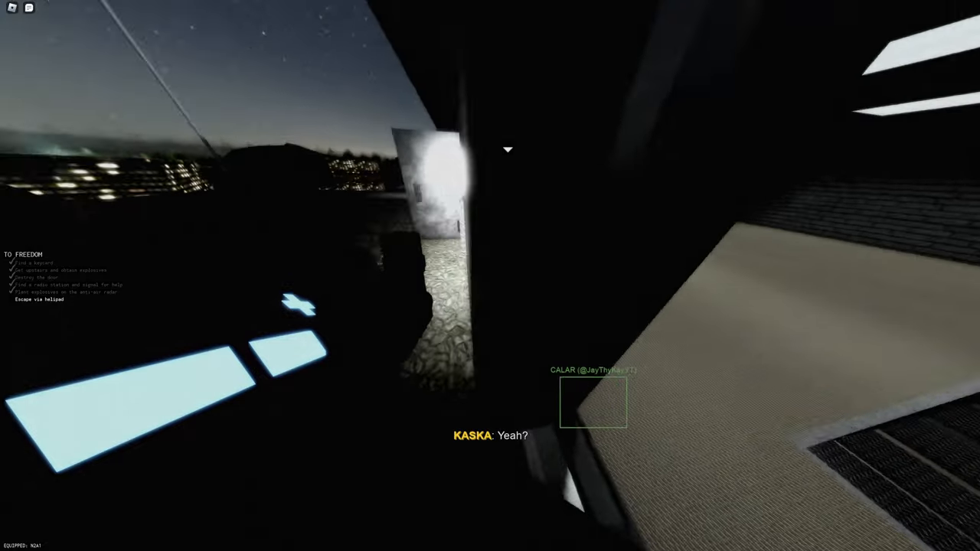
key(w)
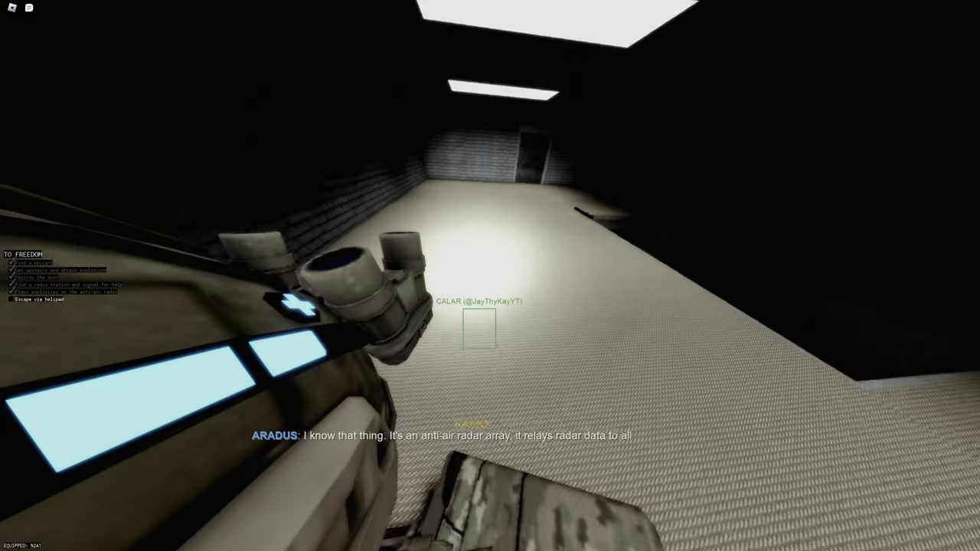
key(w)
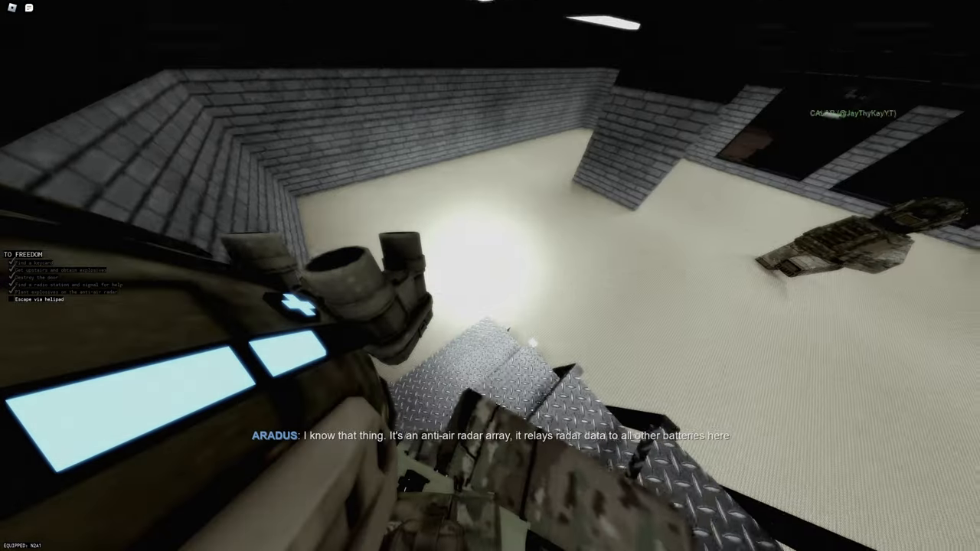
key(w)
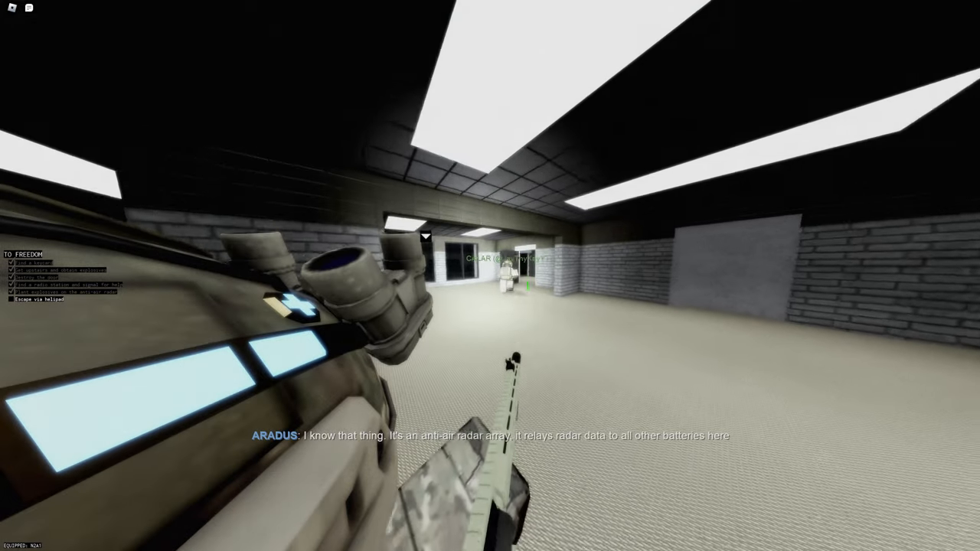
key(w)
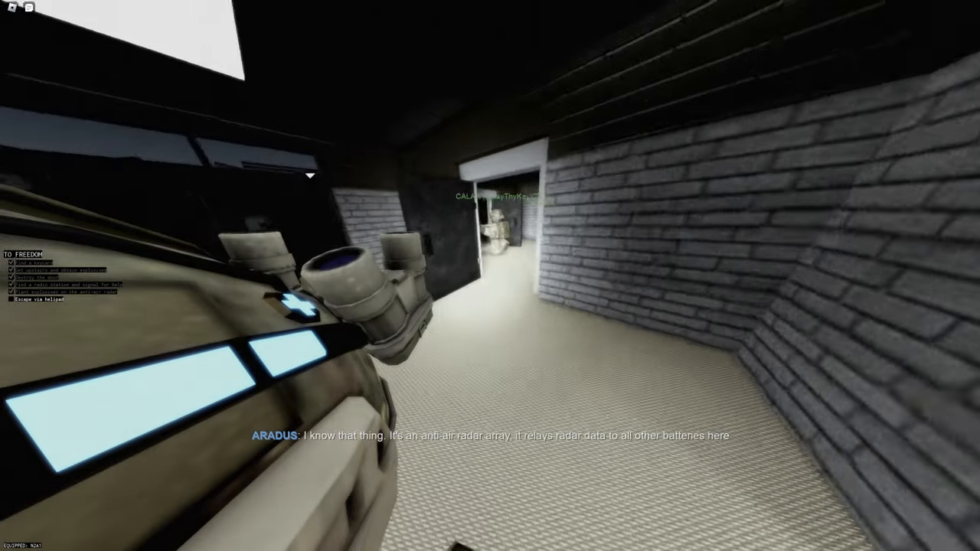
key(w)
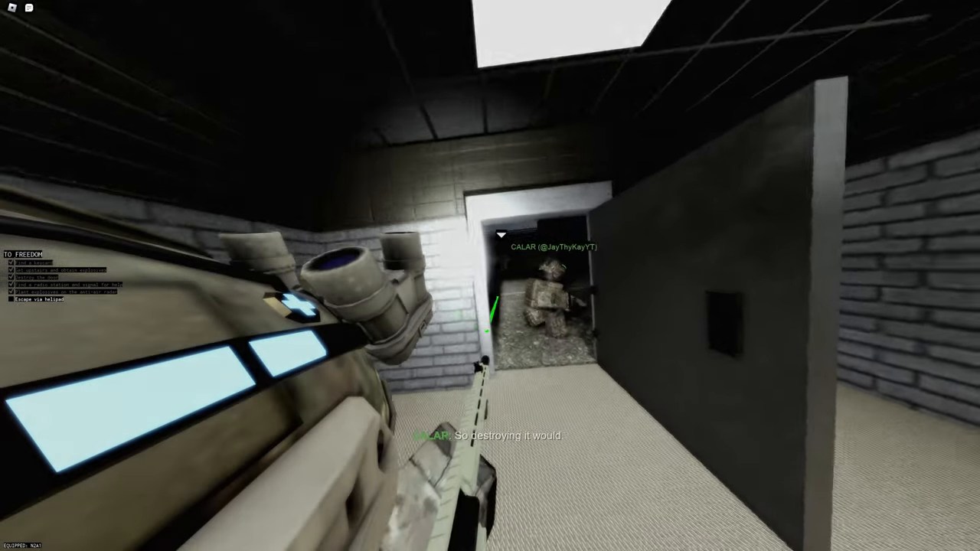
key(w)
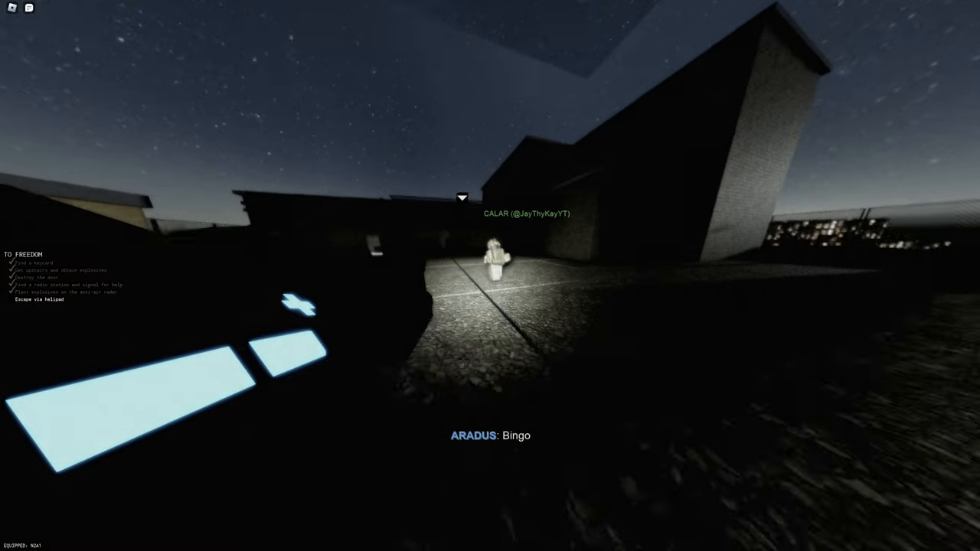
key(w)
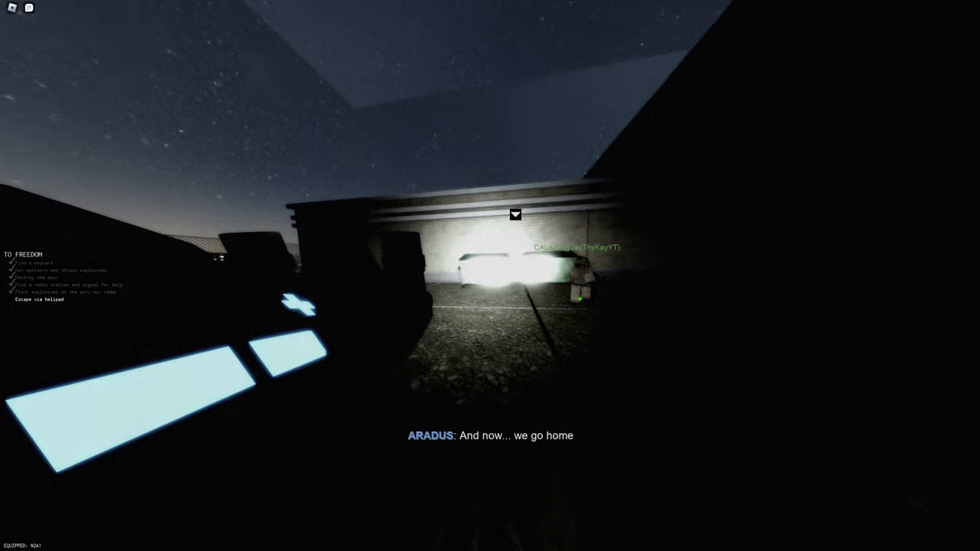
key(w)
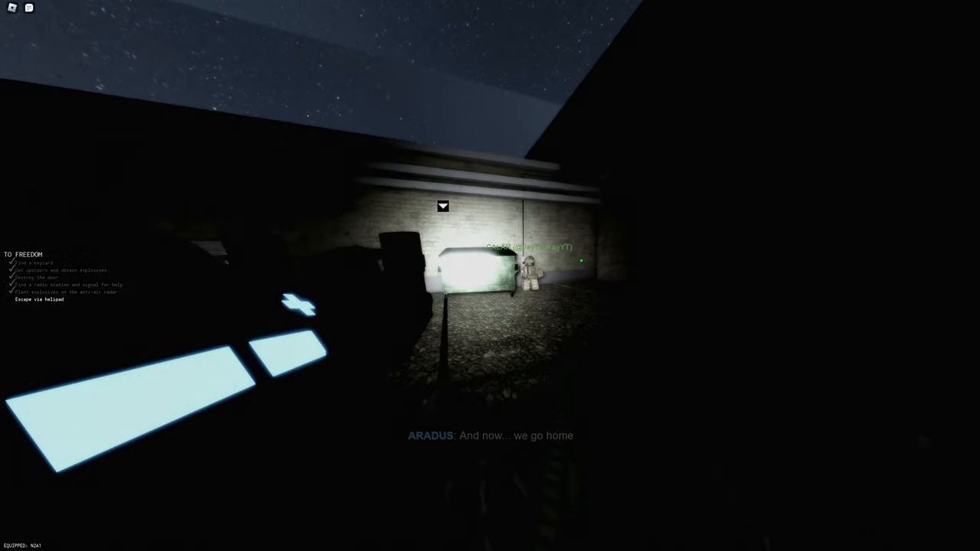
key(w)
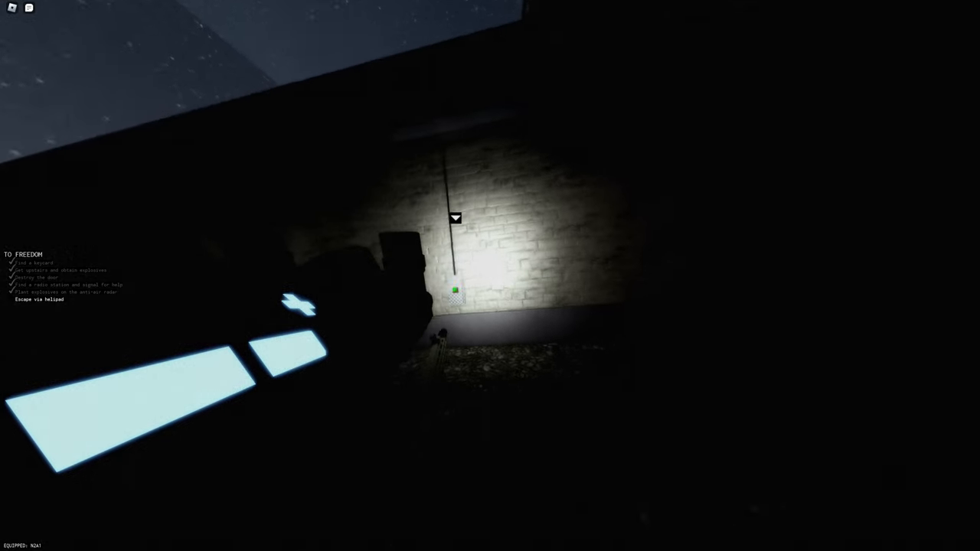
key(w)
key(w)
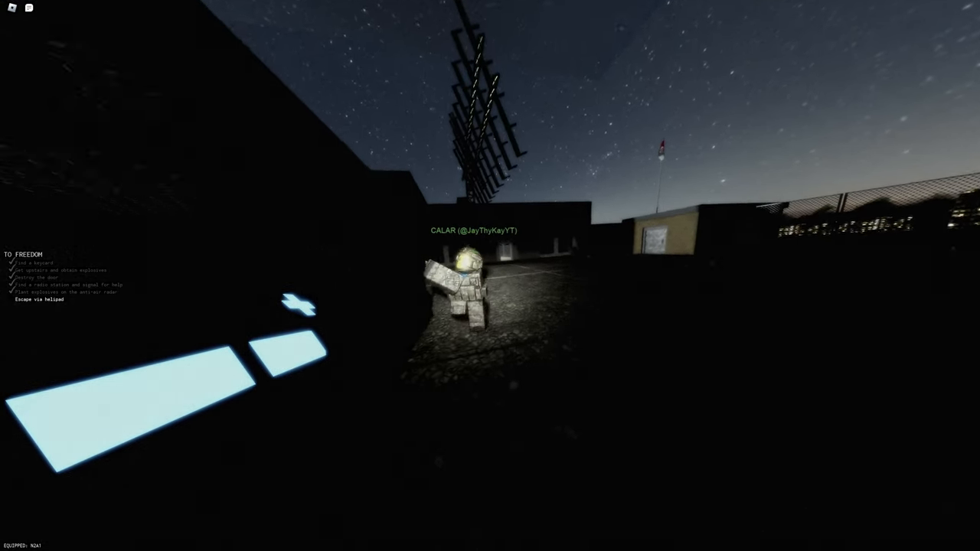
key(w)
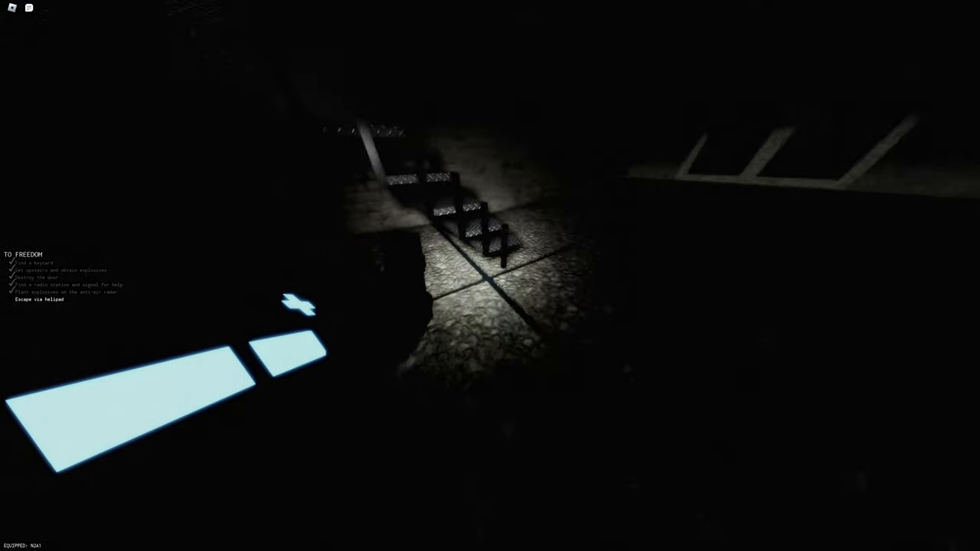
key(w)
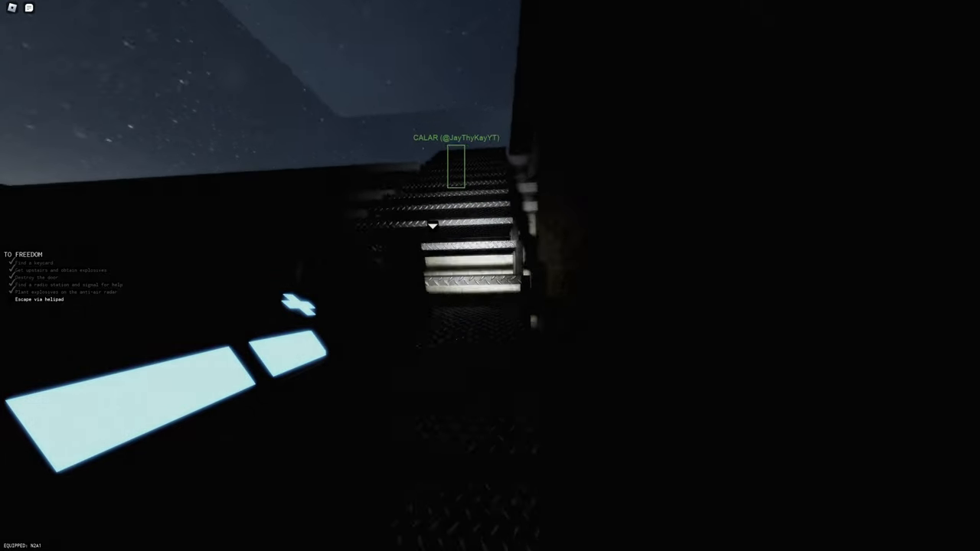
key(w)
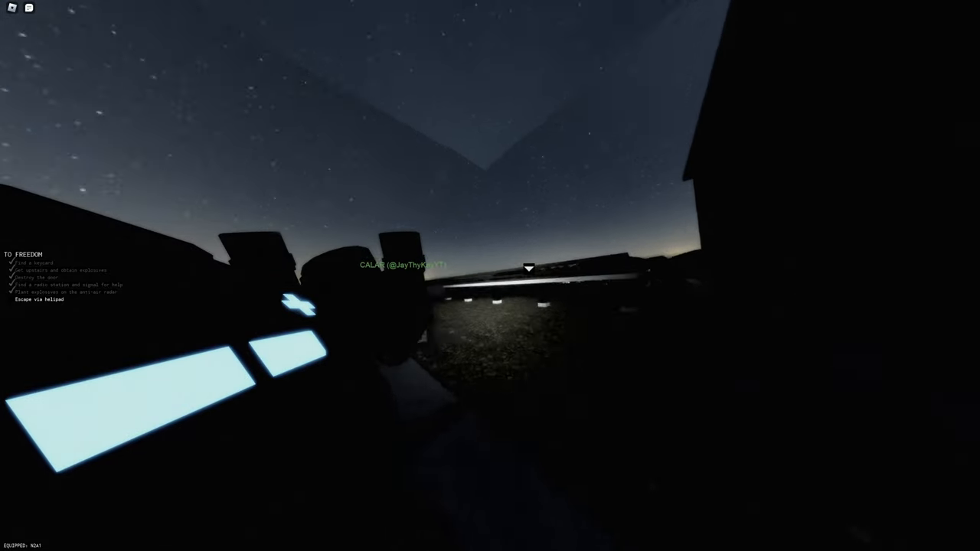
key(w)
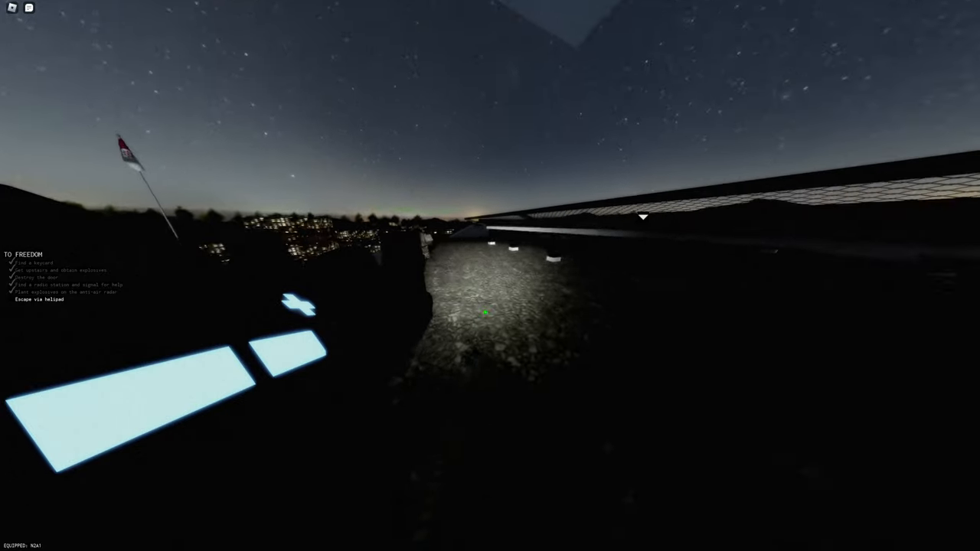
key(w)
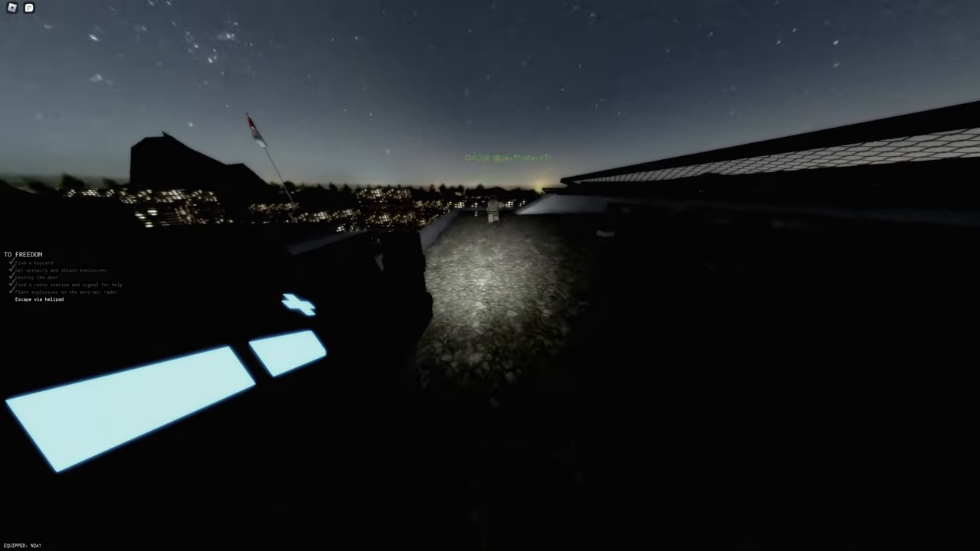
key(w)
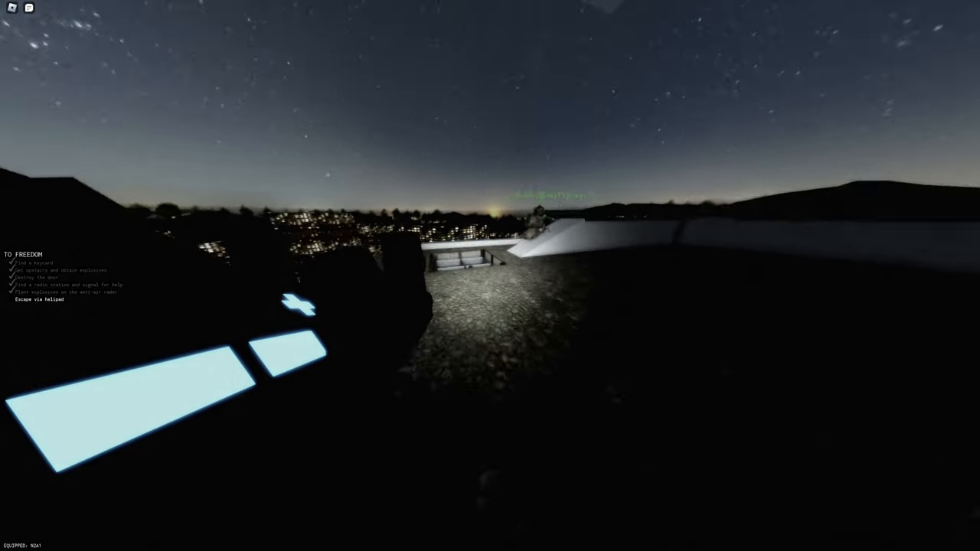
key(w)
key(w)
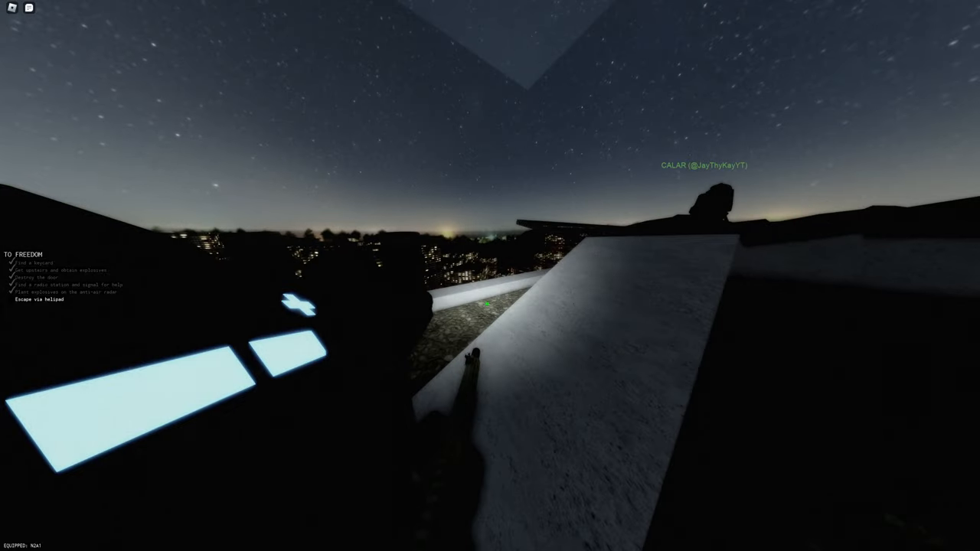